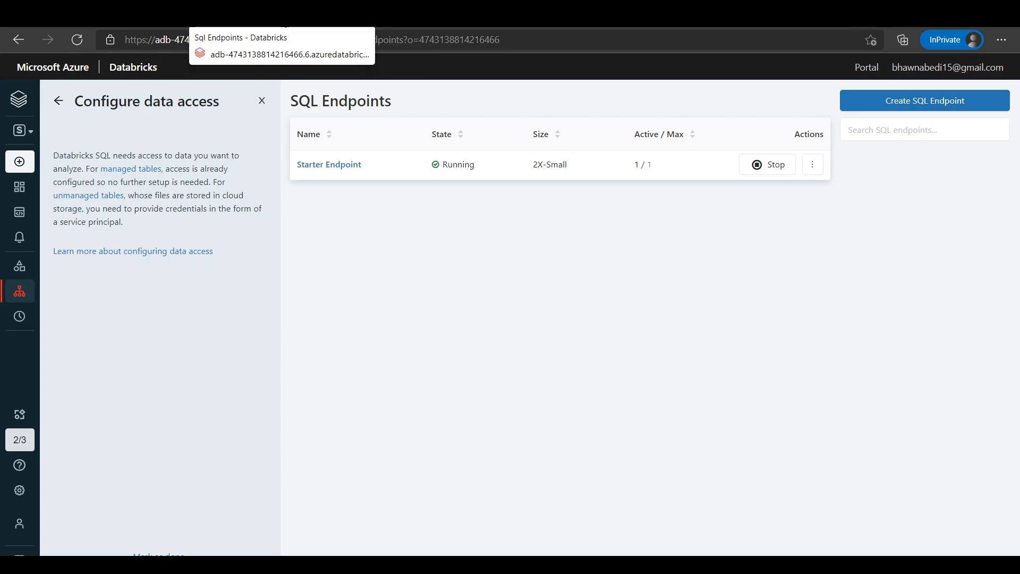
Switch to the Sql Endpoints notebook's browser tab and change its environment from Data Science & Engineering to SQL.
left_click(283, 18)
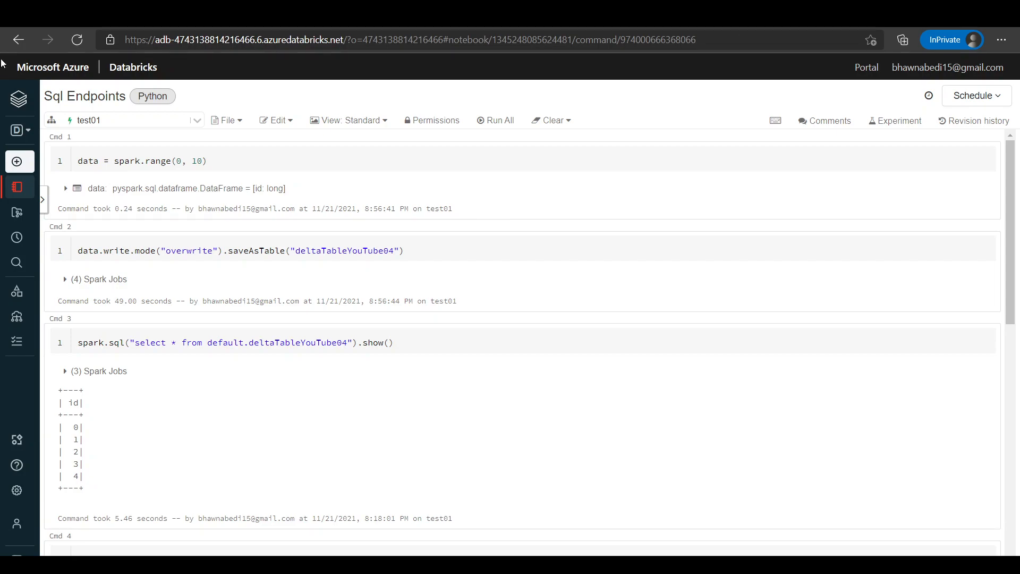
mouse_move(48, 142)
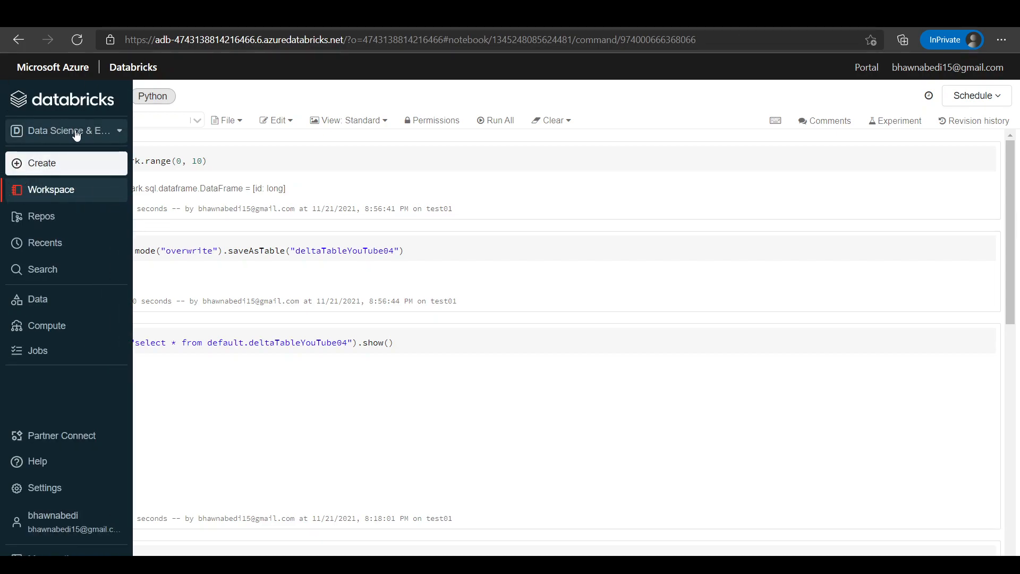
left_click(117, 133)
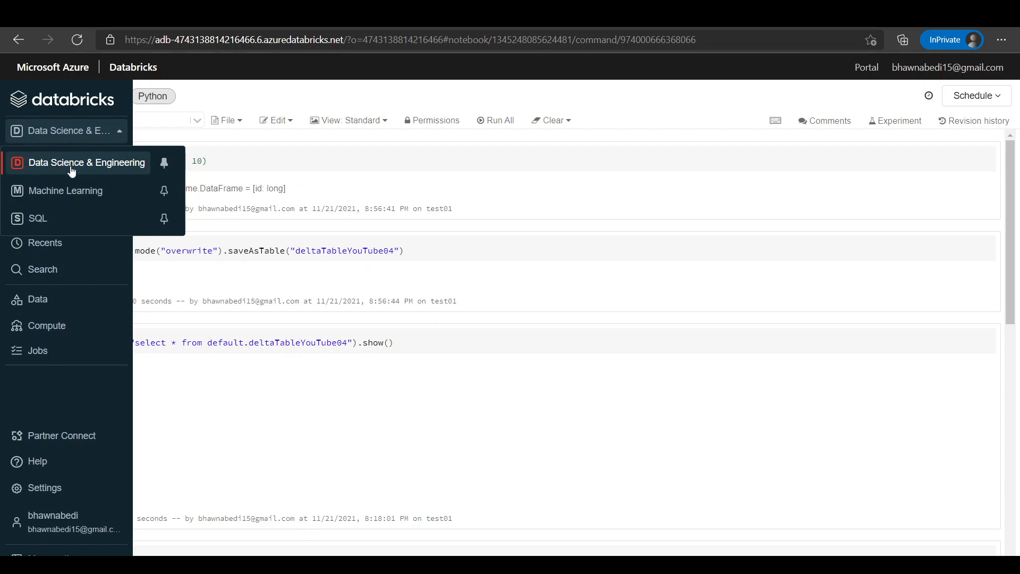
left_click(38, 222)
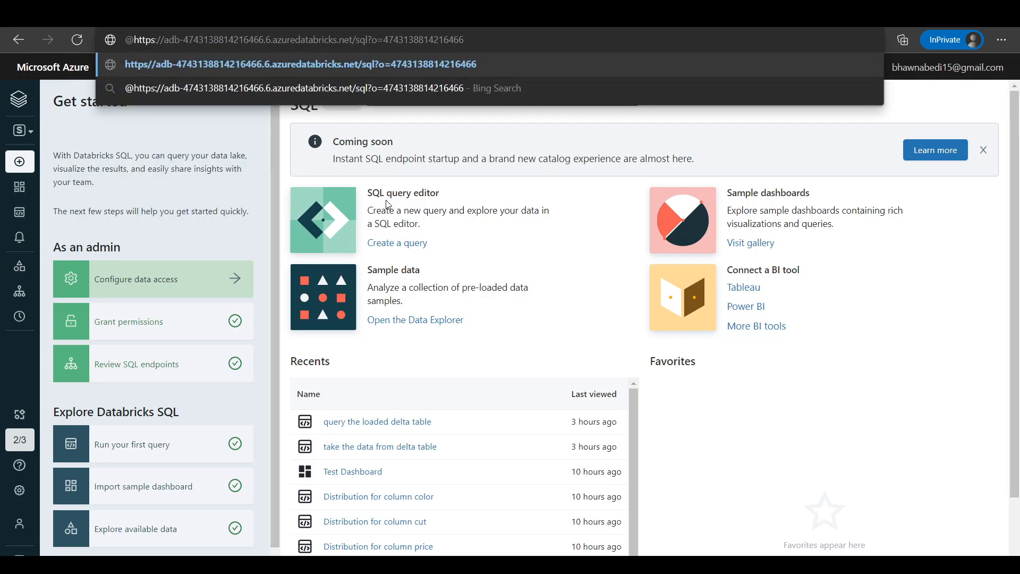
key("BackSpace")
left_click(614, 295)
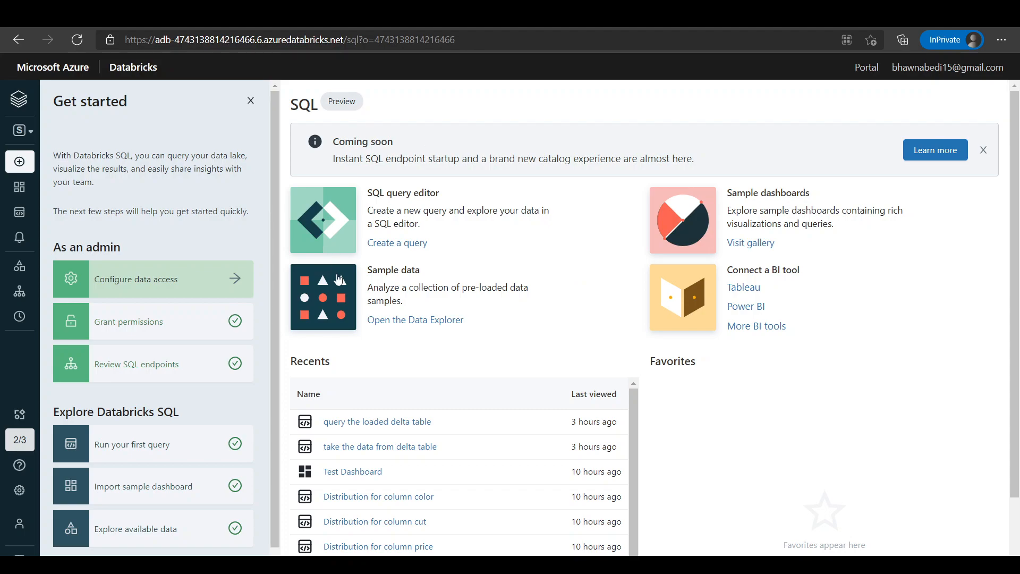
Examine the SQL query editor, Sample data, Sample dashboards and Connect a BI tool sections of the SQL home page.
left_click_drag(367, 193, 440, 196)
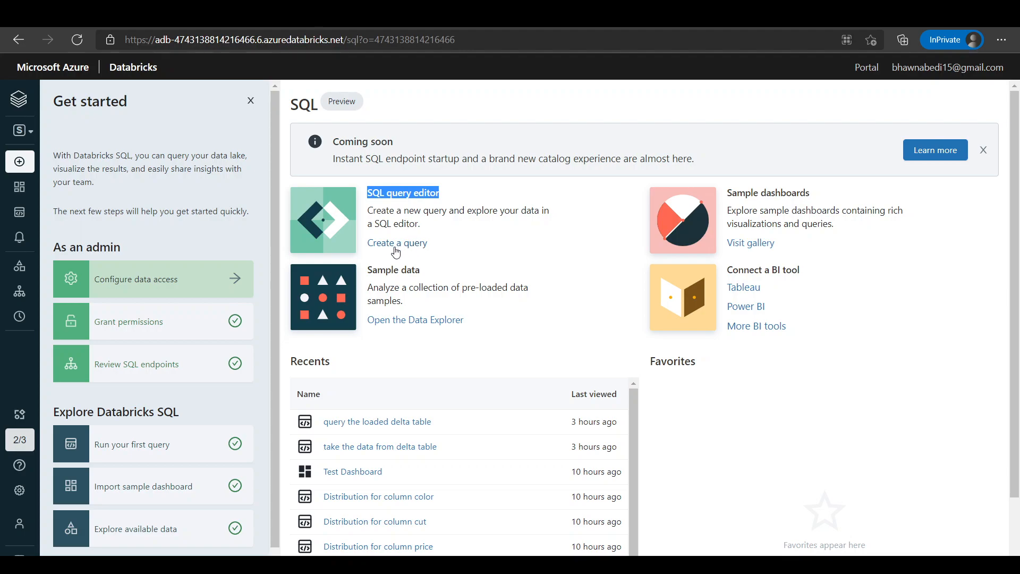
left_click_drag(434, 286, 368, 276)
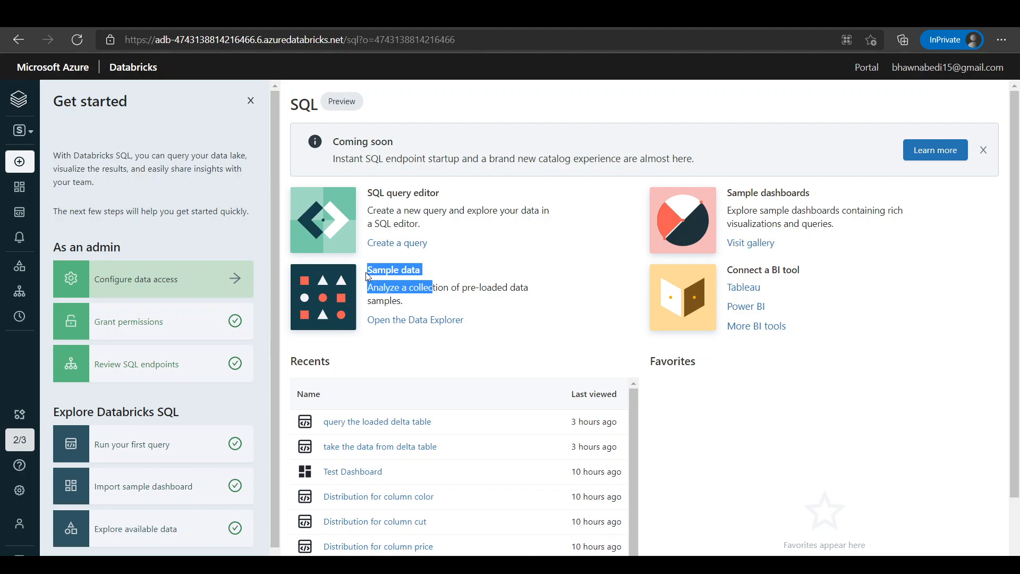
left_click_drag(825, 192, 711, 202)
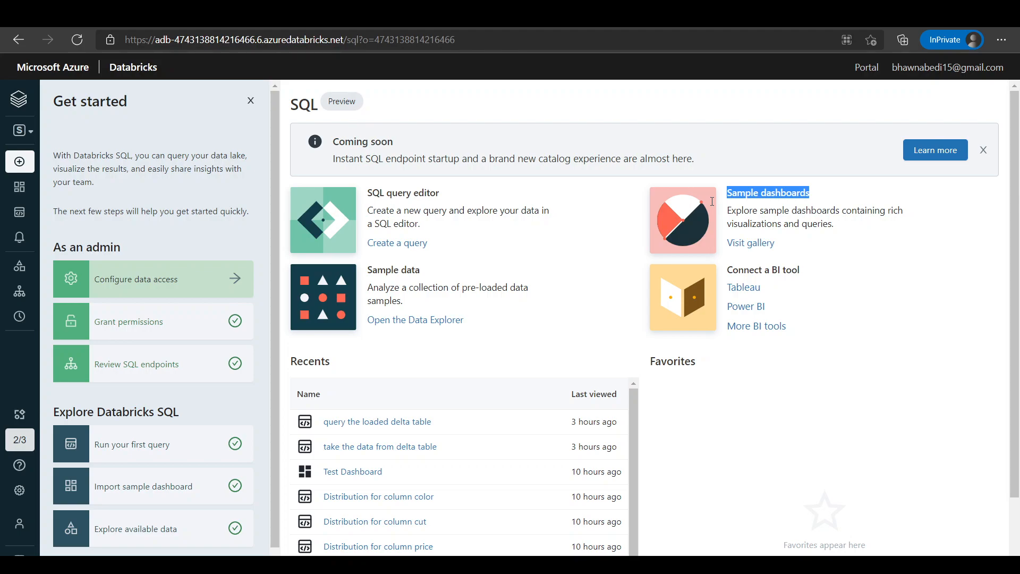
left_click_drag(800, 266, 723, 271)
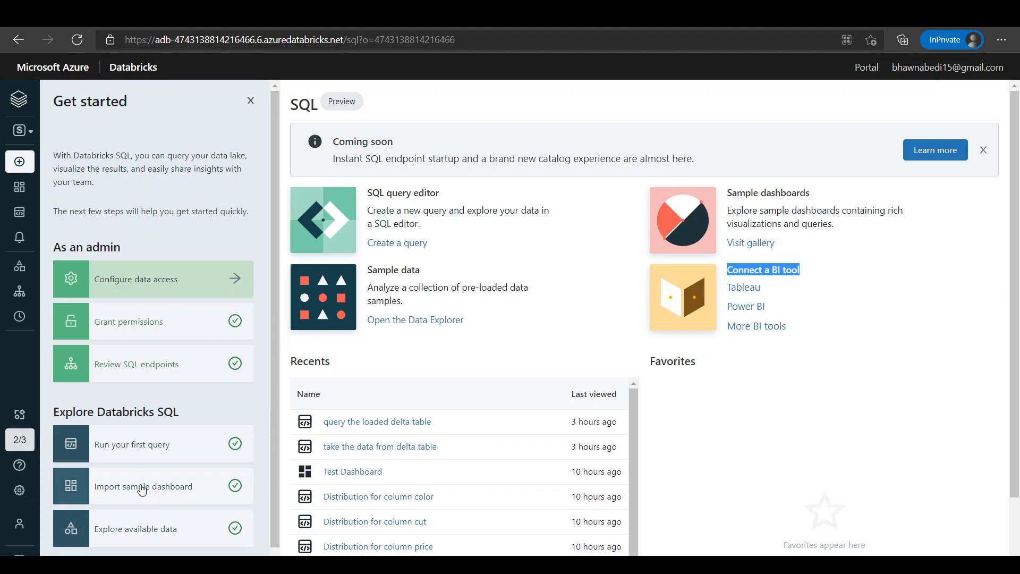
Check which item types can be created in the SQL environment, and open the SQL Endpoints page.
mouse_move(3, 150)
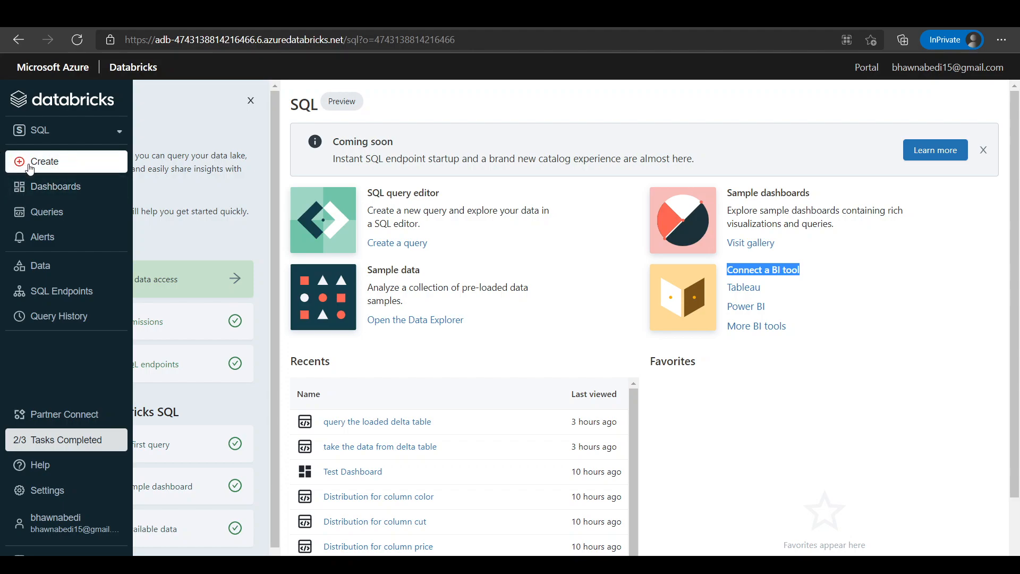
mouse_move(33, 170)
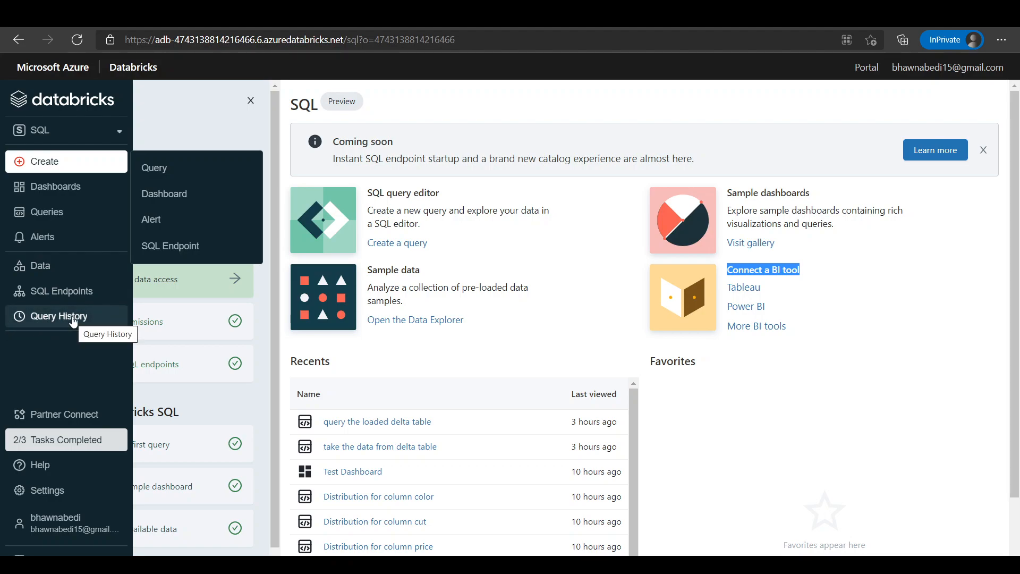
left_click(91, 296)
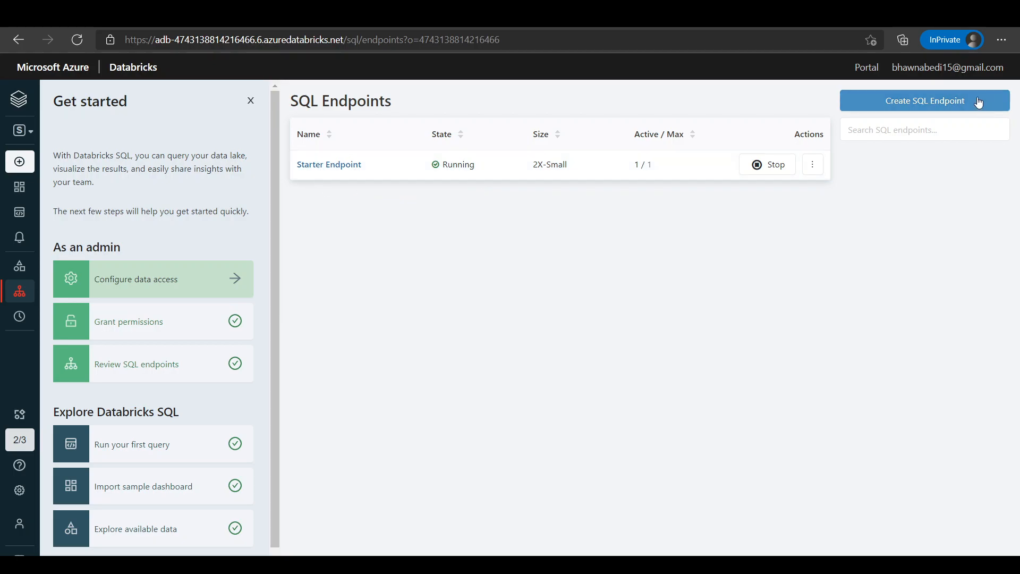
Start a new SQL endpoint and examine its name, cluster size and Auto Stop settings without changing them.
left_click(960, 104)
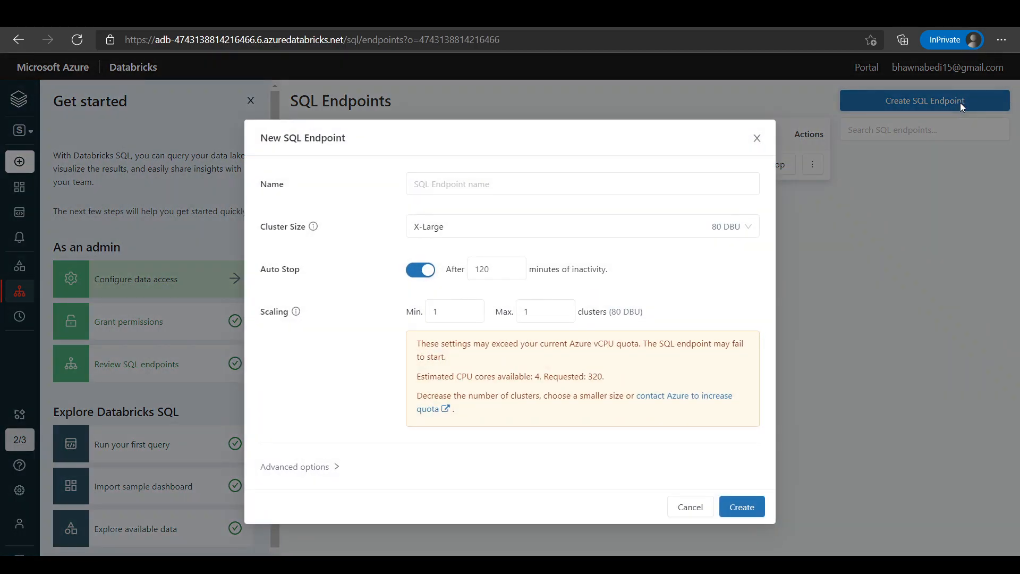
left_click(446, 182)
left_click(621, 227)
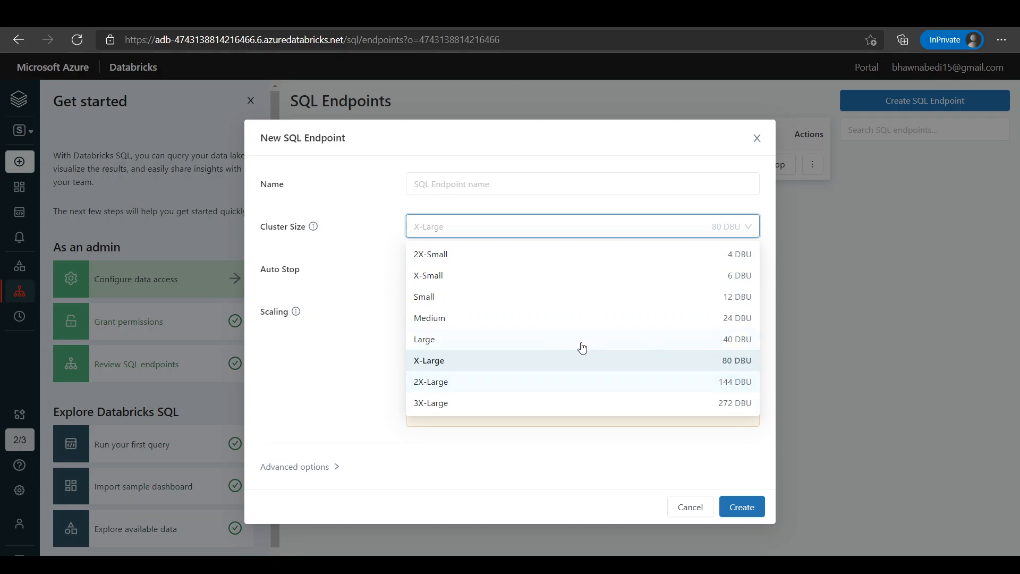
left_click(291, 361)
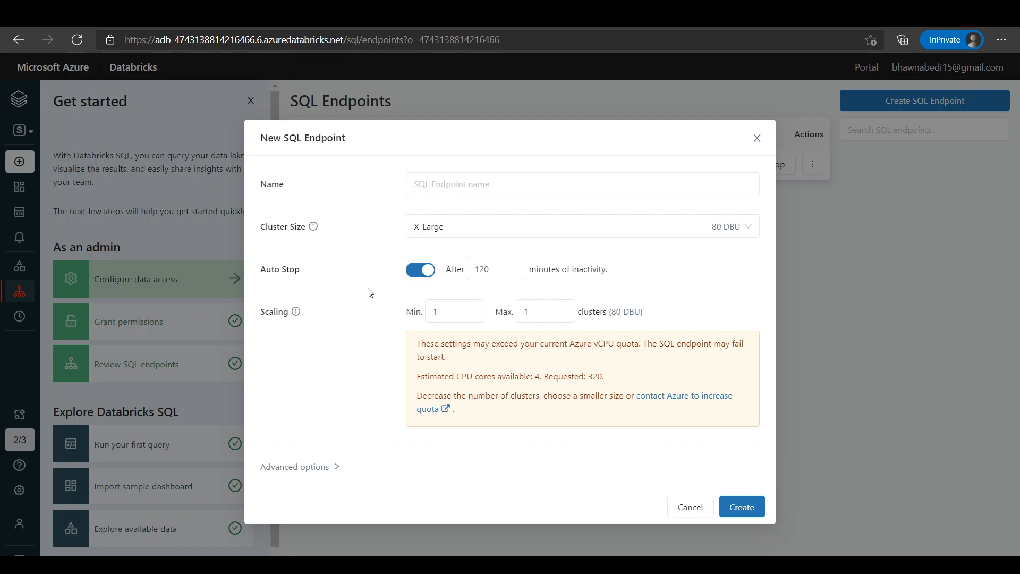
left_click_drag(502, 270, 435, 298)
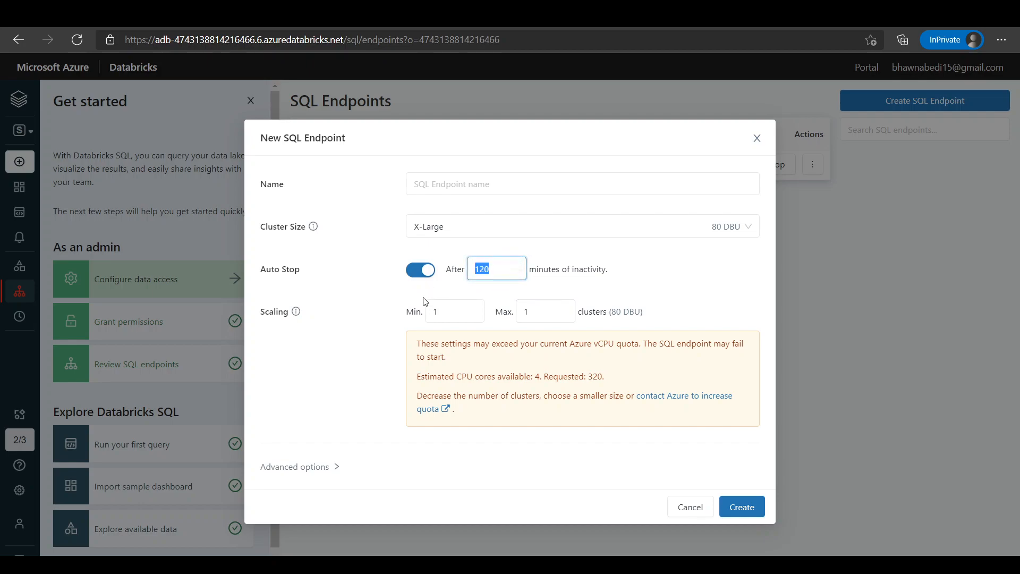
left_click(329, 394)
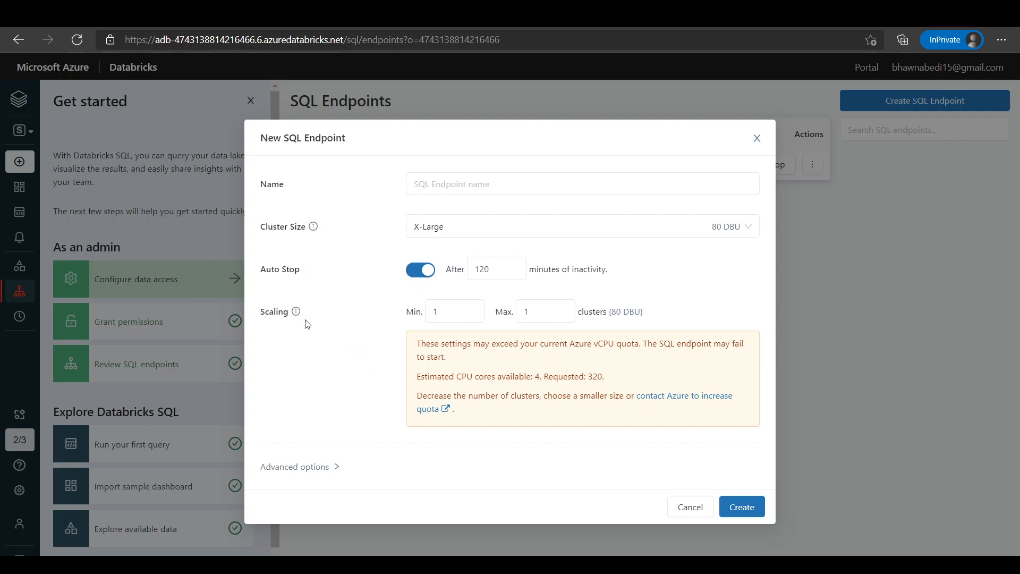
Expand the new endpoint's advanced options and examine Tags and Photon, turning Photon off and back on.
left_click(334, 469)
scroll(468, 318, "down", 1)
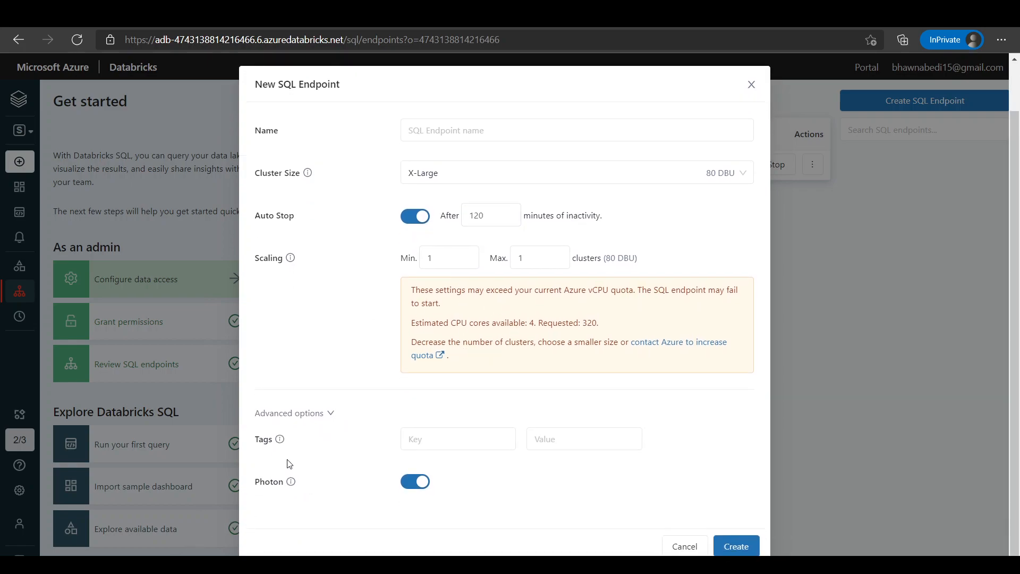
mouse_move(281, 443)
left_click(435, 439)
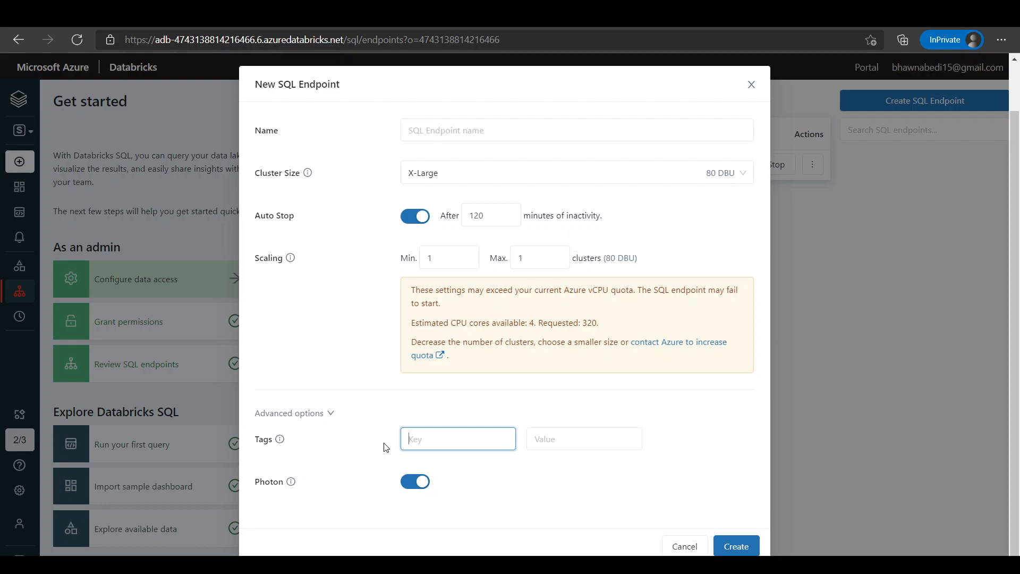
left_click(375, 406)
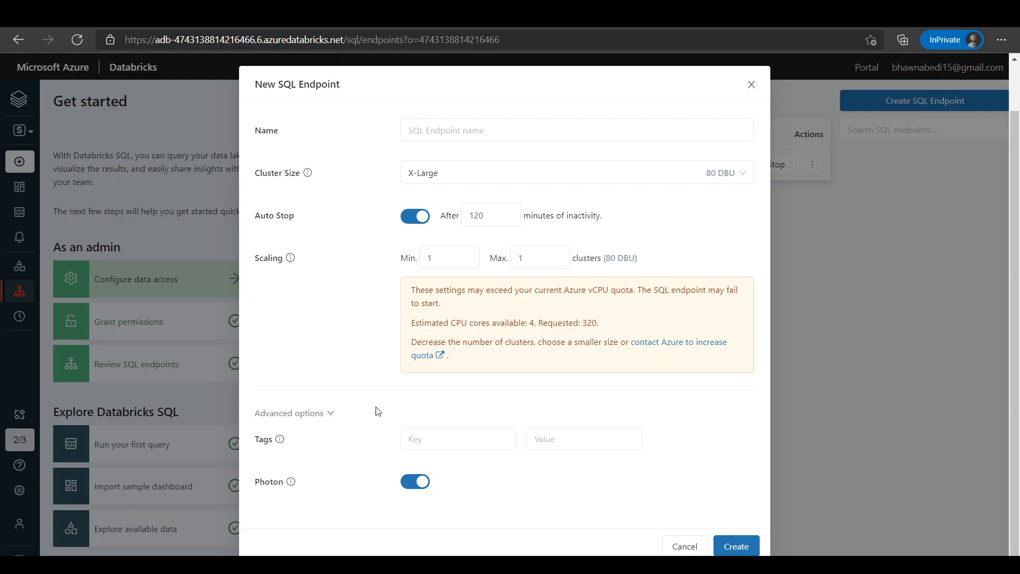
mouse_move(292, 485)
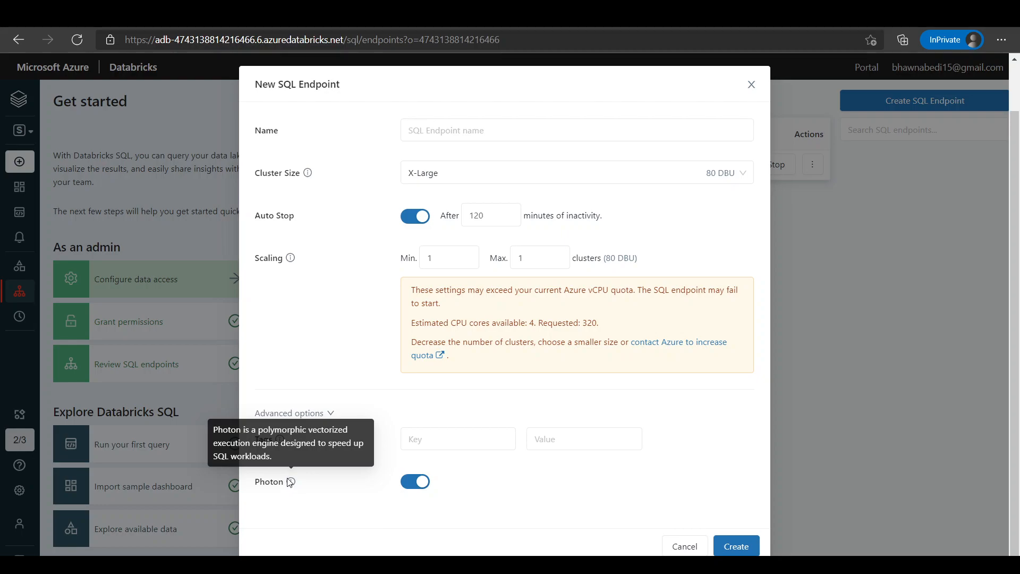
left_click(420, 482)
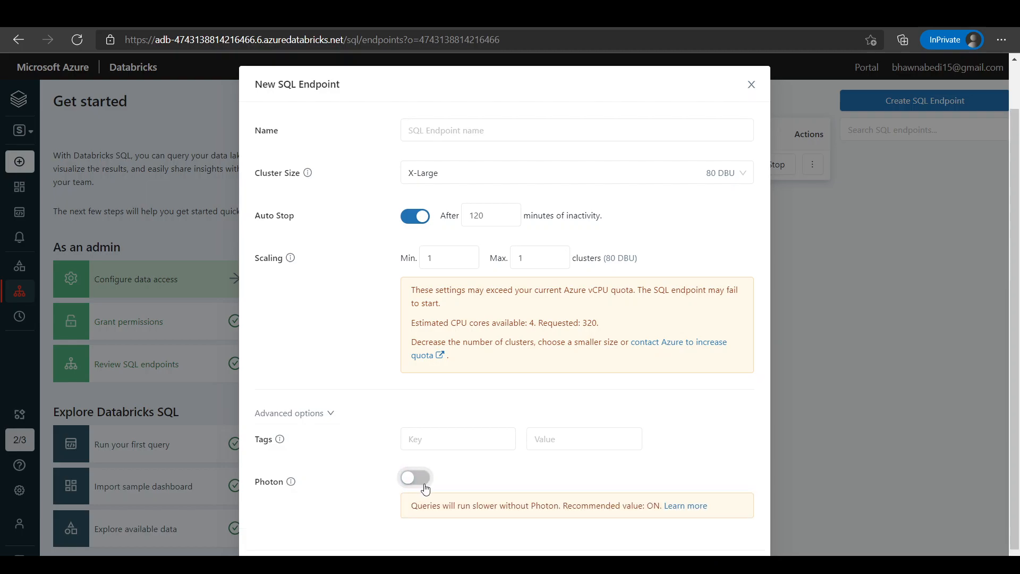
left_click(426, 485)
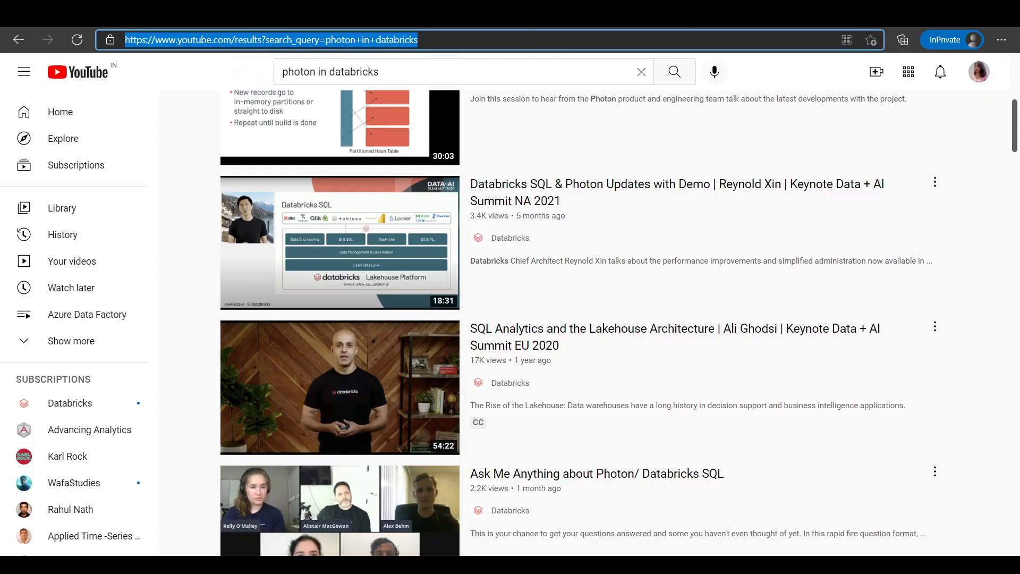
Browse the YouTube results for "photon in databricks" to find the Photon In Data Bricks video, and switch back to Databricks.
scroll(403, 506, "up", 8)
scroll(403, 507, "down", 10)
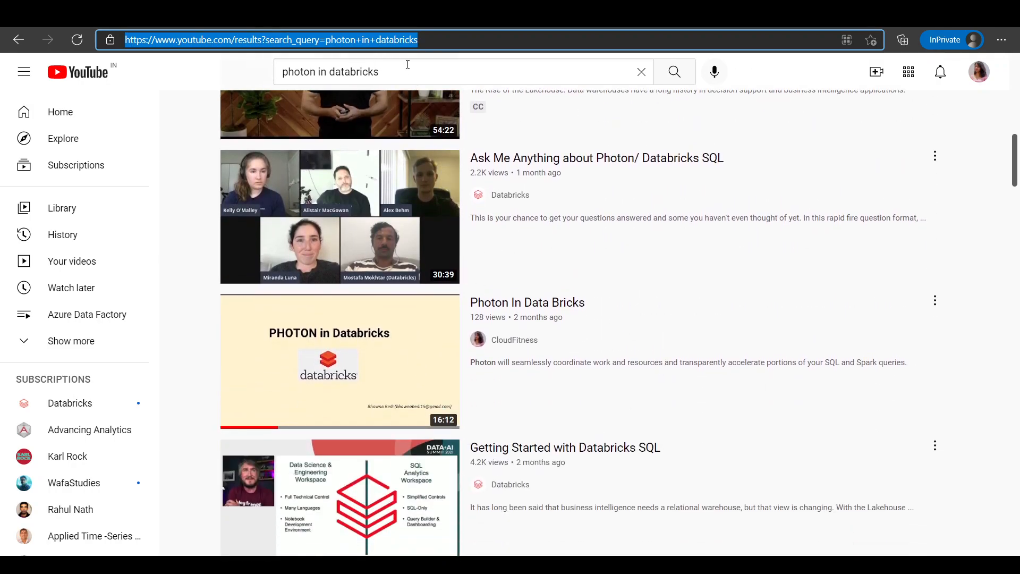
left_click(376, 69)
left_click_drag(377, 71, 283, 73)
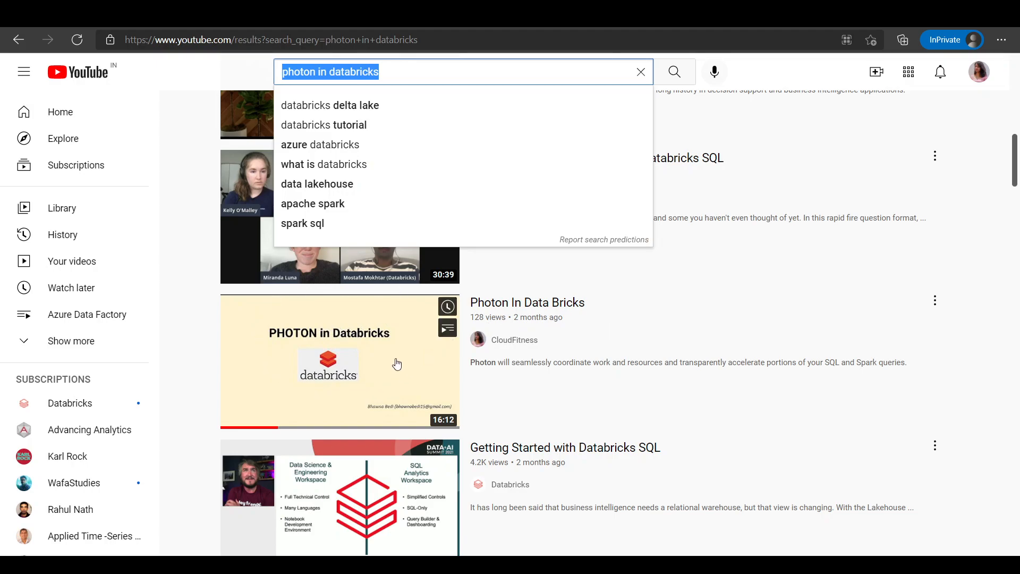
left_click(355, 15)
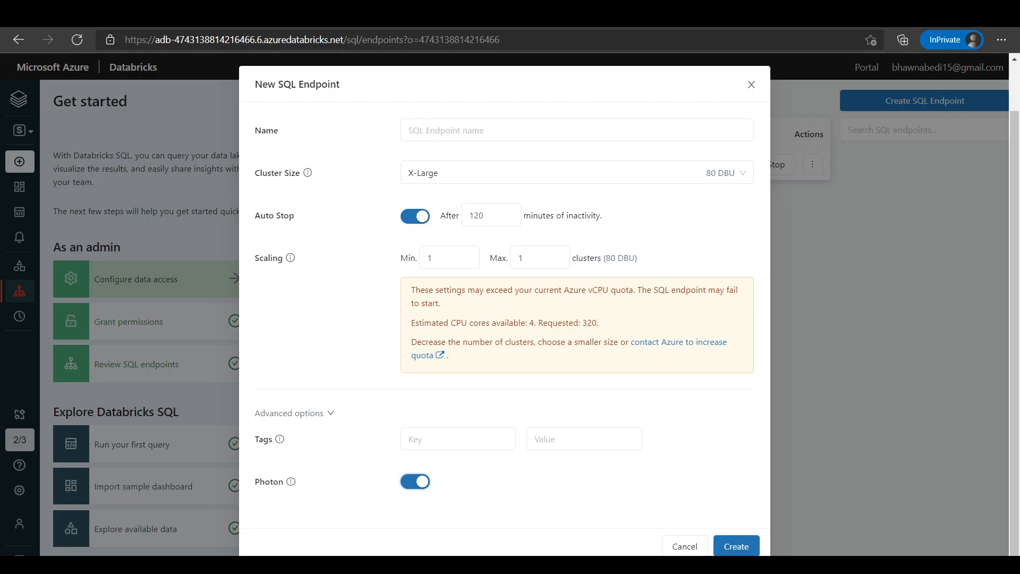
Cancel the new SQL endpoint and open the Starter Endpoint to review its overview details.
left_click(682, 547)
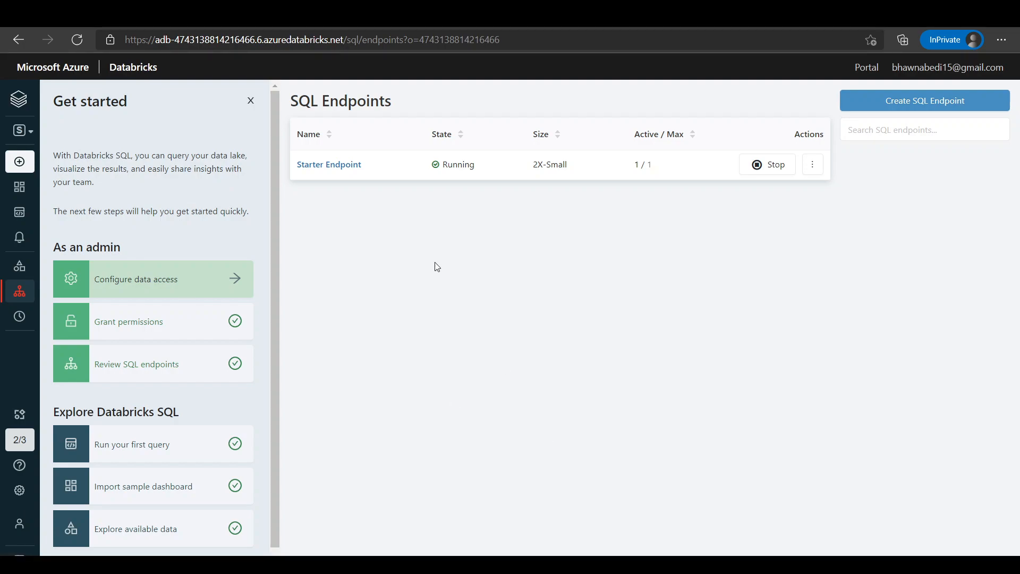
left_click(348, 165)
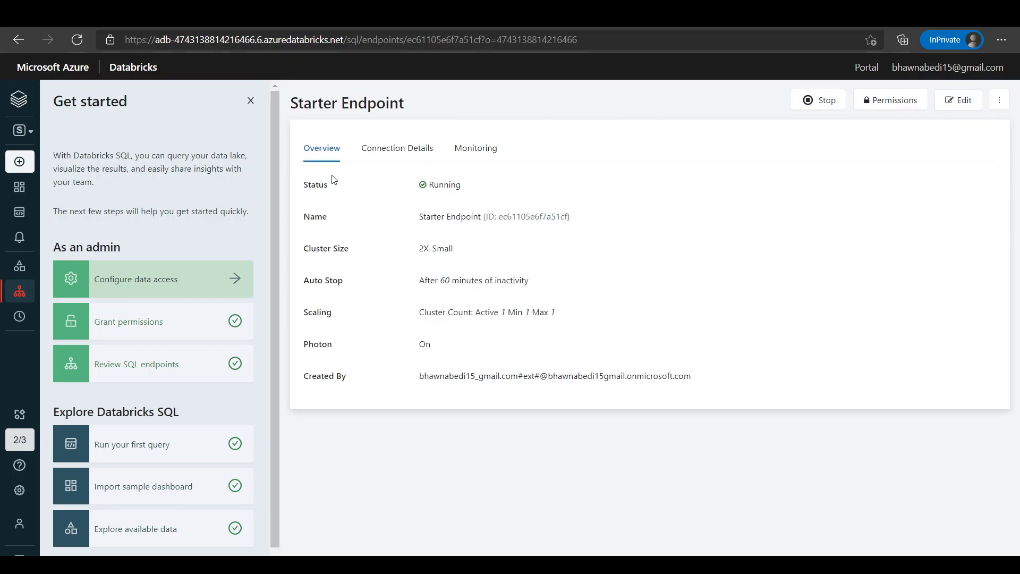
left_click_drag(424, 184, 760, 389)
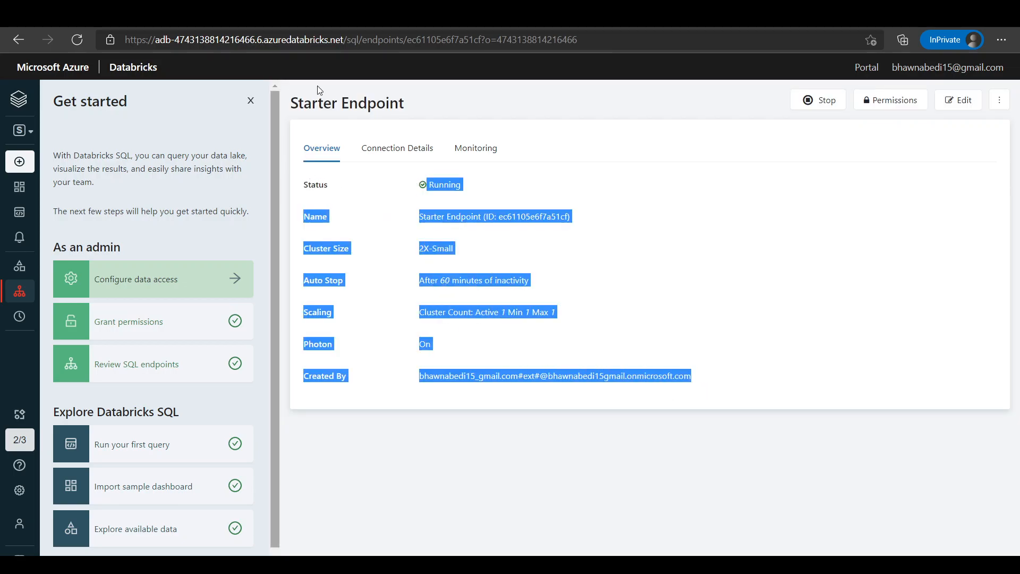
Open the Starter Endpoint's connection details and examine its port, server hostname and HTTP path.
left_click(431, 150)
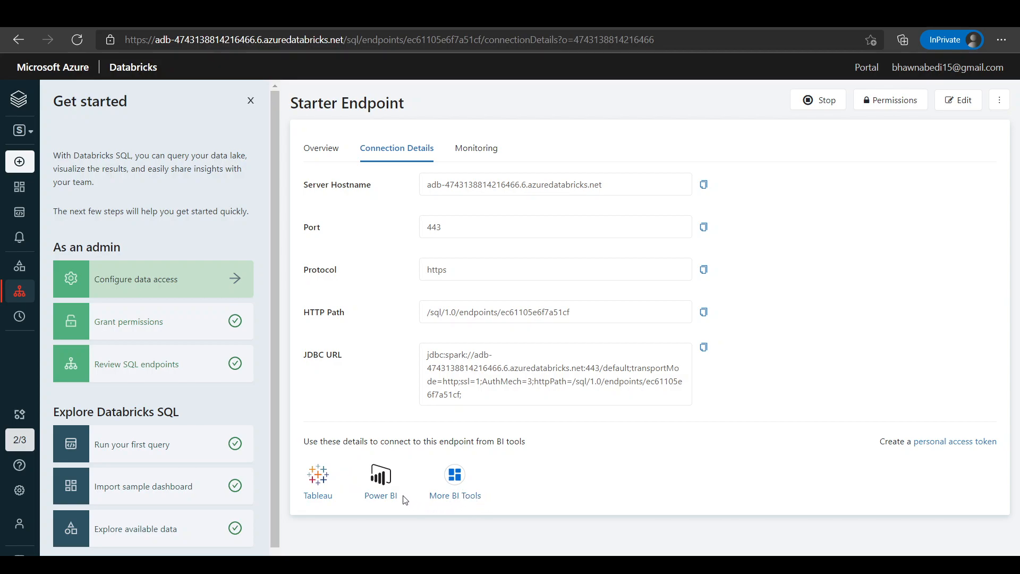
left_click(443, 220)
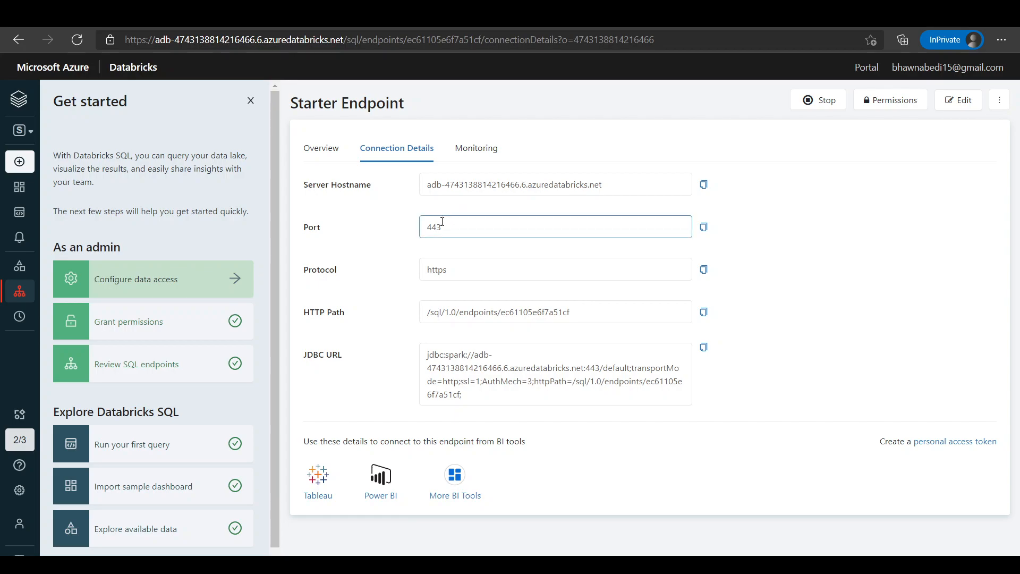
left_click_drag(604, 185, 395, 195)
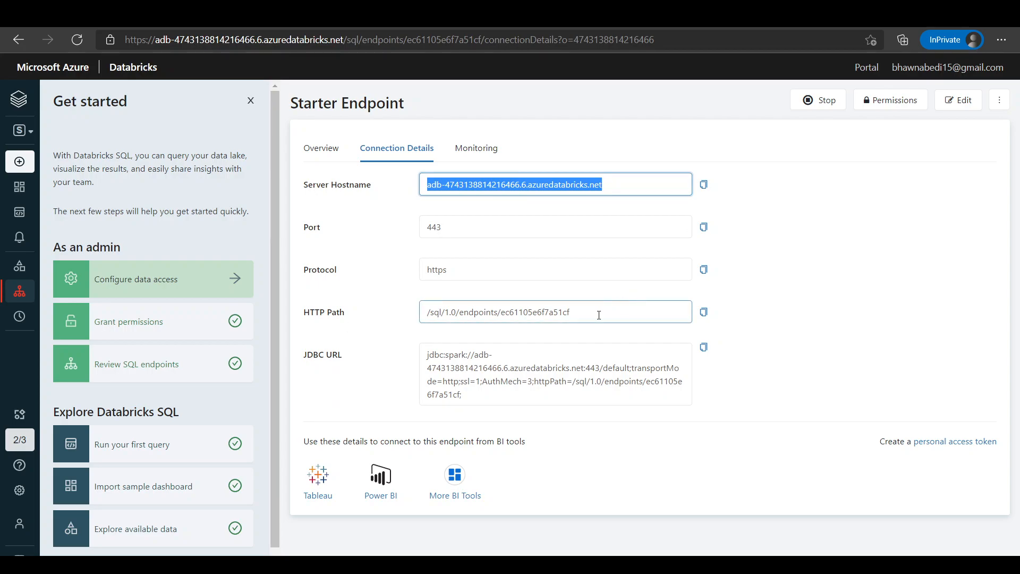
left_click_drag(598, 315, 431, 312)
left_click(373, 361)
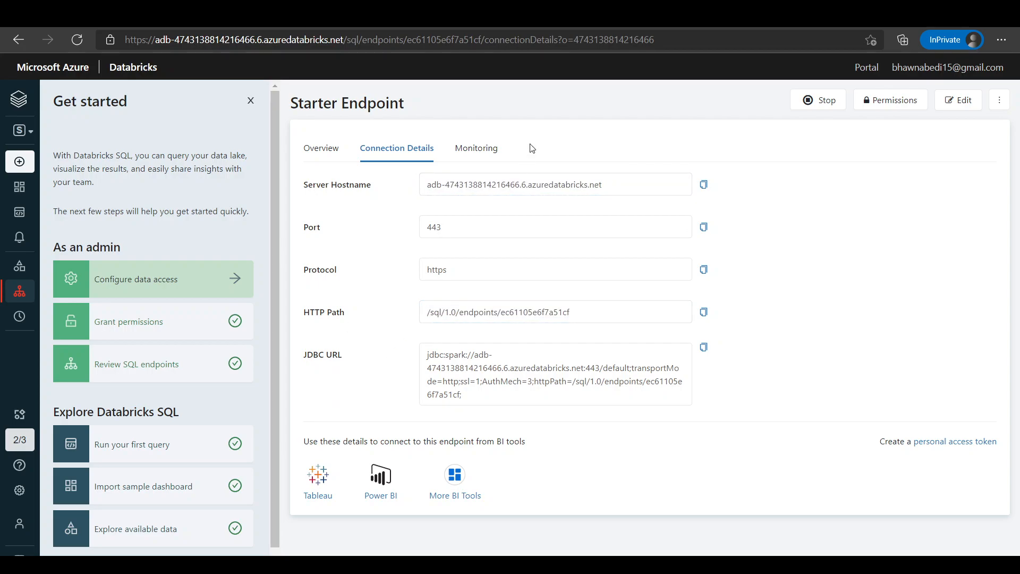
Open the Starter Endpoint's monitoring view and examine its chart of running queries over time.
left_click(495, 153)
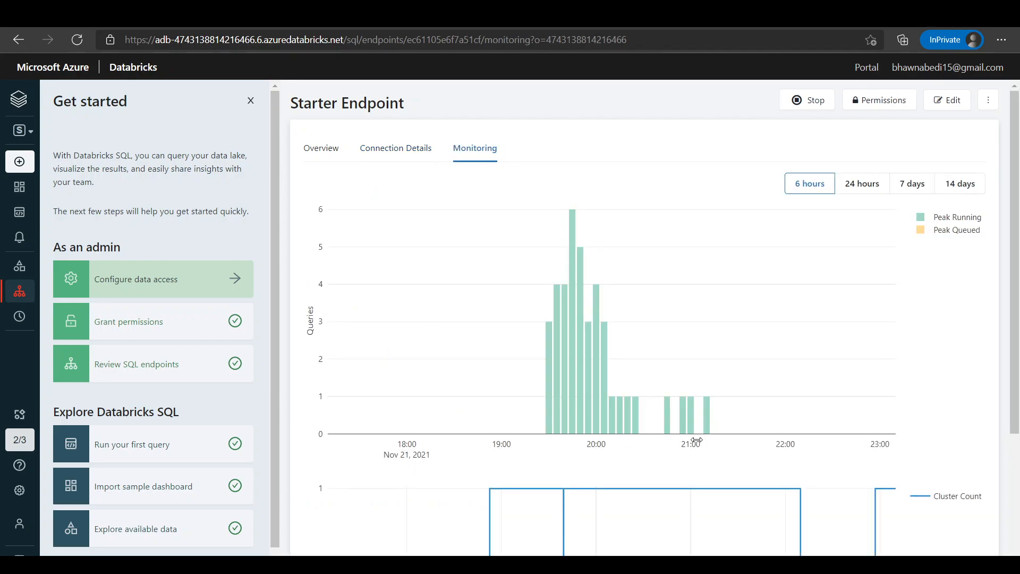
mouse_move(684, 429)
mouse_move(3, 197)
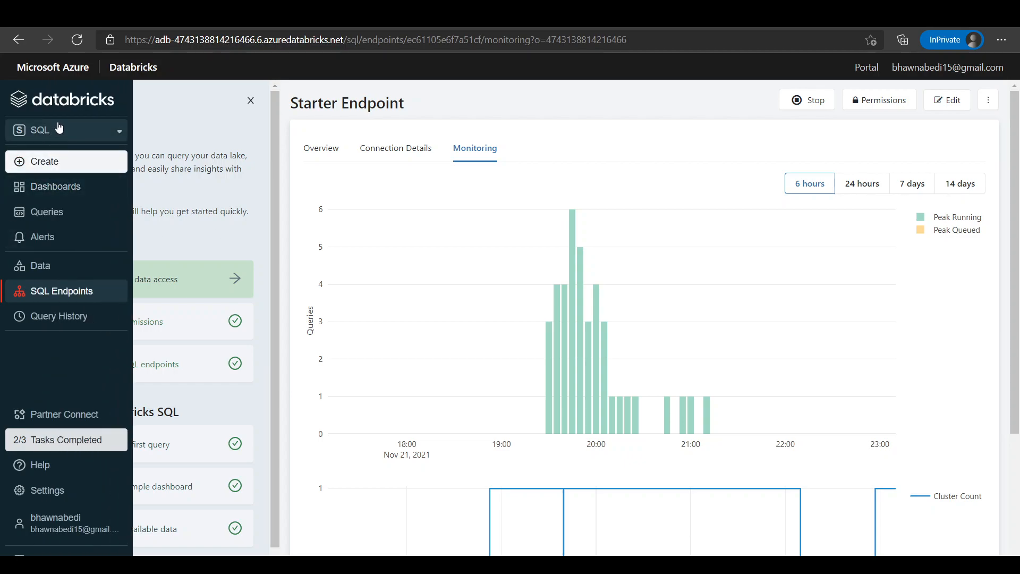
Open the Data Explorer, check the hive_metastore catalog's available catalogs and databases, and view the diamonds table's schema in the default database.
left_click_drag(49, 267, 39, 273)
left_click(38, 273)
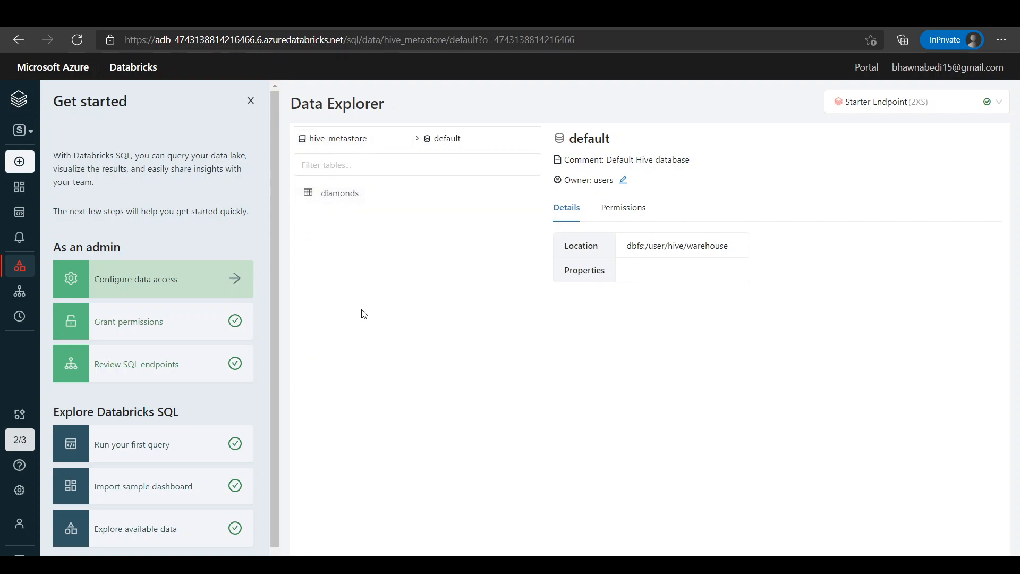
left_click(369, 141)
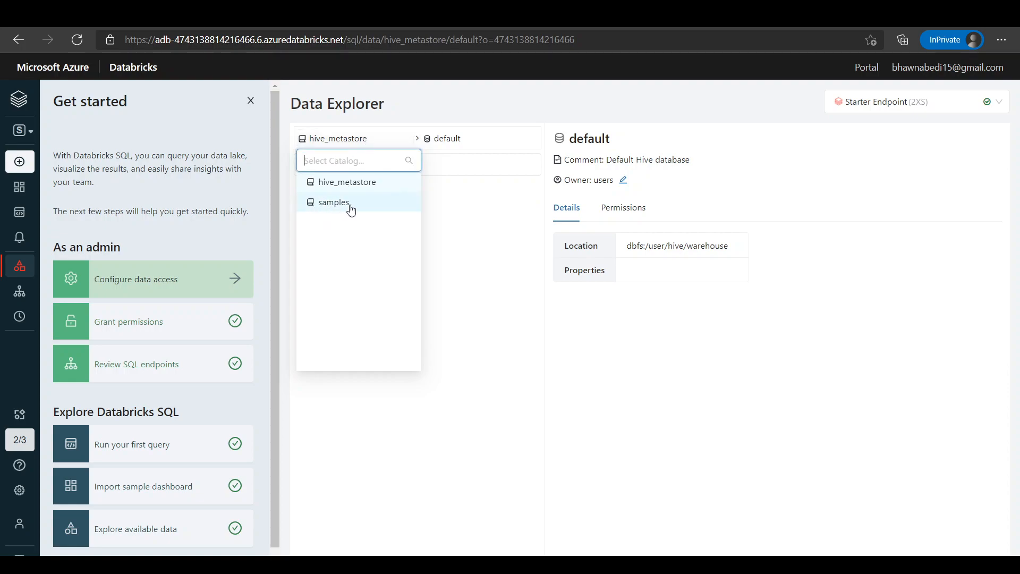
left_click(450, 140)
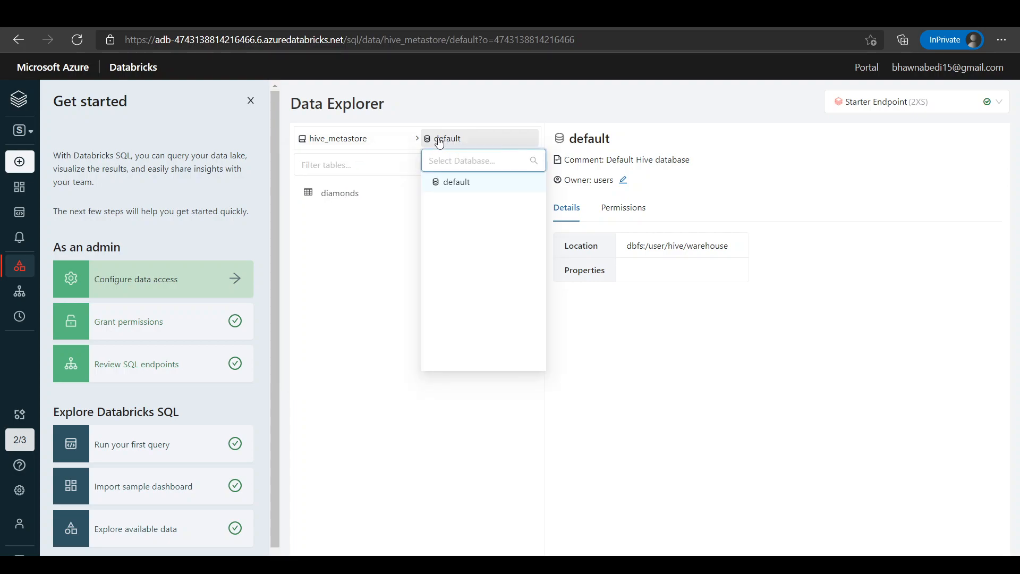
left_click(441, 186)
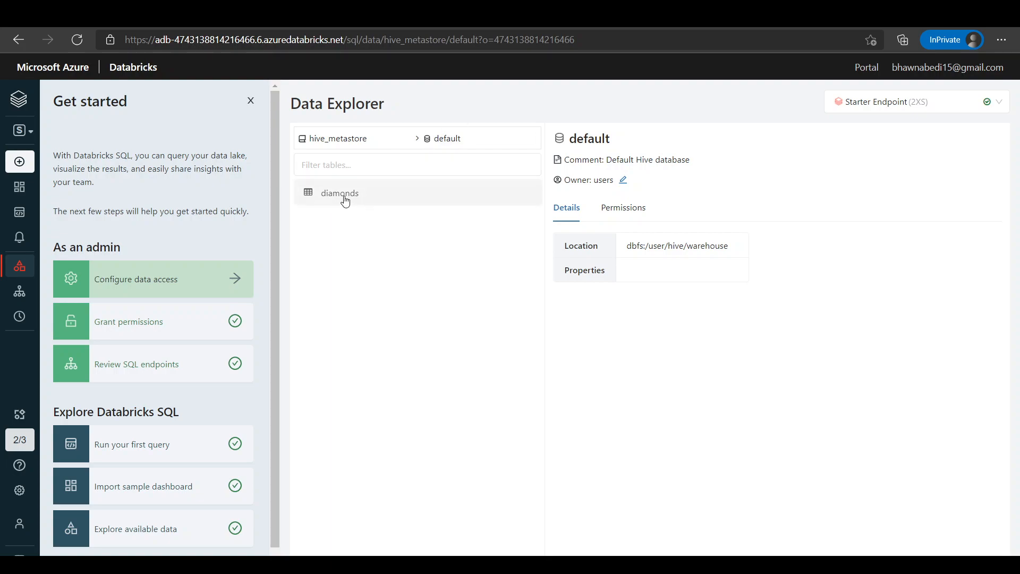
left_click(366, 200)
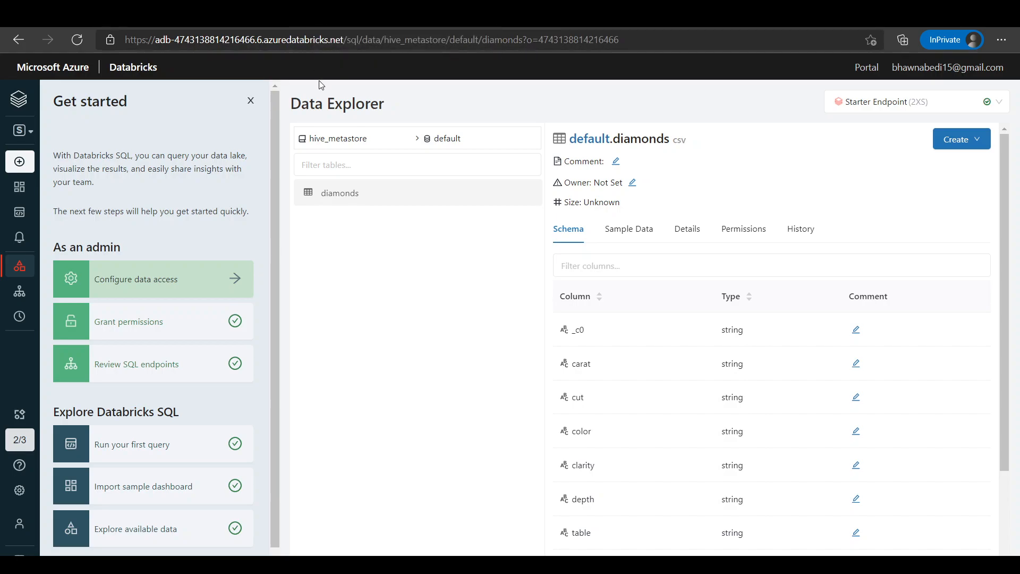
Open the Configure data access guide, and switch to the Sql Endpoints notebook in the Data Science & Engineering workspace.
left_click(159, 279)
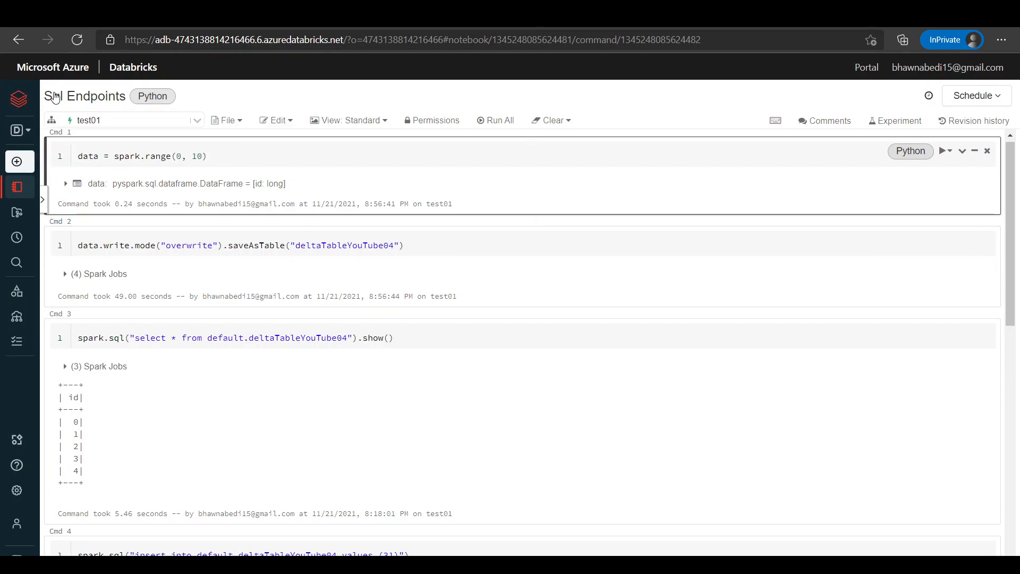
mouse_move(7, 211)
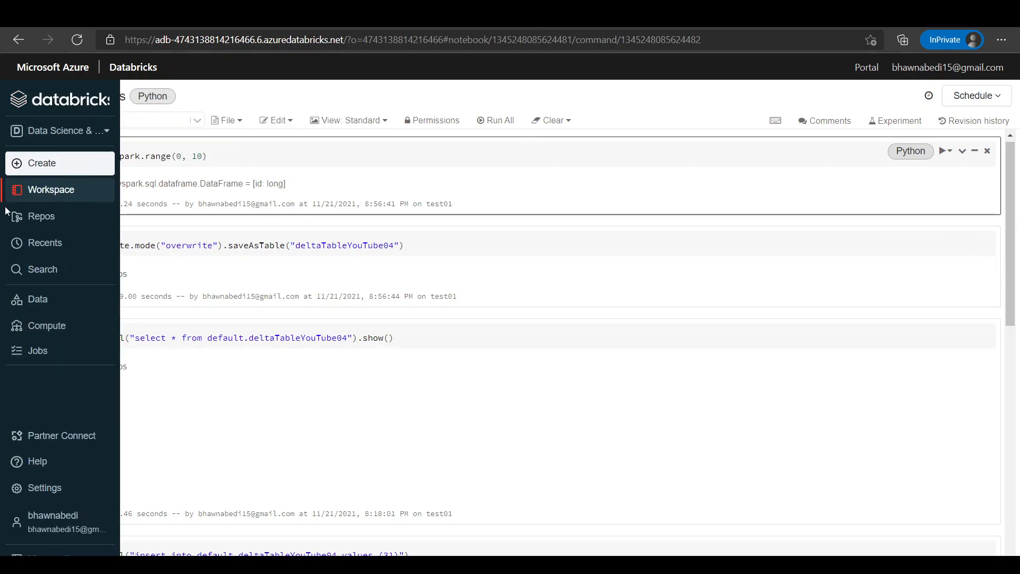
left_click(116, 133)
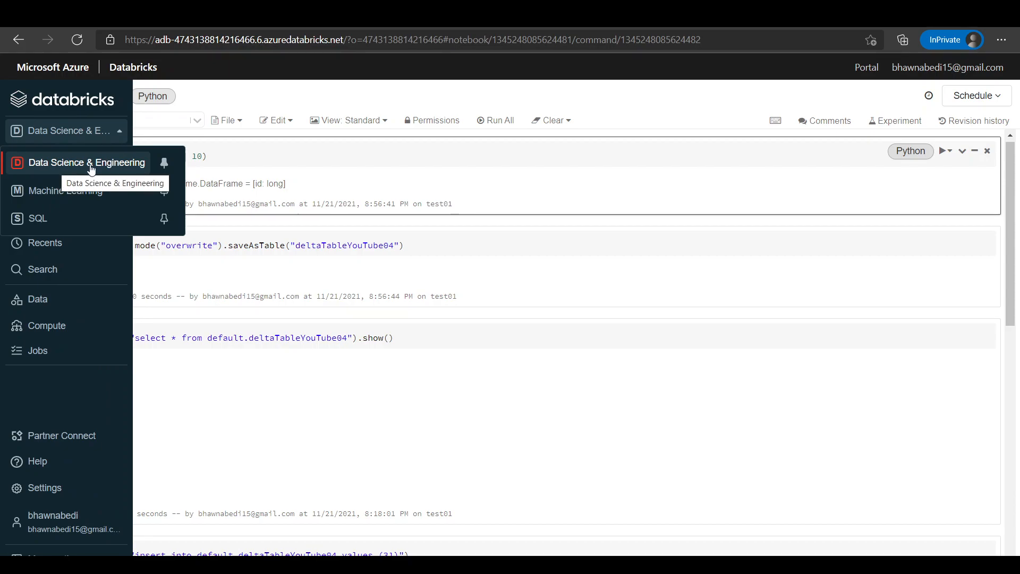
left_click(541, 154)
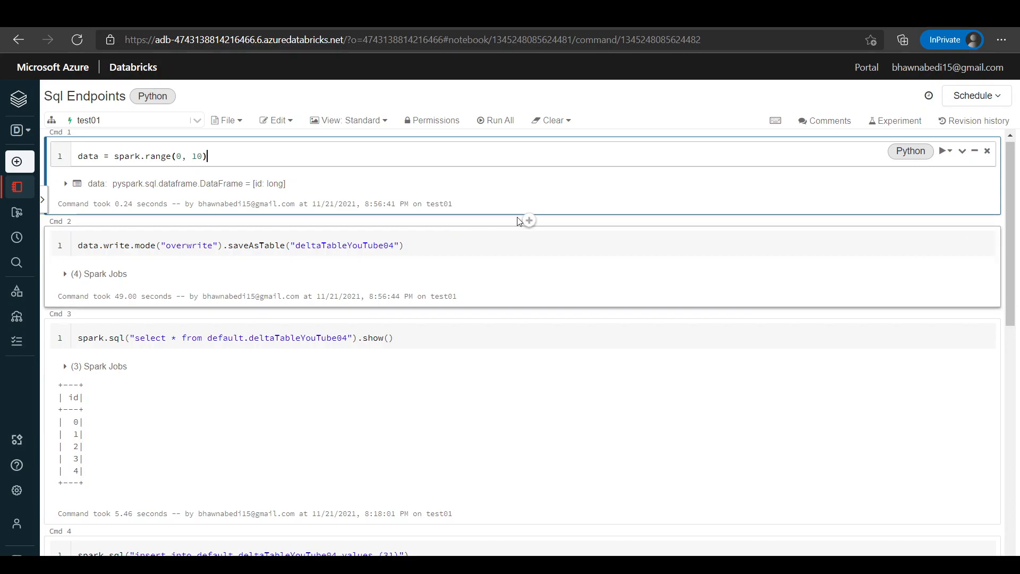
Switch to YouTube to view the search results on managed and unmanaged tables in Databricks, and return to the notebook.
left_click(770, 17)
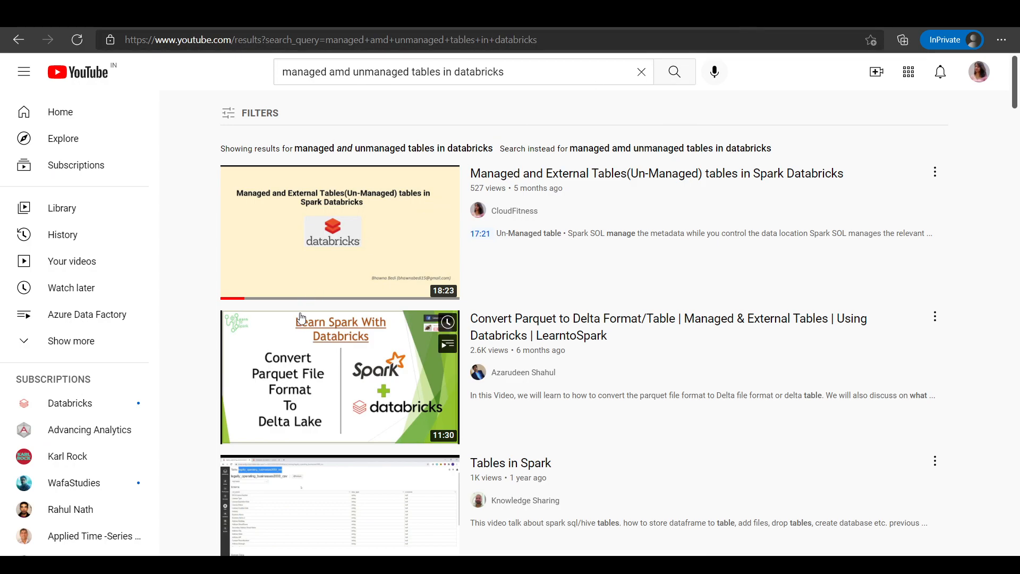
left_click_drag(561, 71, 264, 98)
left_click(218, 110)
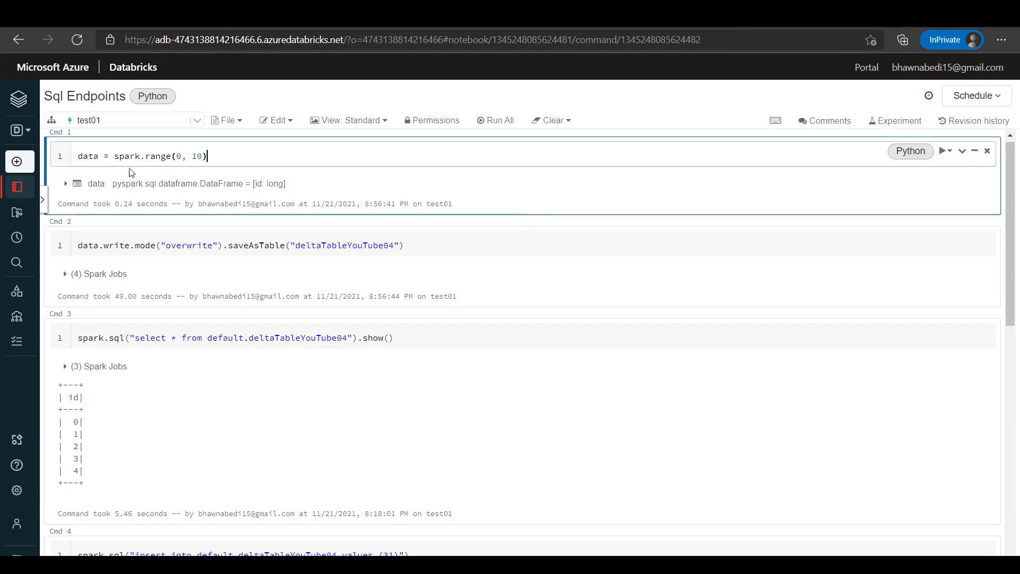
Run the notebook's first cell, data = spark.range(0, 10).
double_click(85, 156)
left_click_drag(127, 155, 249, 153)
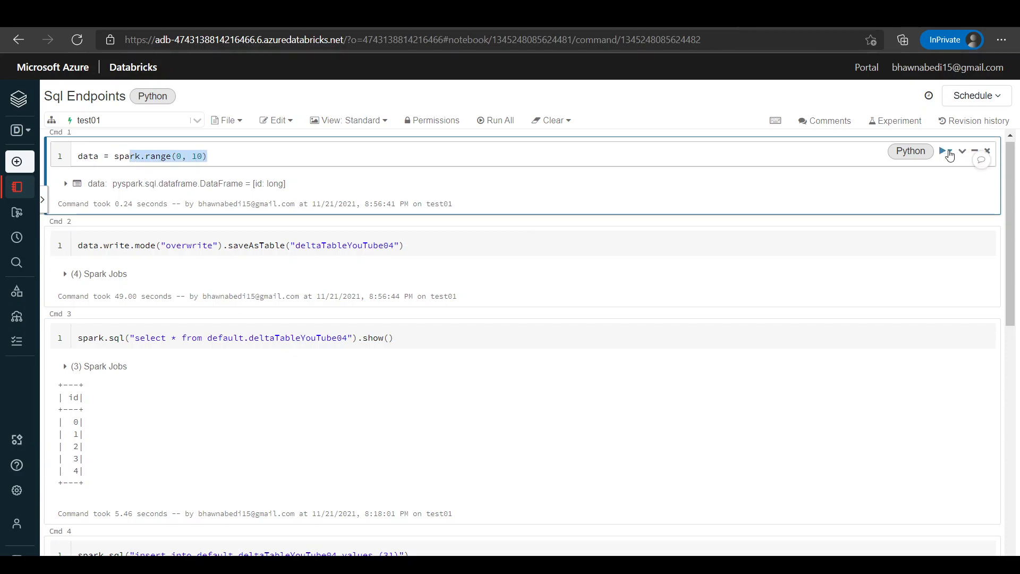
left_click(962, 153)
left_click(866, 186)
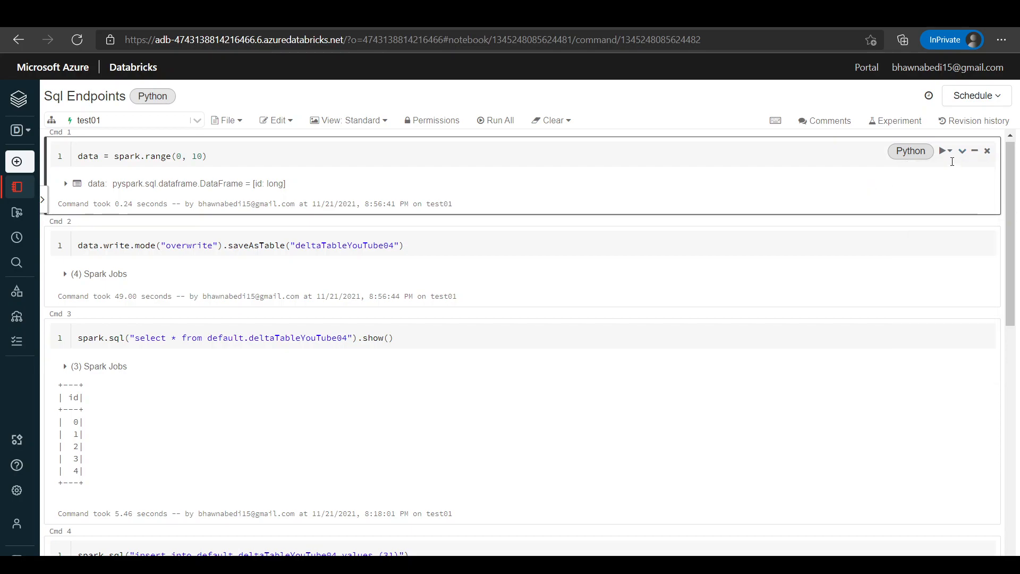
left_click(949, 151)
left_click(946, 171)
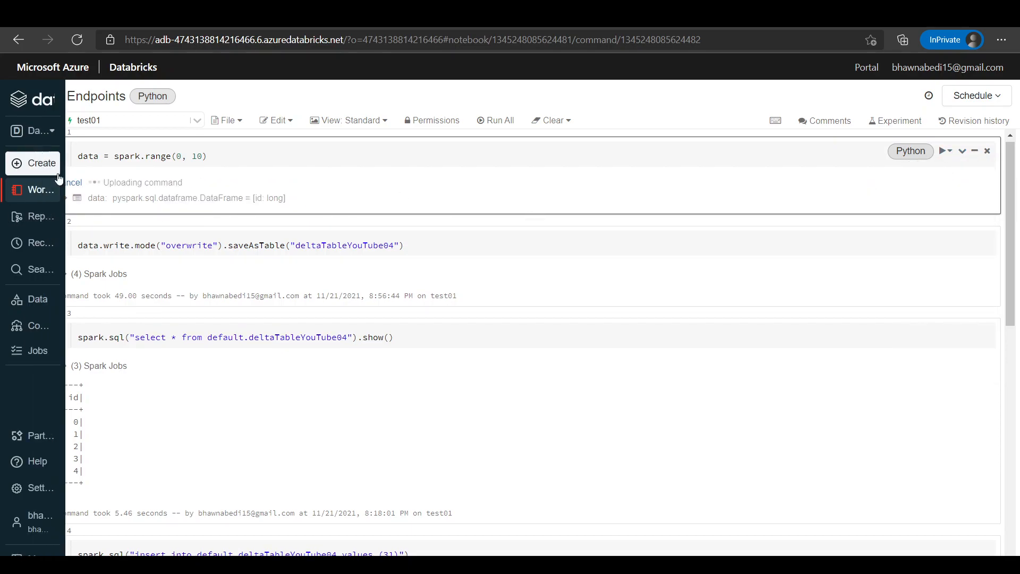
Enlarge the browser page zoom to 175% so the notebook code is easier to read.
left_click_drag(223, 154, 98, 158)
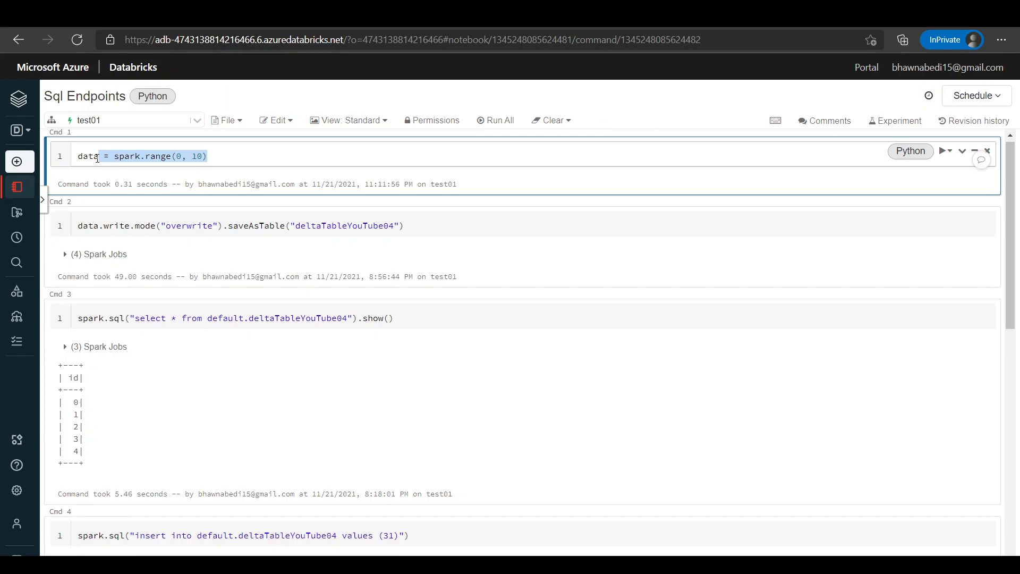
left_click(1001, 39)
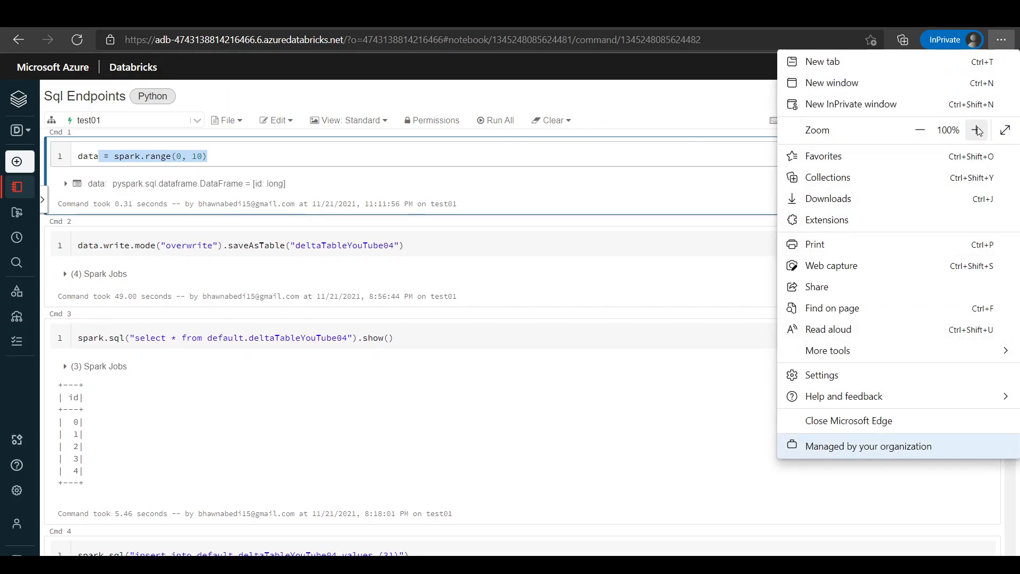
left_click(977, 130)
left_click(977, 130)
left_click(977, 130)
left_click(977, 130)
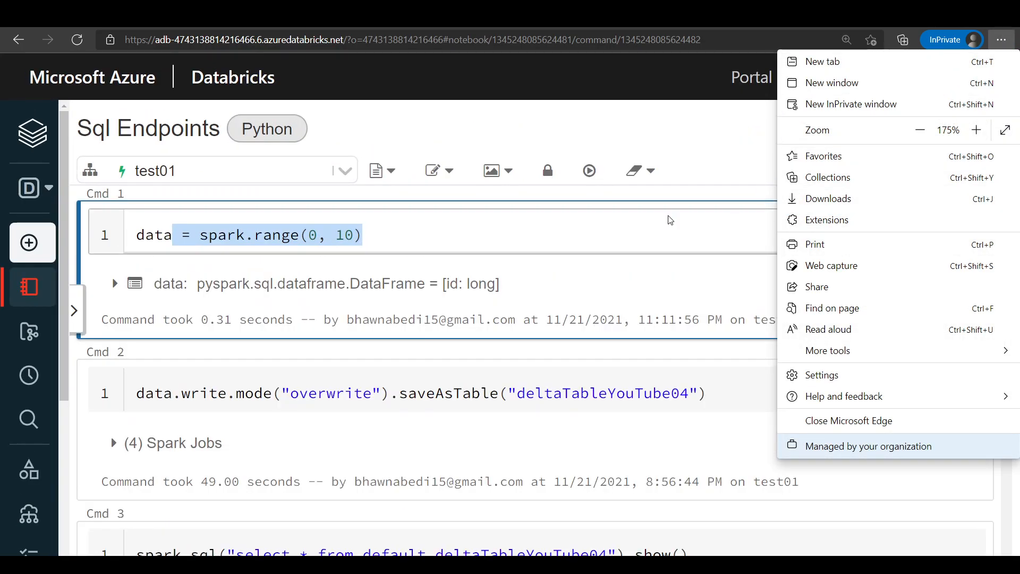
left_click(505, 232)
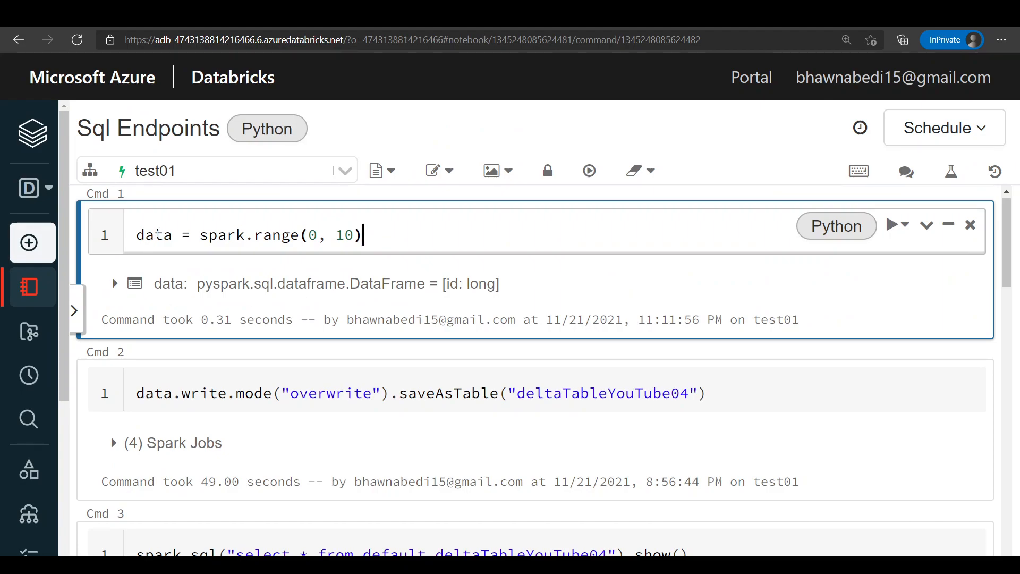
Run the second cell to save the data as table deltaTableYouTube04 in overwrite mode, and check its Spark jobs.
double_click(158, 234)
left_click_drag(241, 235, 416, 232)
scroll(393, 355, "down", 1)
scroll(393, 355, "down", 1)
left_click_drag(157, 334, 730, 343)
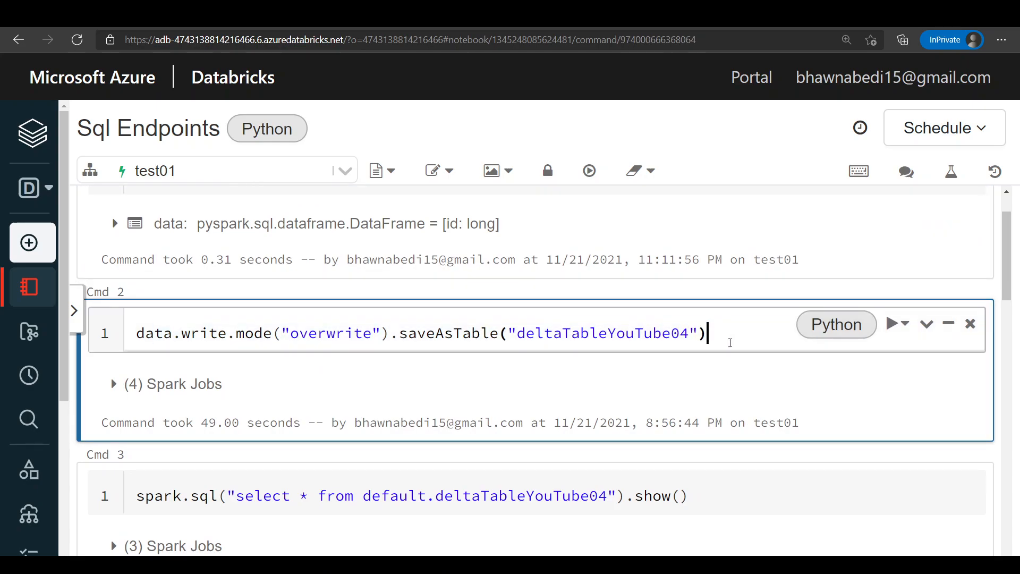
left_click(902, 327)
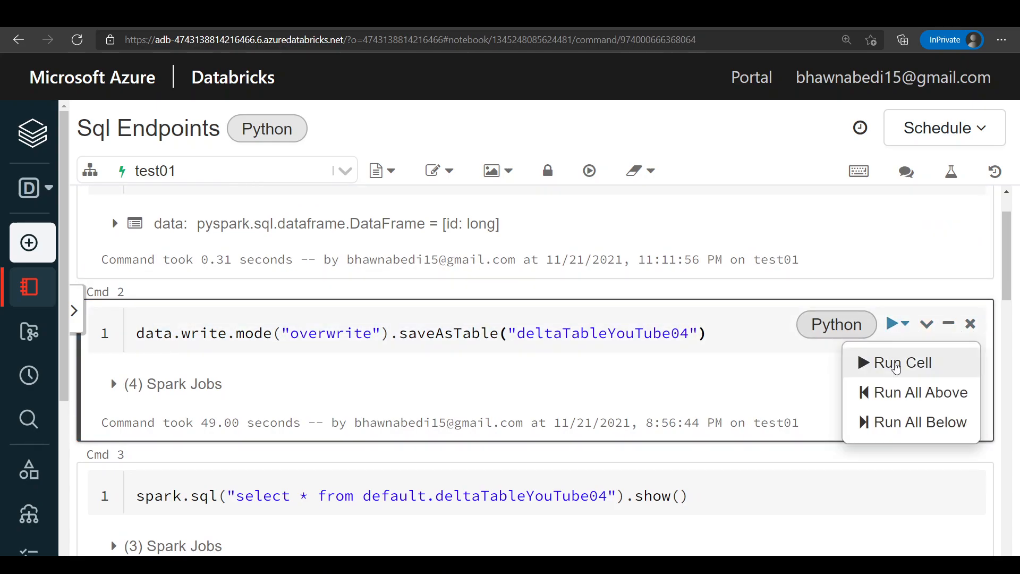
left_click(898, 367)
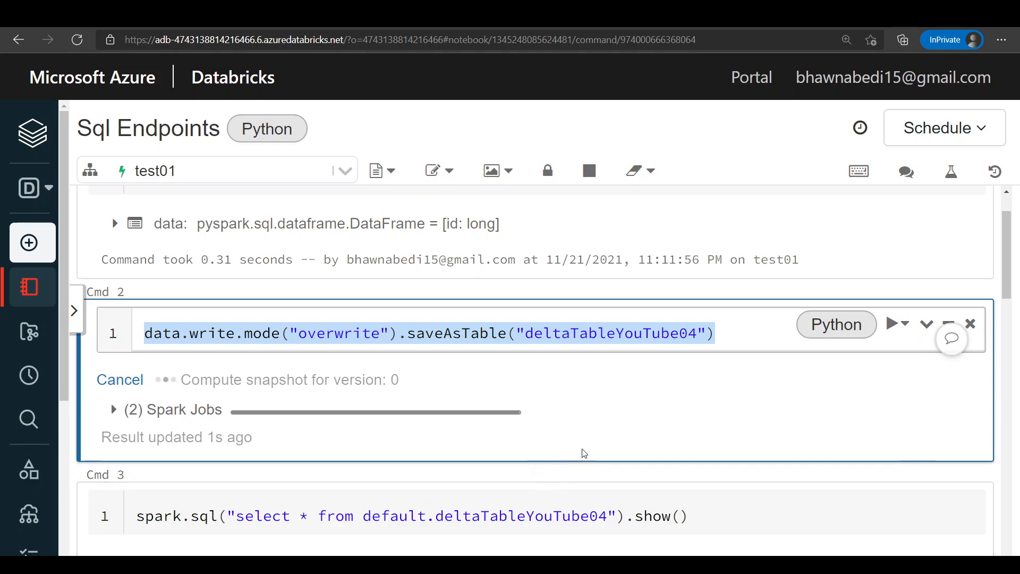
scroll(584, 449, "up", 1)
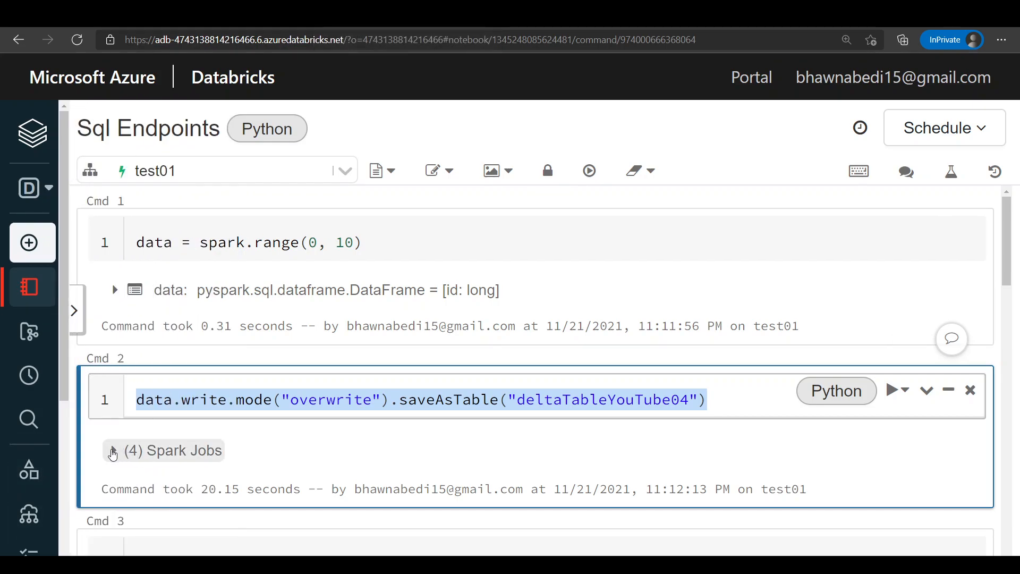
left_click(116, 451)
left_click(115, 452)
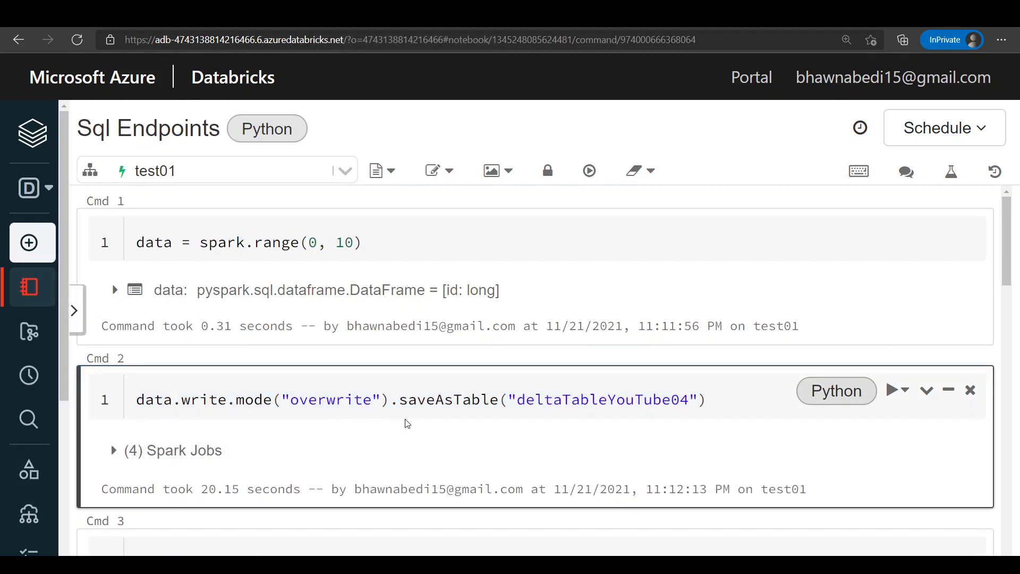
Run the third cell to select all rows from default.deltaTableYouTube04, and review the returned id values.
scroll(415, 422, "down", 3)
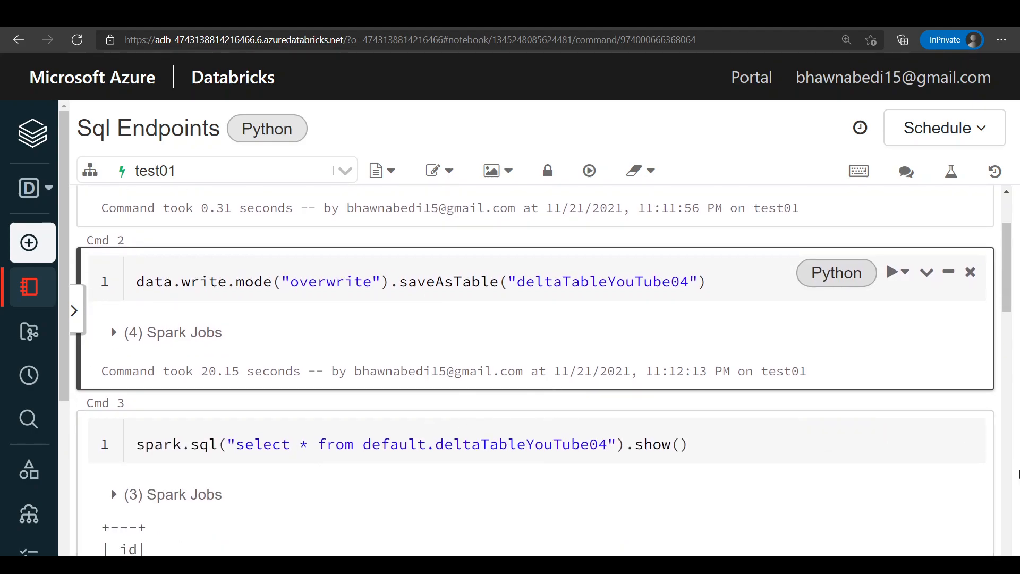
left_click(904, 434)
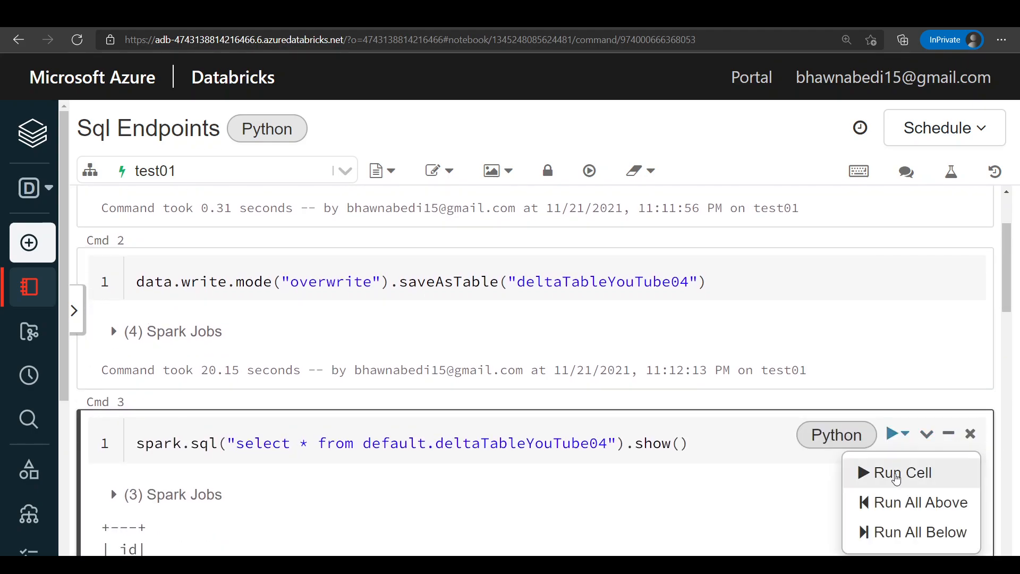
left_click(896, 472)
scroll(546, 409, "down", 3)
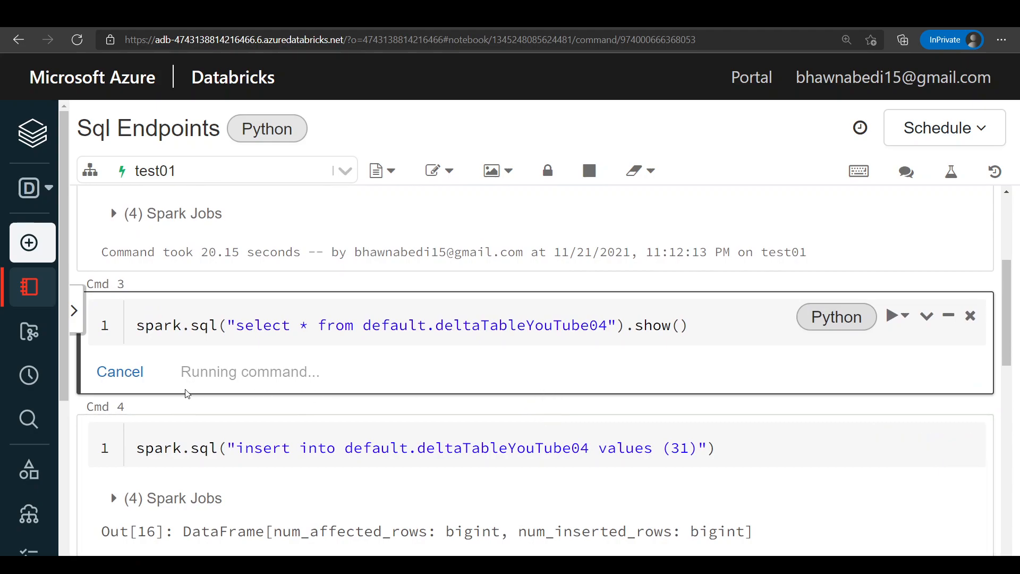
scroll(210, 387, "down", 1)
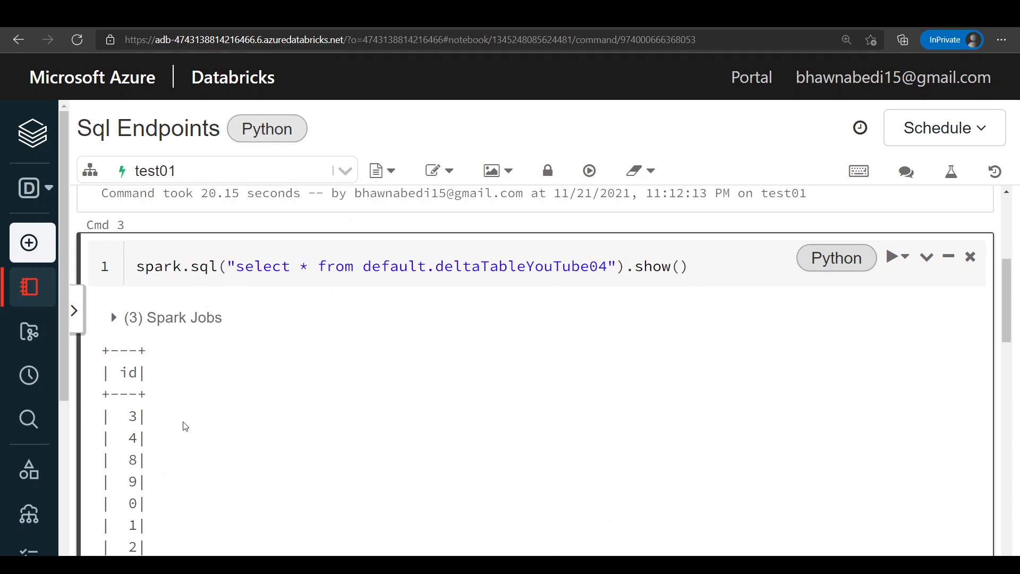
scroll(186, 425, "down", 2)
left_click_drag(127, 299, 151, 483)
scroll(291, 403, "up", 3)
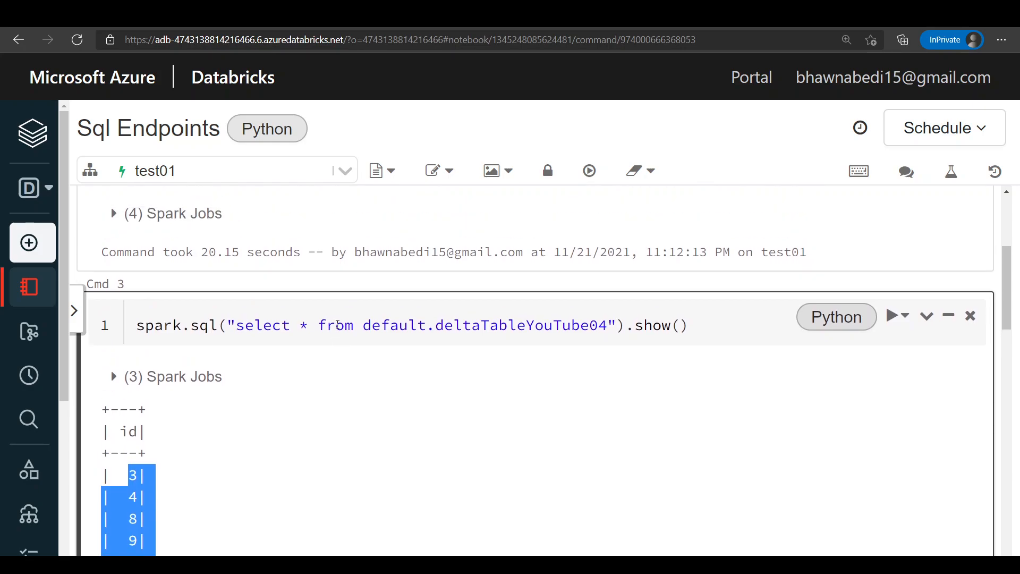
Reduce the browser page zoom to 110%.
left_click(1002, 40)
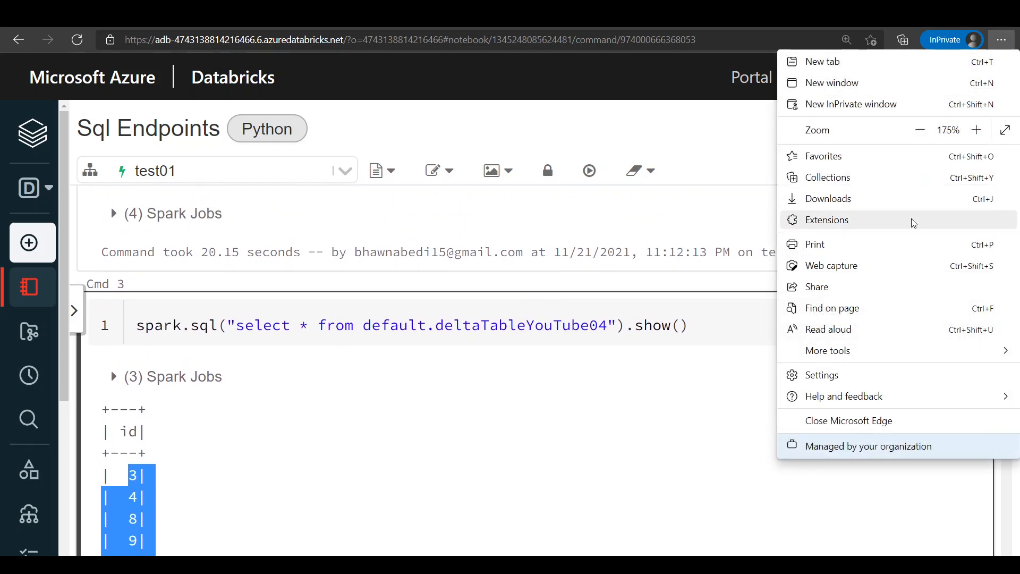
left_click(920, 130)
left_click(920, 130)
left_click(923, 131)
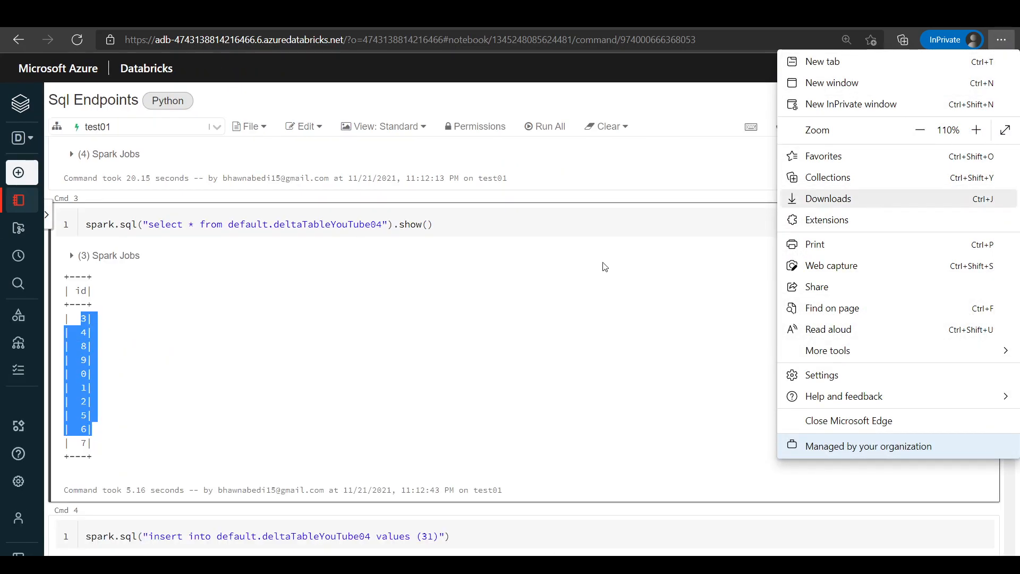
left_click(353, 396)
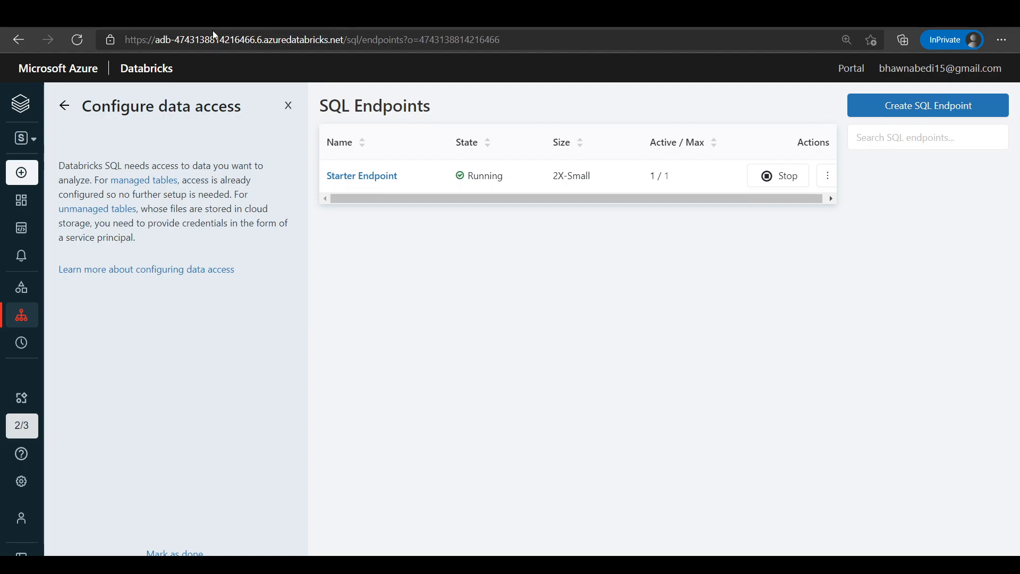
Return to the SQL workspace's Data Explorer and open the deltatableyoutube04 table in the default database to view its schema.
mouse_move(50, 168)
left_click(73, 138)
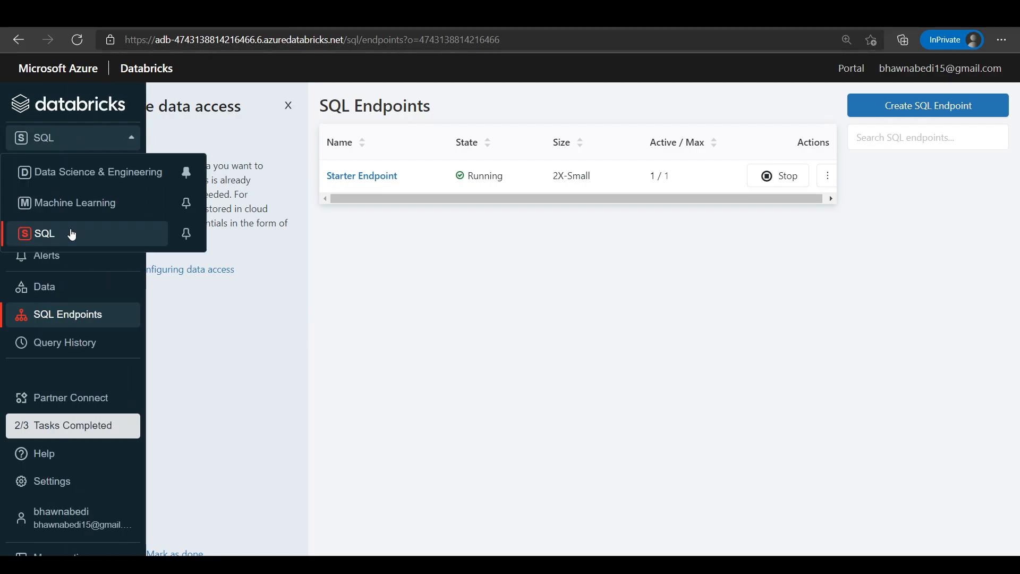
left_click(72, 236)
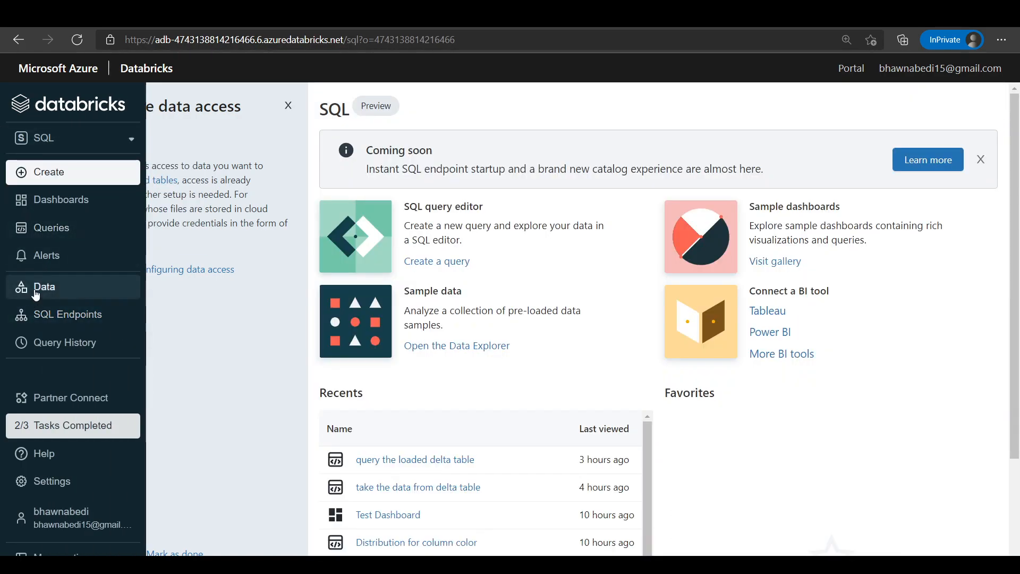
left_click(37, 292)
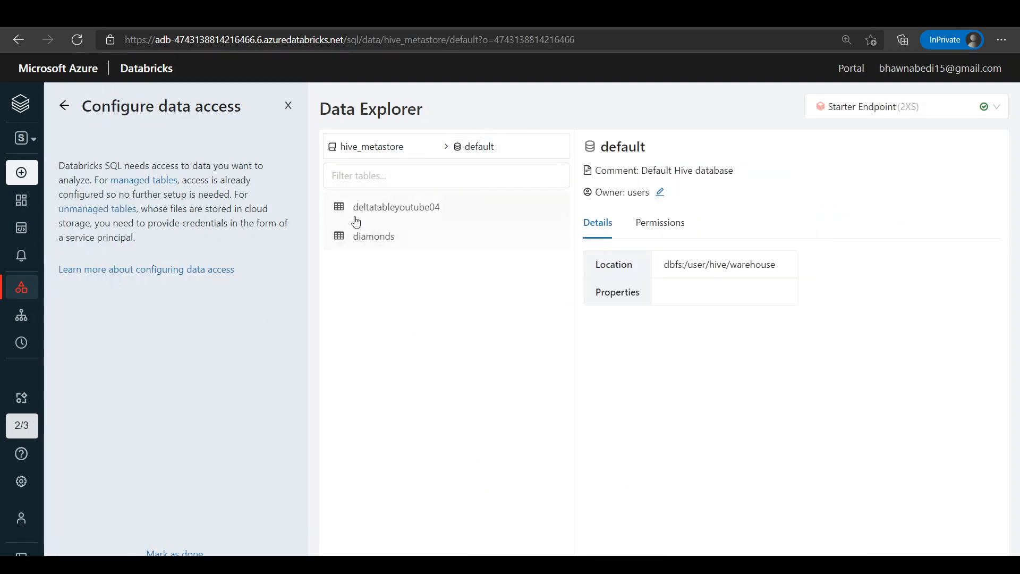
left_click(456, 215)
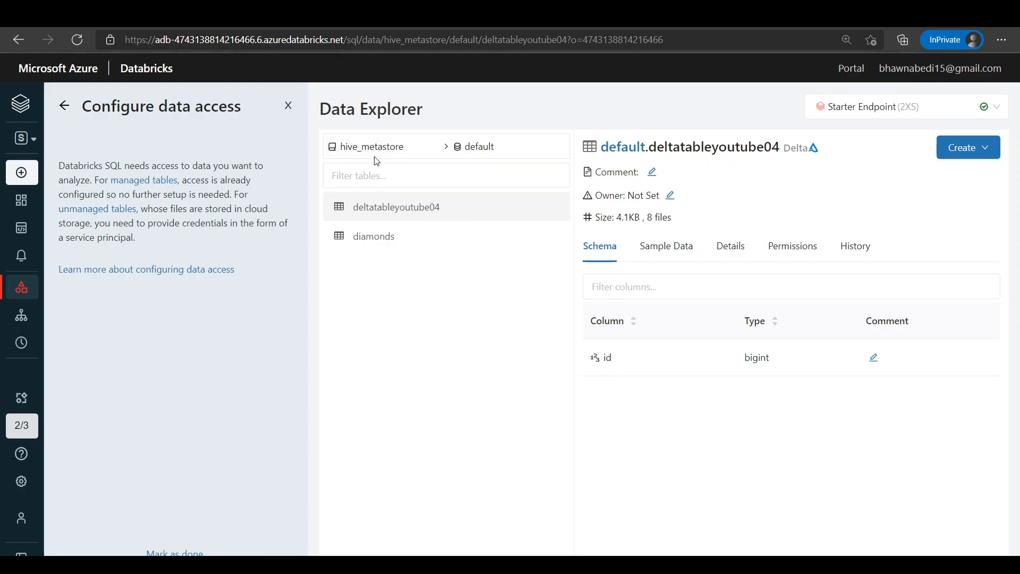
Review the first cells of the Sql Endpoints notebook, and open the diamonds table's schema in the SQL workspace's Data Explorer.
left_click(514, 28)
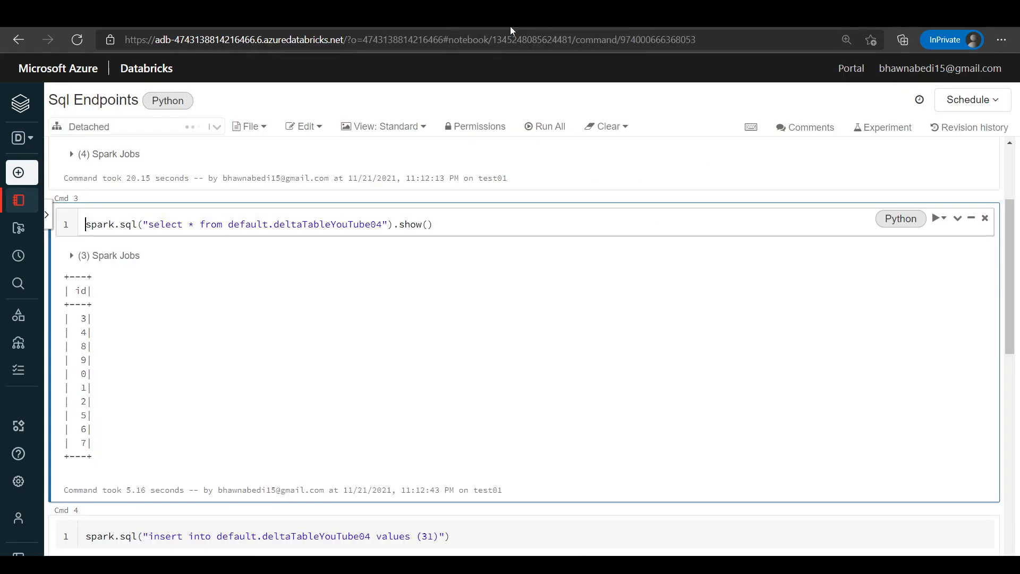
scroll(594, 372, "up", 3)
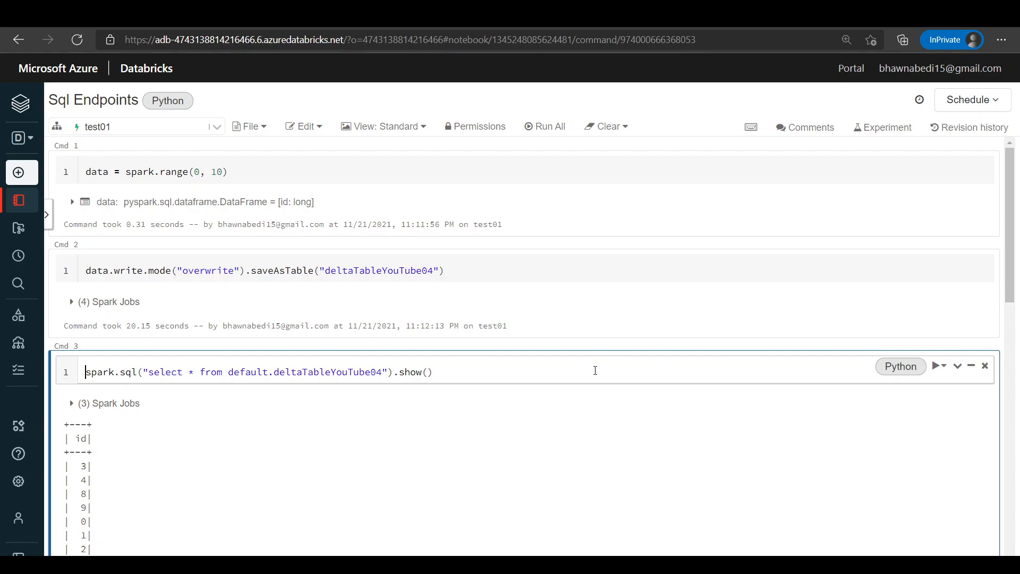
left_click(409, 27)
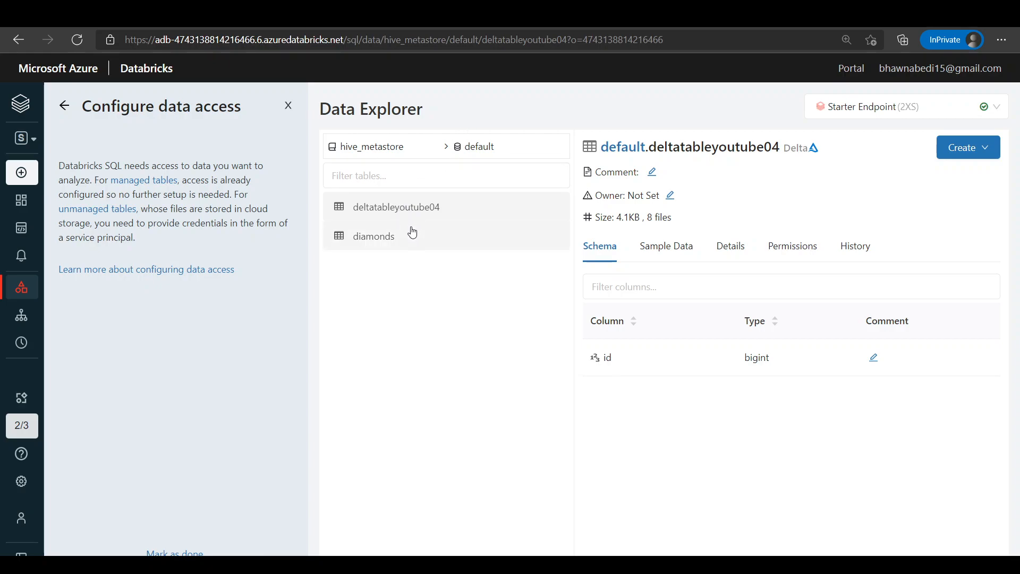
left_click(44, 318)
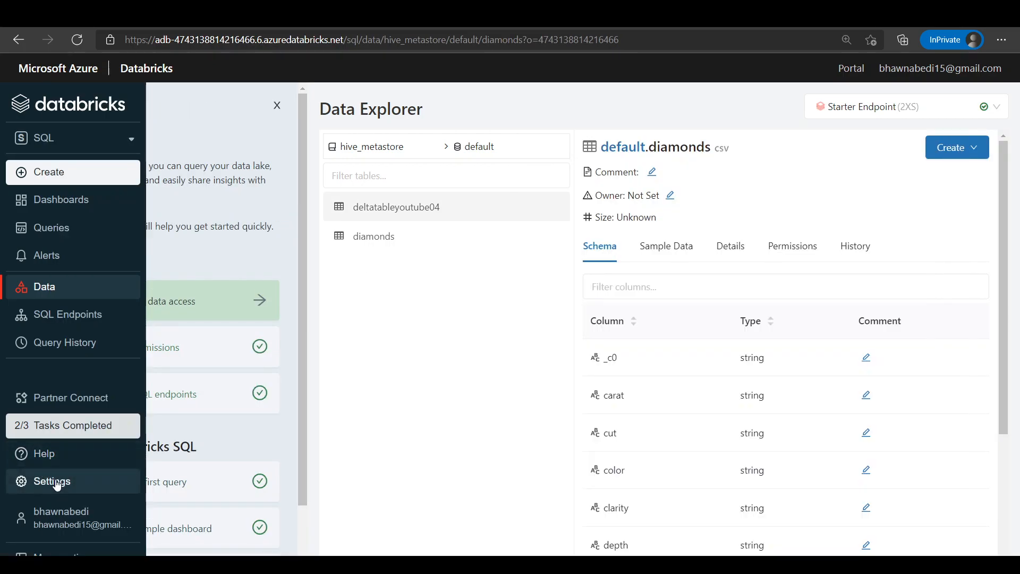
Examine the SQL Endpoint Settings in the SQL Admin Console and the Add Service Principal form, cancelling the form without adding anything.
mouse_move(59, 490)
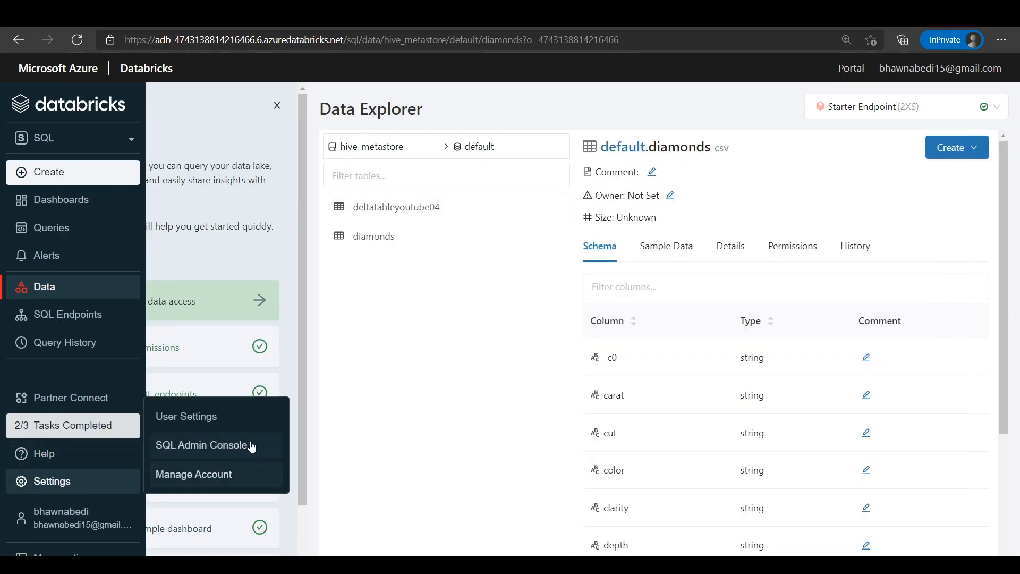
left_click(206, 449)
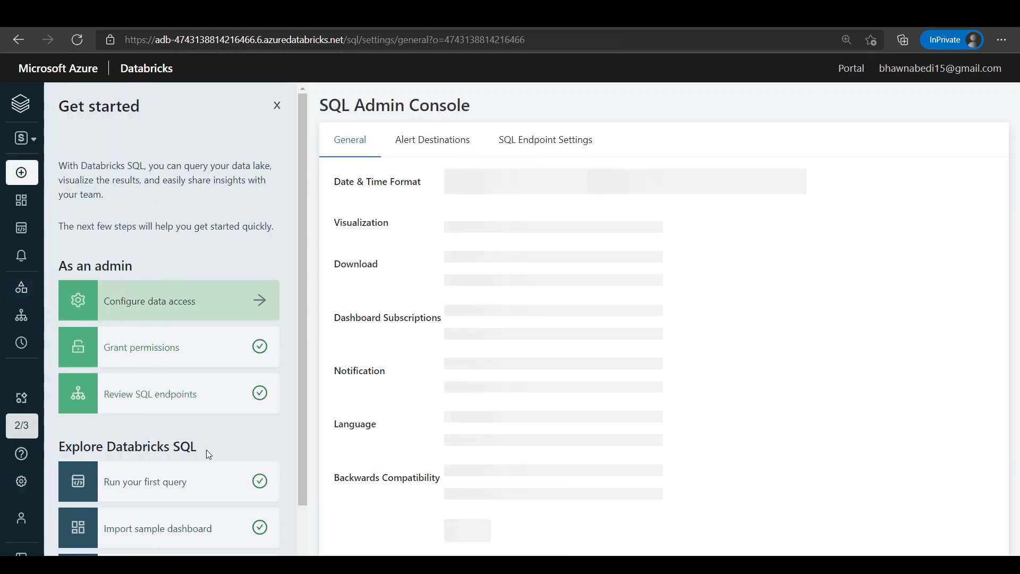
left_click(555, 142)
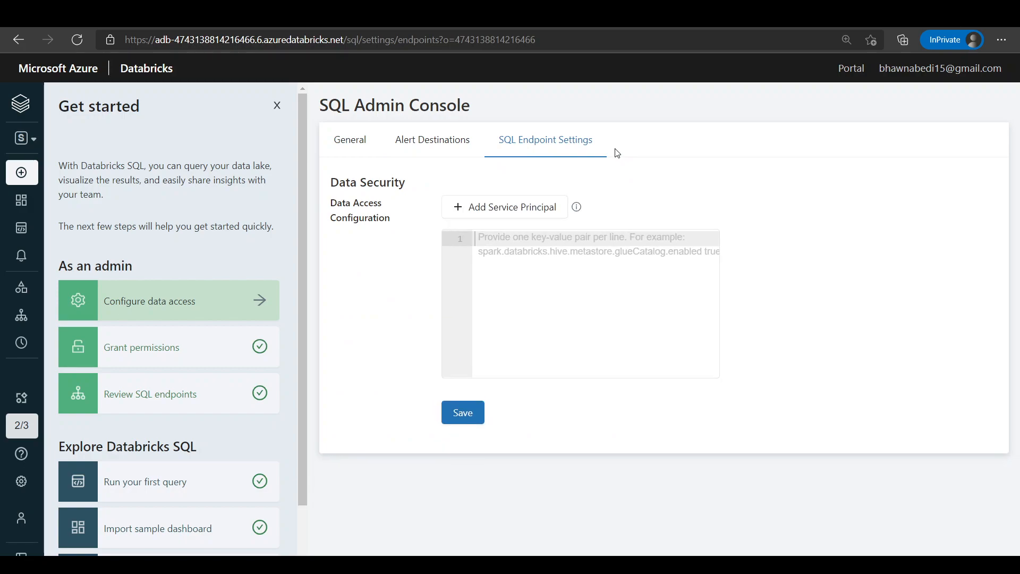
left_click(512, 214)
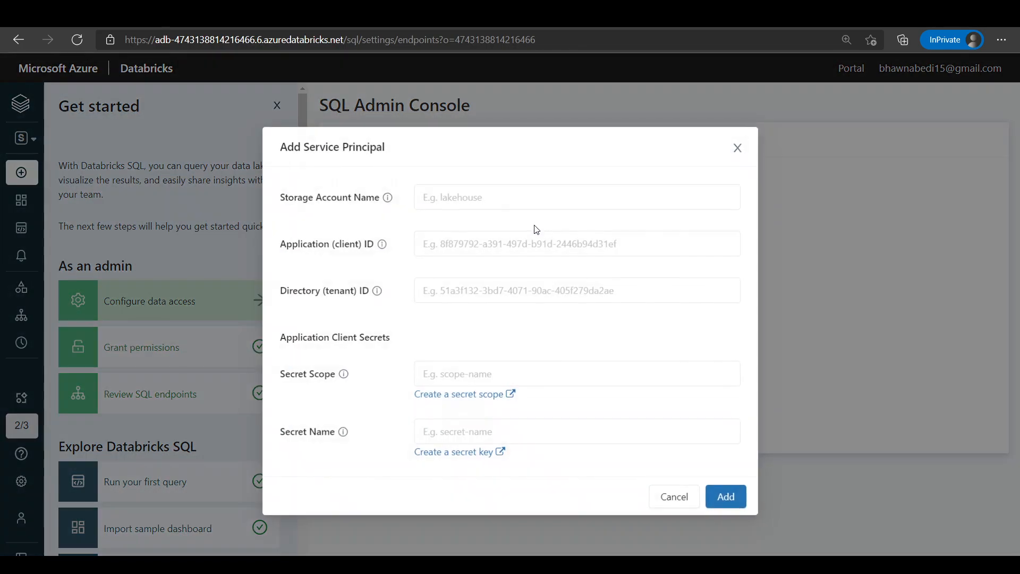
left_click(589, 431)
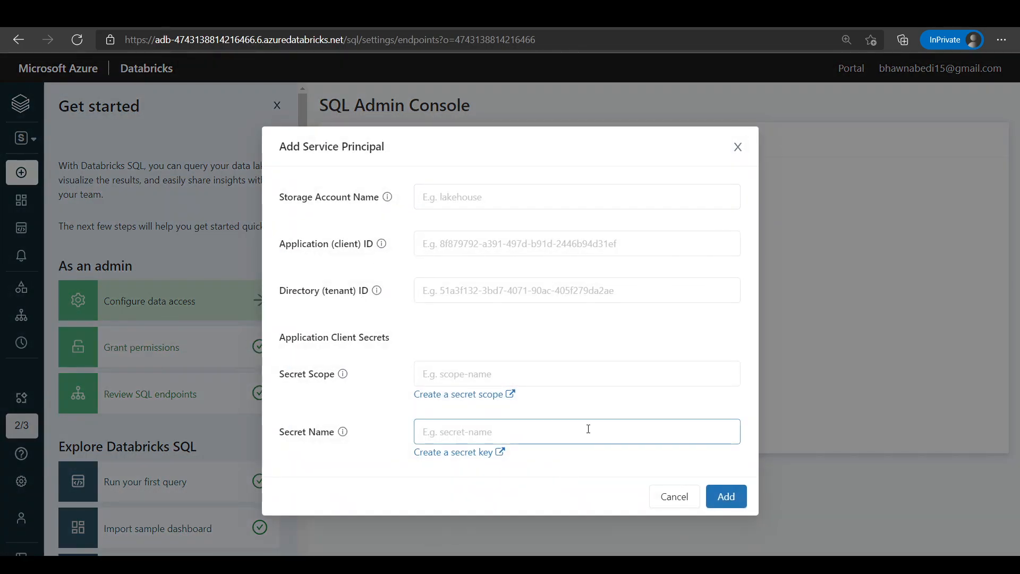
left_click(673, 498)
In the Sql Endpoints notebook, run the cell that reads /FileStore/tables/iris.csv with a header into df.
mouse_move(2, 172)
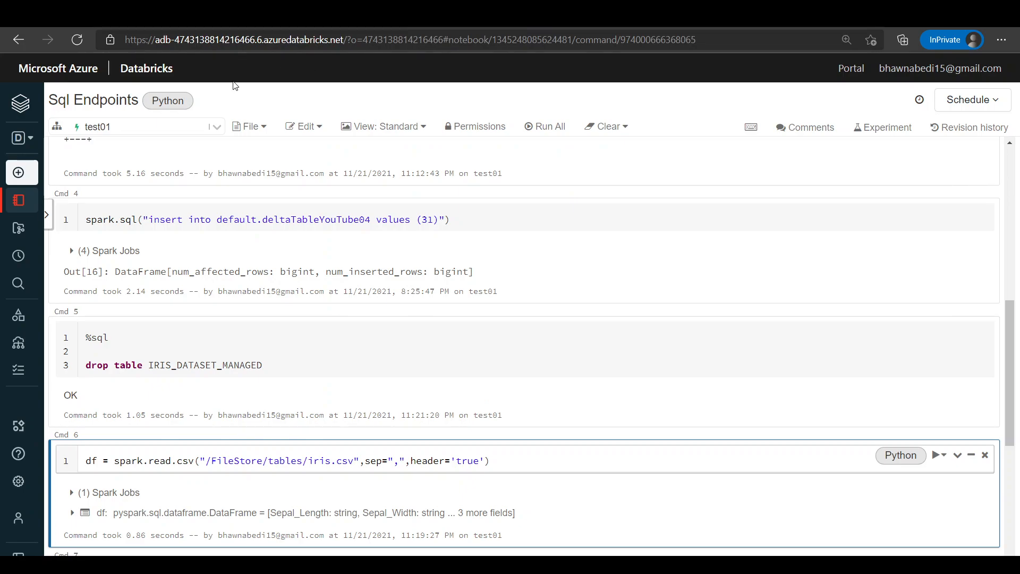
scroll(502, 410, "down", 3)
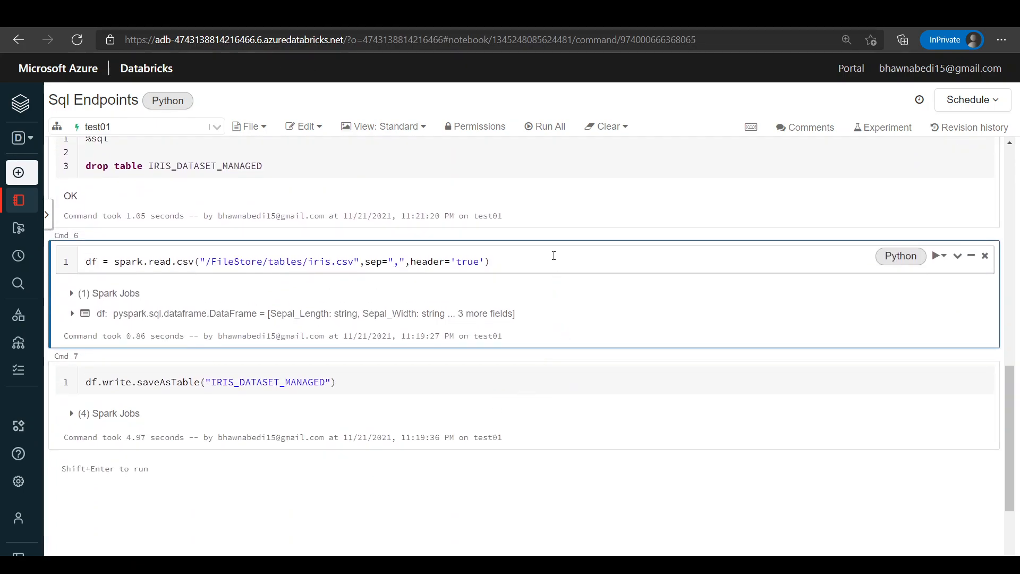
left_click_drag(89, 260, 531, 257)
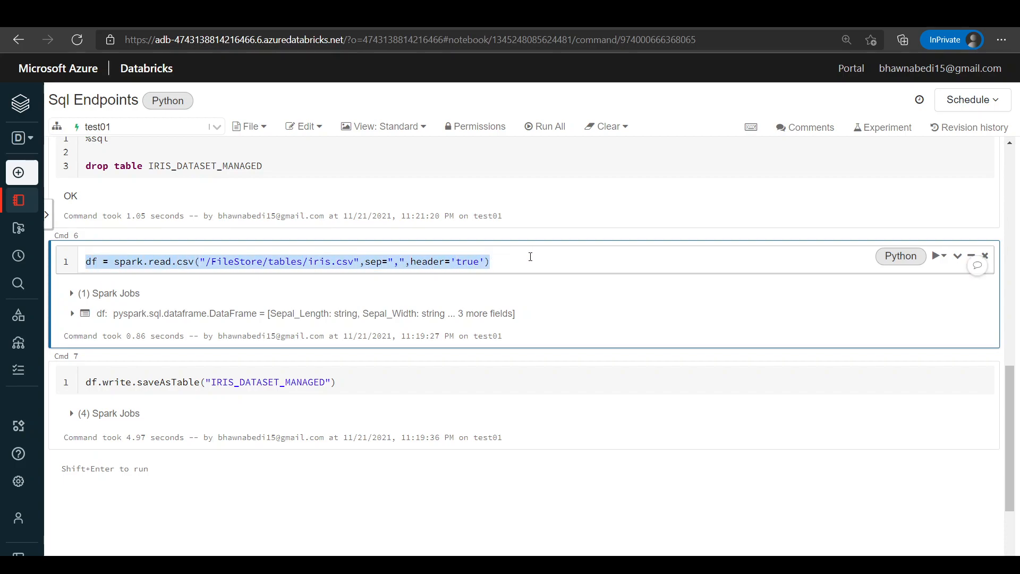
left_click(945, 255)
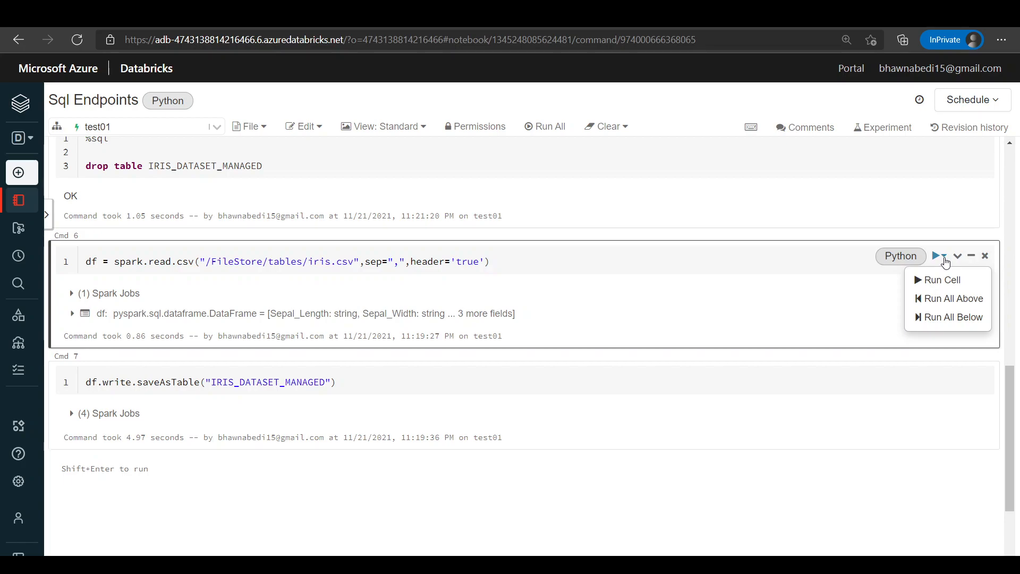
left_click(938, 279)
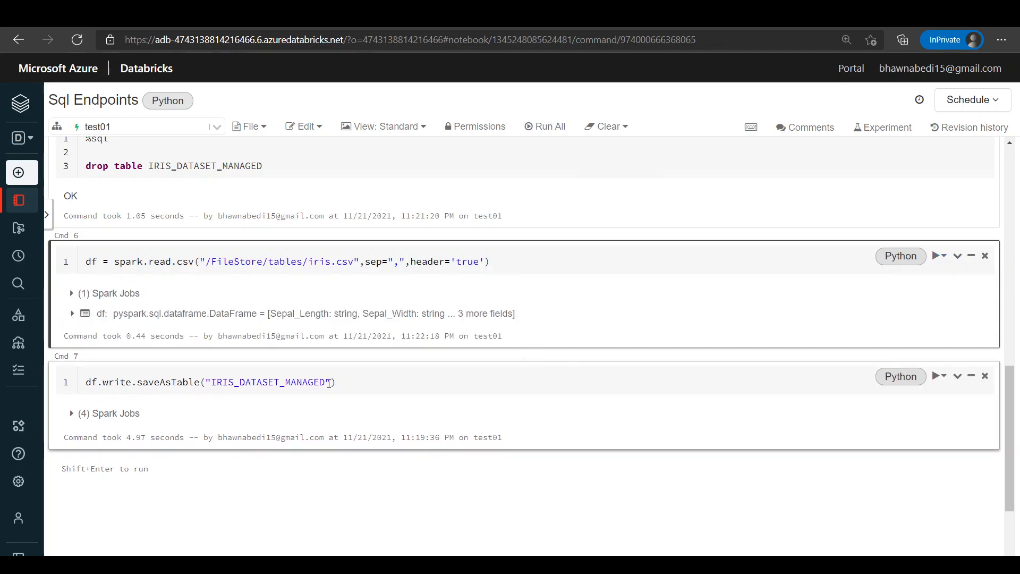
Run the cell that saves df as the table IRIS_DATASET_MANAGED, and highlight the table name in its code.
left_click(388, 382)
key("shift+Return")
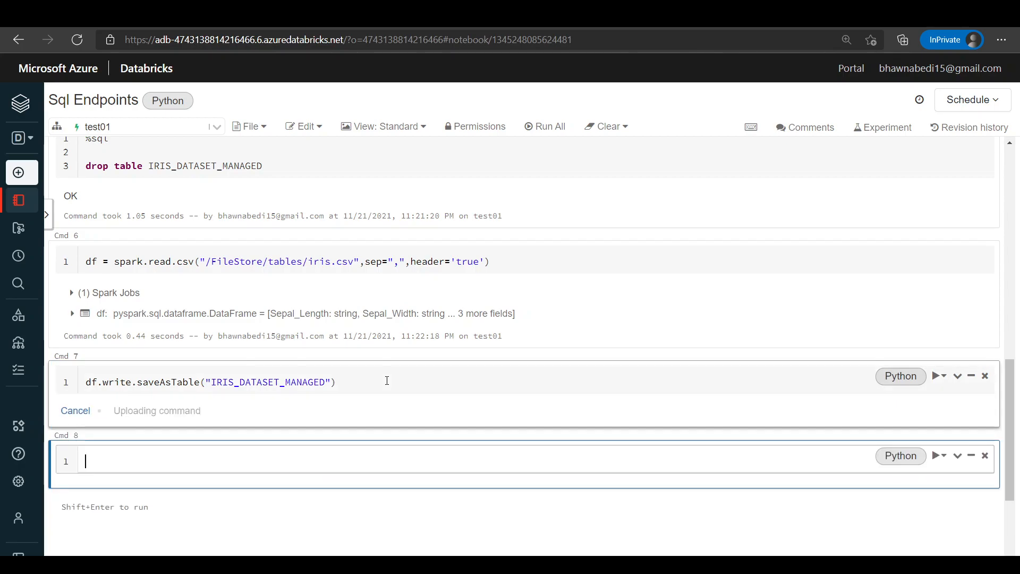
double_click(88, 385)
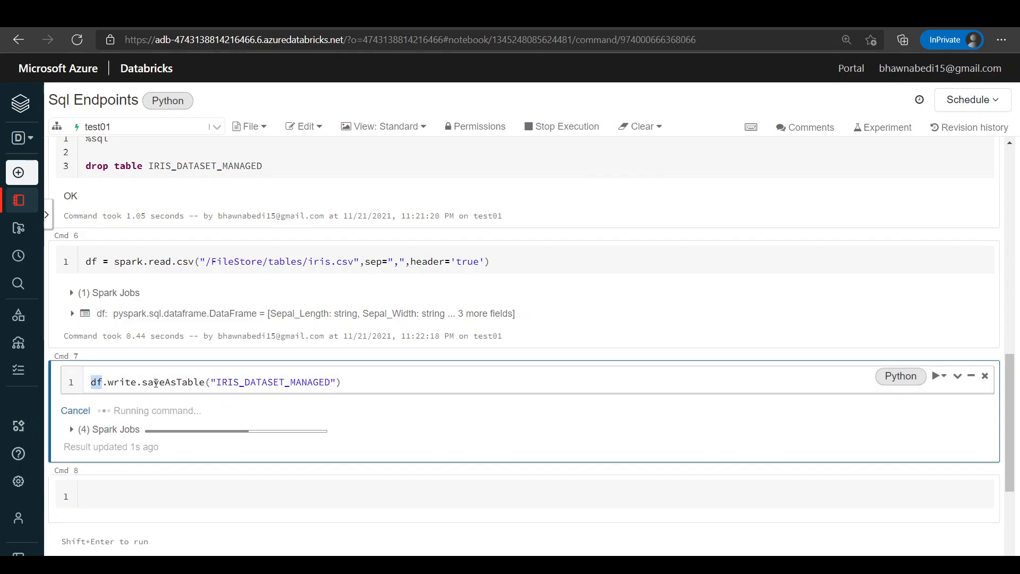
left_click_drag(151, 382, 318, 377)
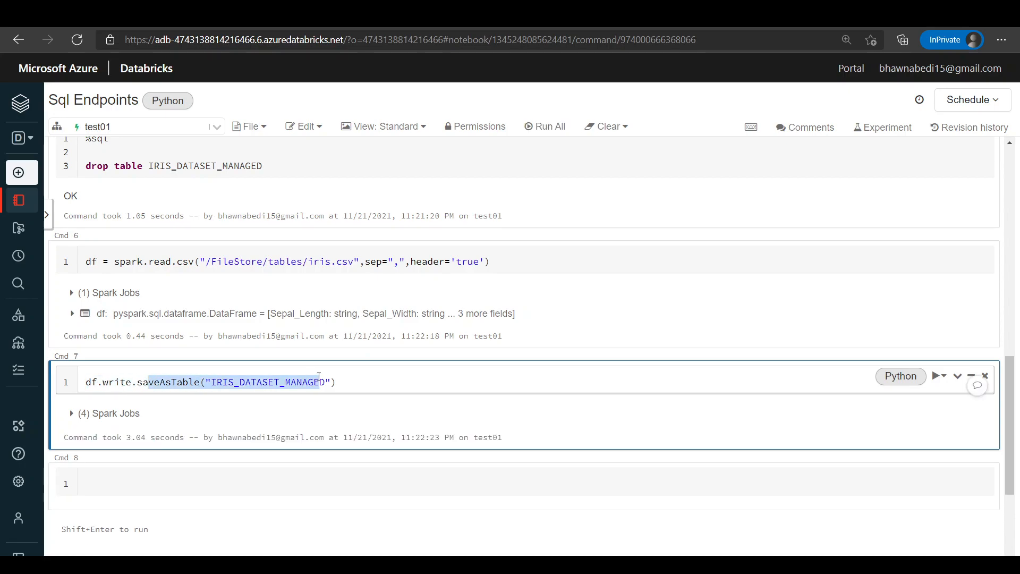
double_click(266, 382)
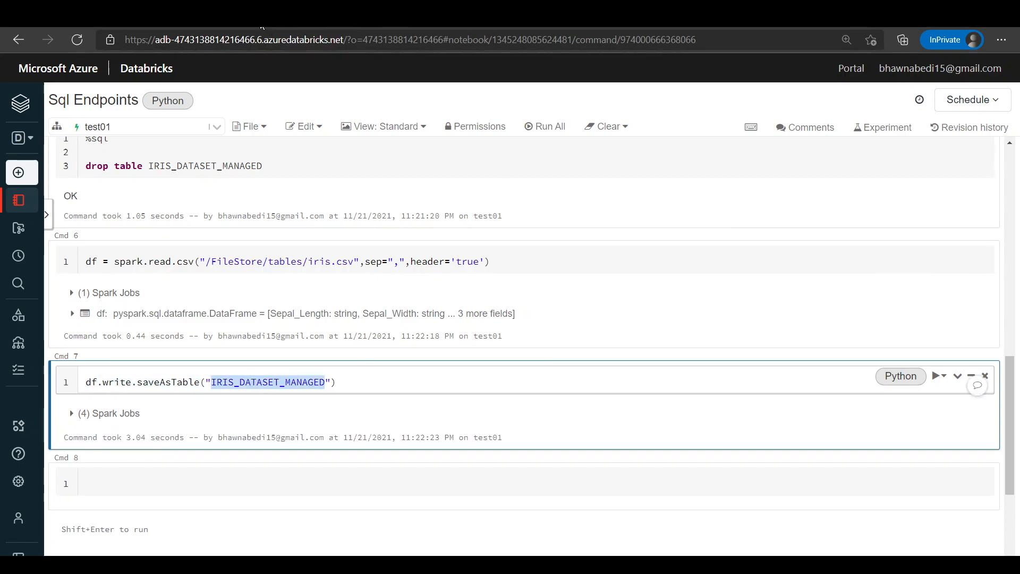
Return to the SQL workspace's Data Explorer and open the iris_dataset_managed table in the default database to view its schema.
left_click(262, 18)
mouse_move(52, 209)
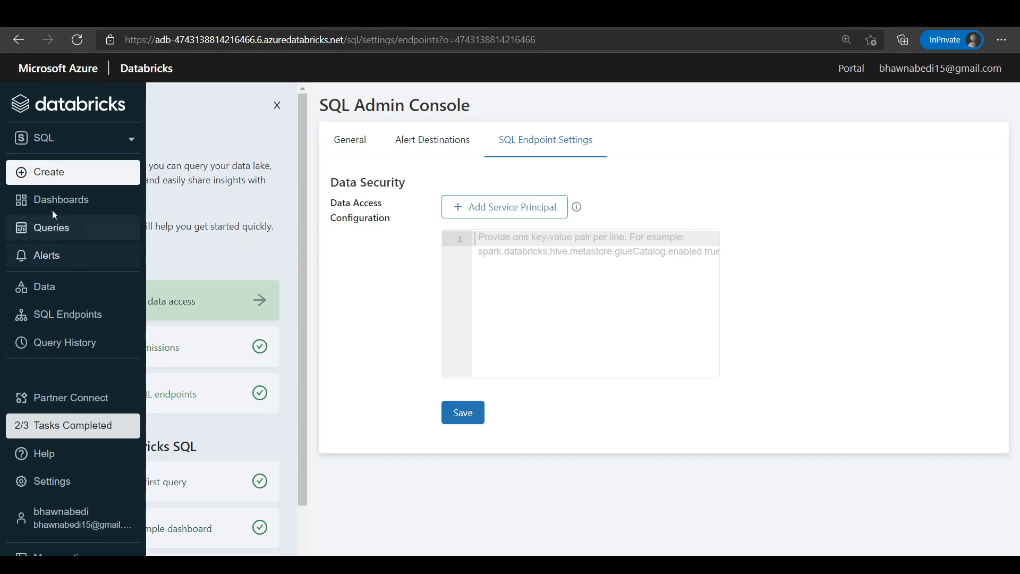
left_click(52, 289)
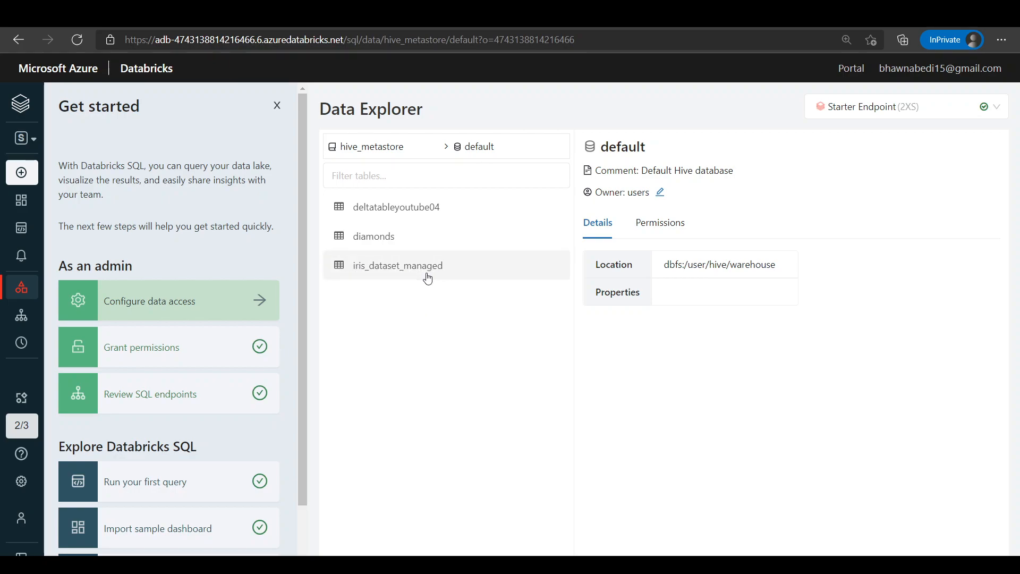
left_click(401, 276)
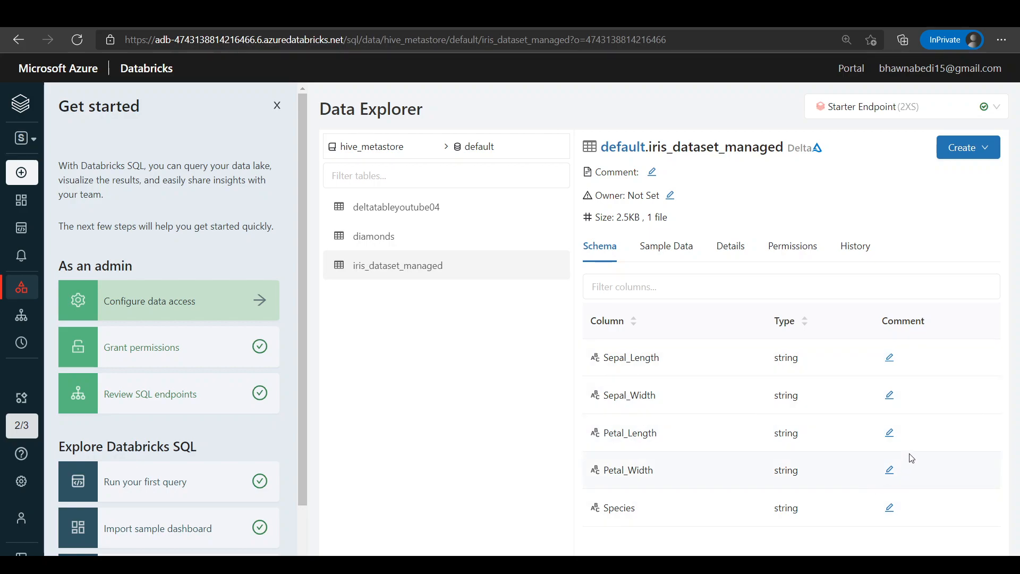
Open the table's sample data, close the Get started guide, and examine the location and type in the table details.
left_click(668, 252)
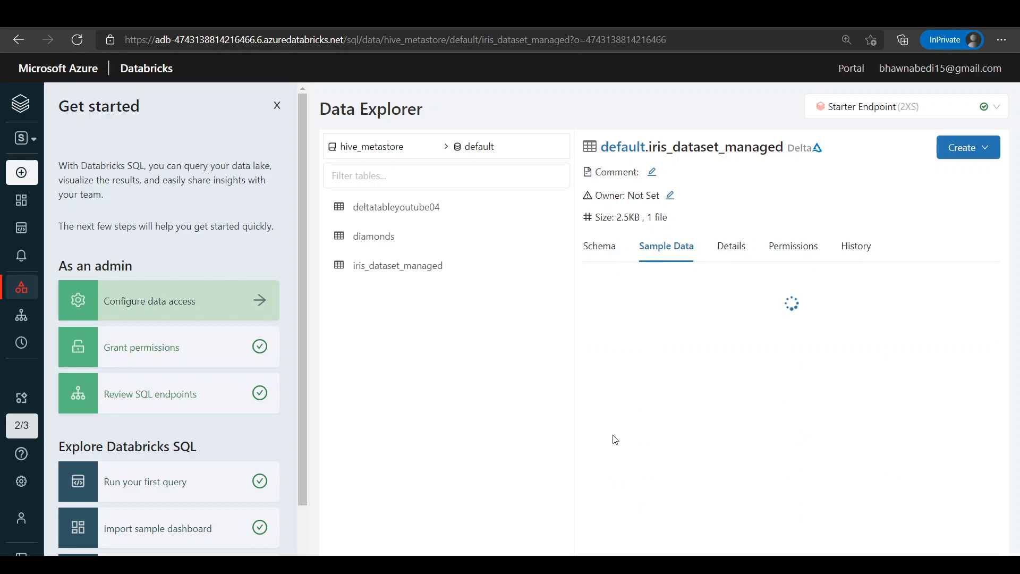
left_click(277, 110)
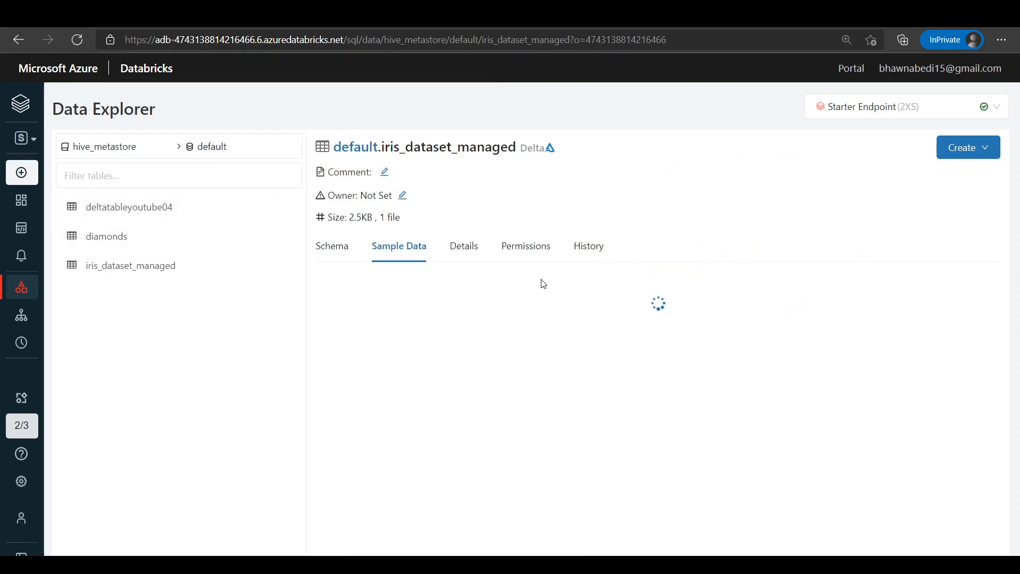
left_click(464, 247)
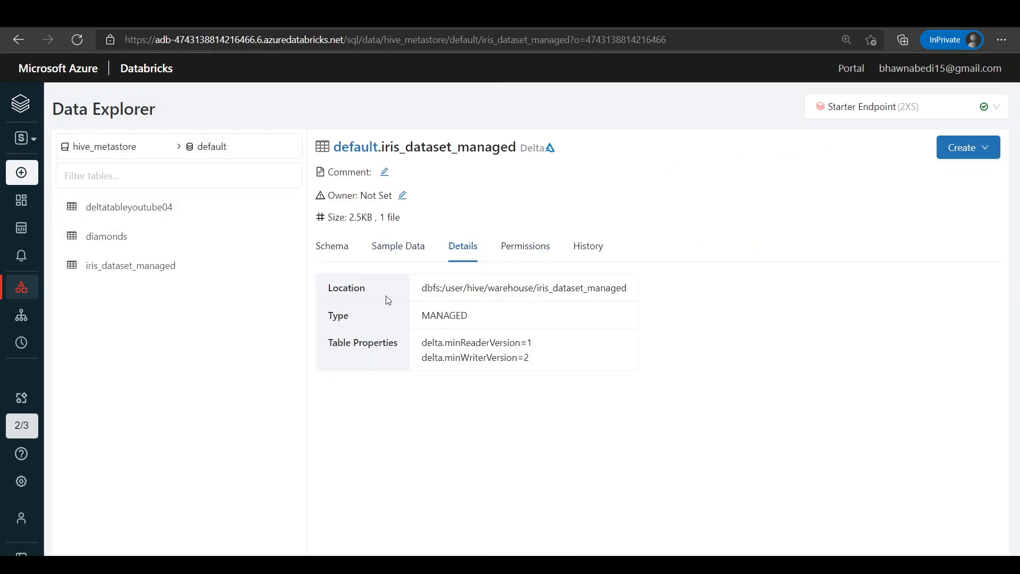
left_click_drag(424, 283, 637, 292)
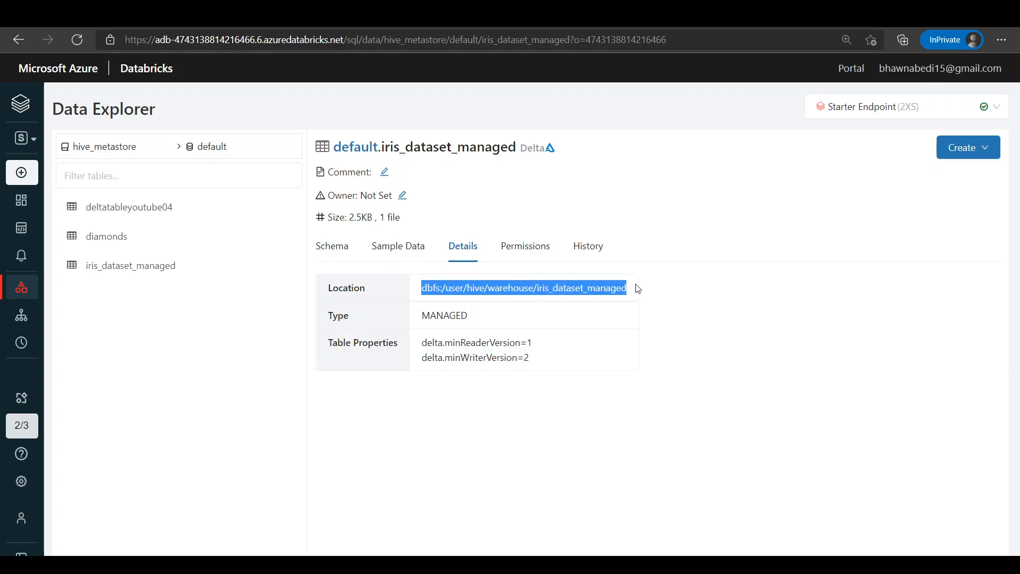
double_click(445, 321)
left_click(489, 328)
double_click(424, 321)
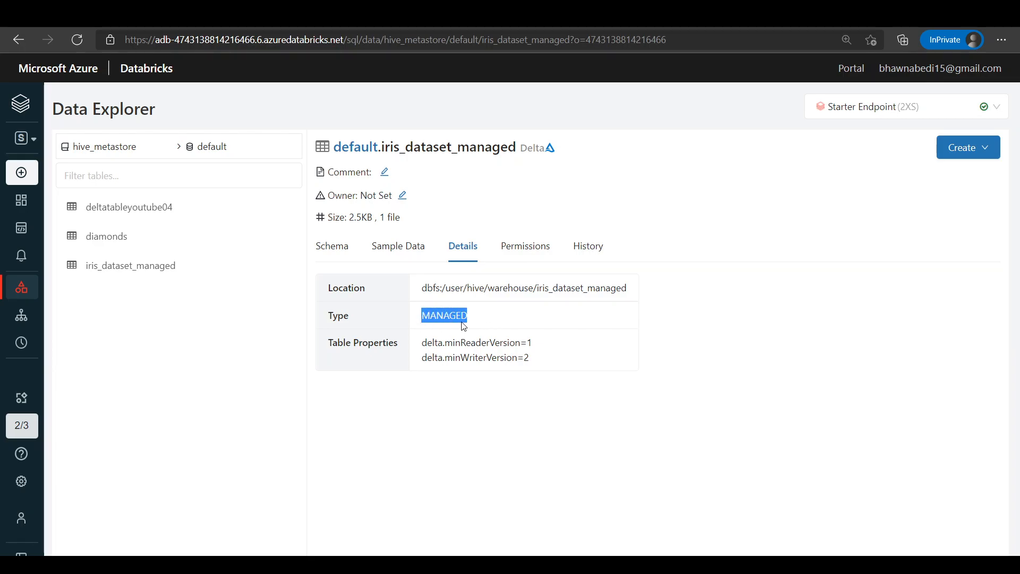
Examine the table's permissions and grant options, trying SELECT and READ_METADATA with All Users, and dismiss the grant without applying it.
left_click(523, 249)
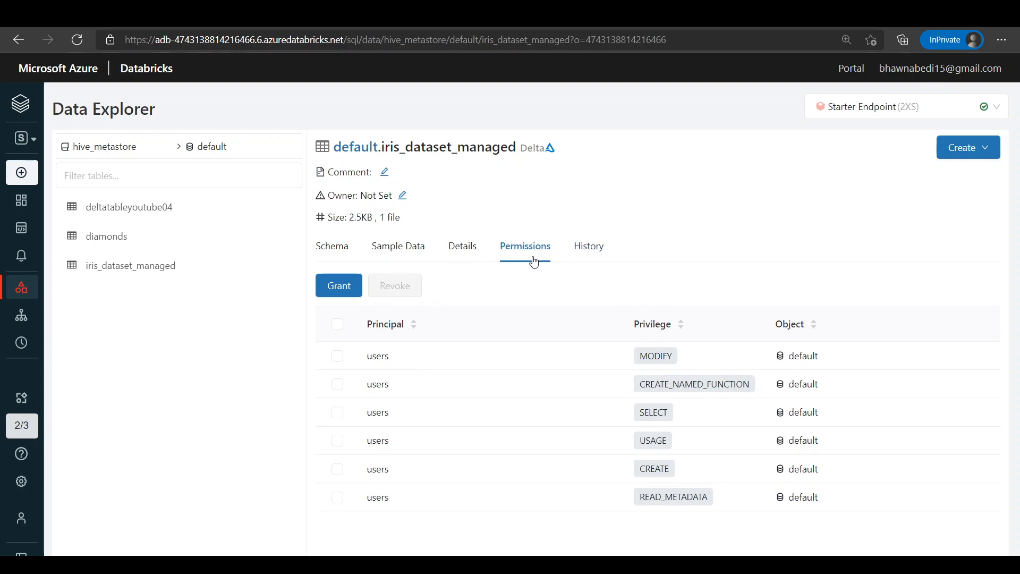
left_click(340, 290)
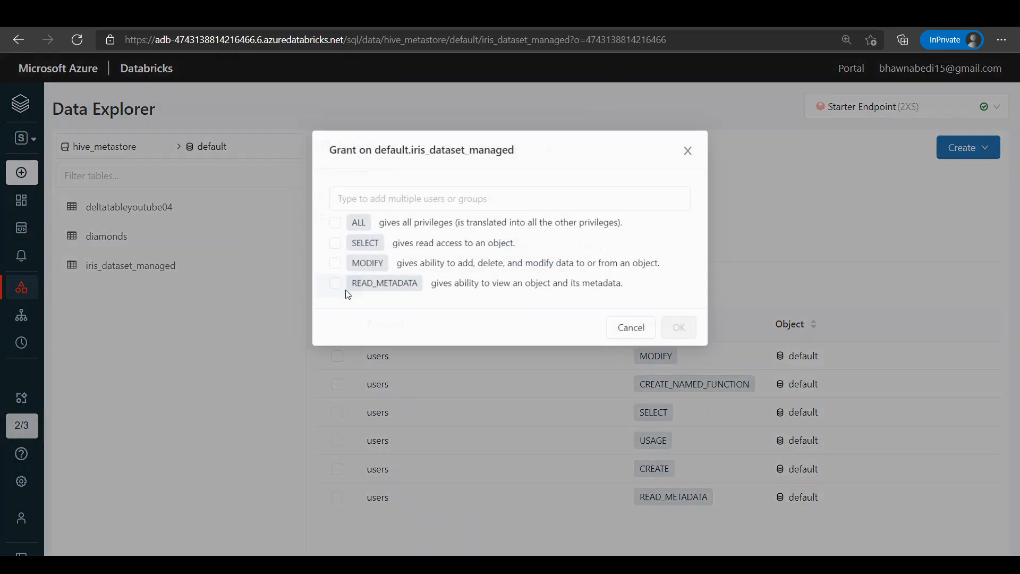
left_click(329, 222)
left_click(329, 264)
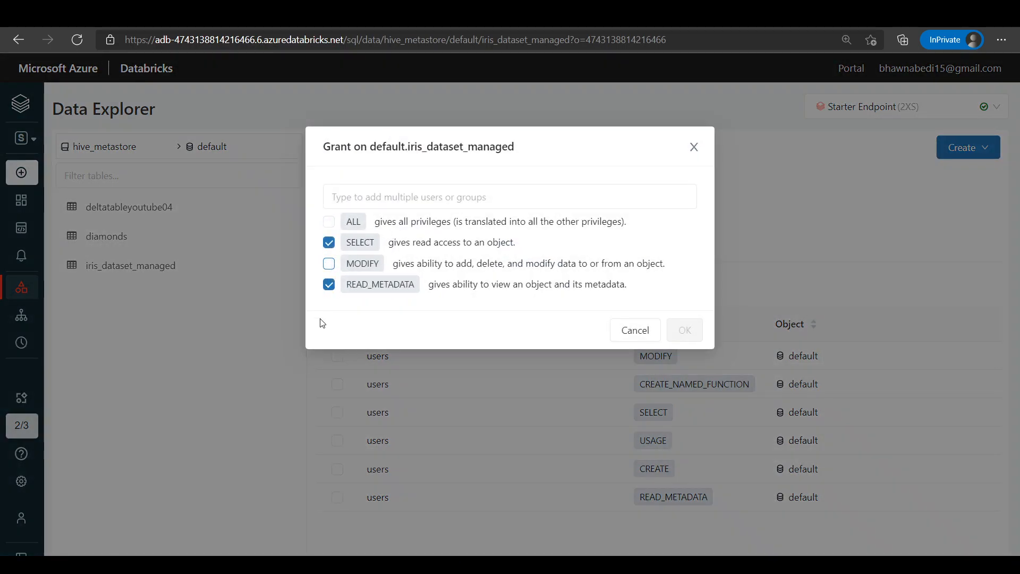
left_click(369, 198)
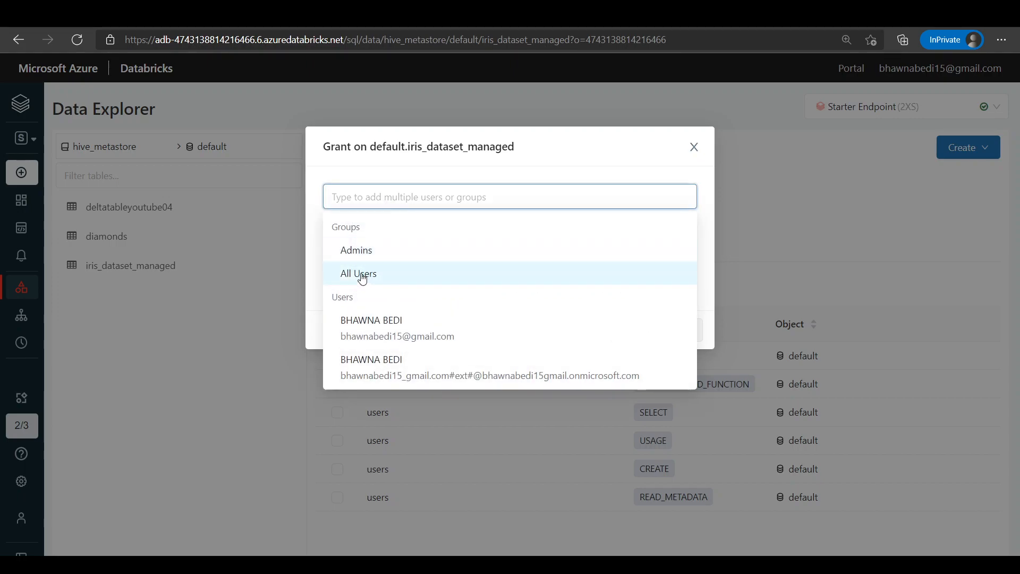
left_click(363, 276)
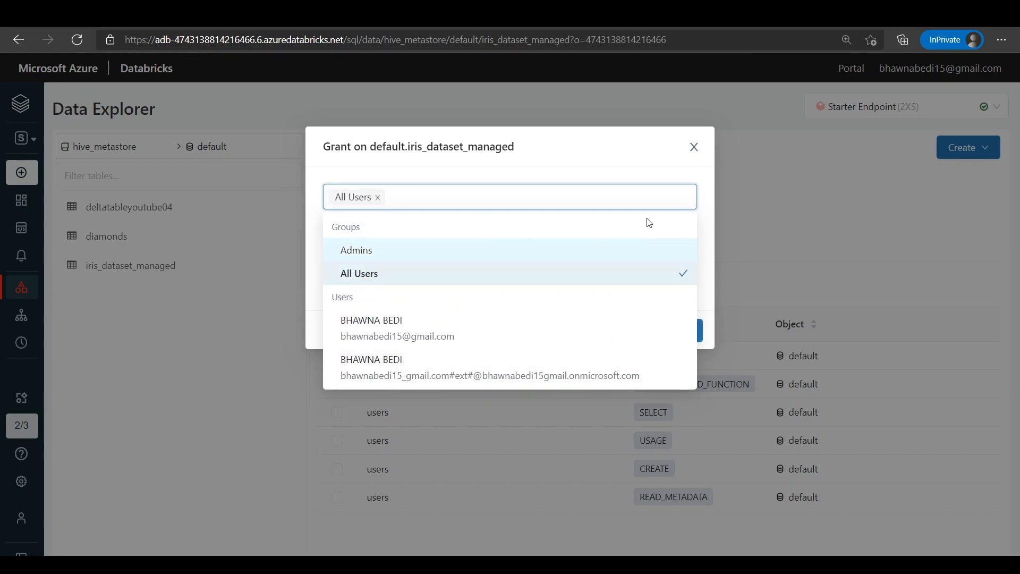
left_click(379, 197)
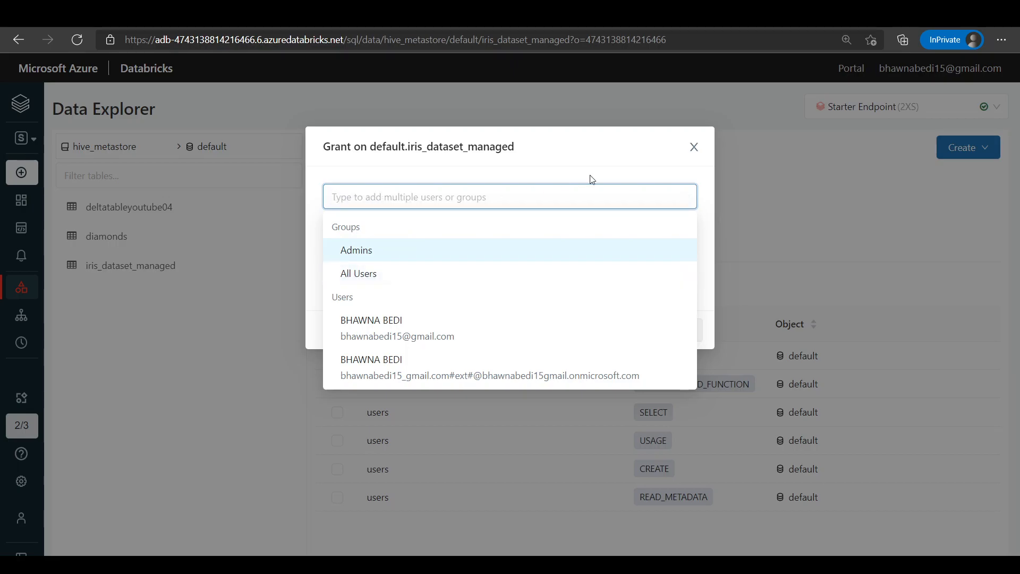
left_click(691, 148)
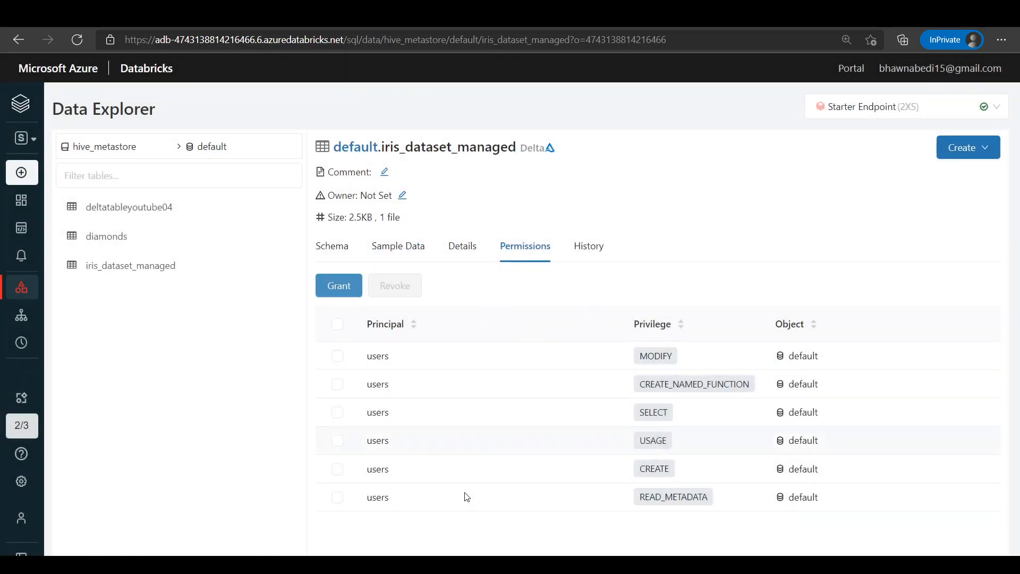
Review the version history of iris_dataset_managed, including its operation, notebook and cluster columns.
left_click(588, 249)
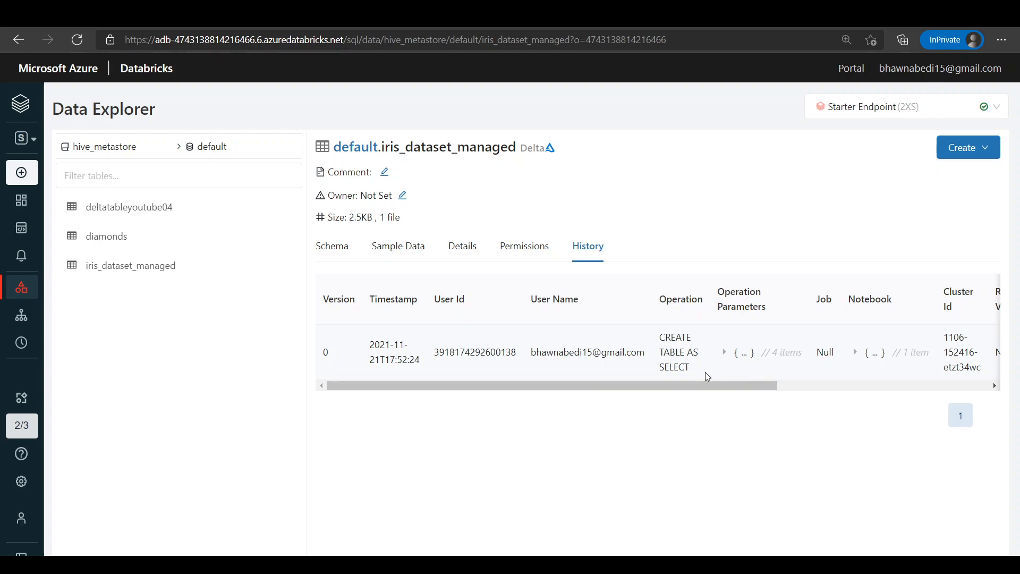
left_click_drag(704, 392, 742, 388)
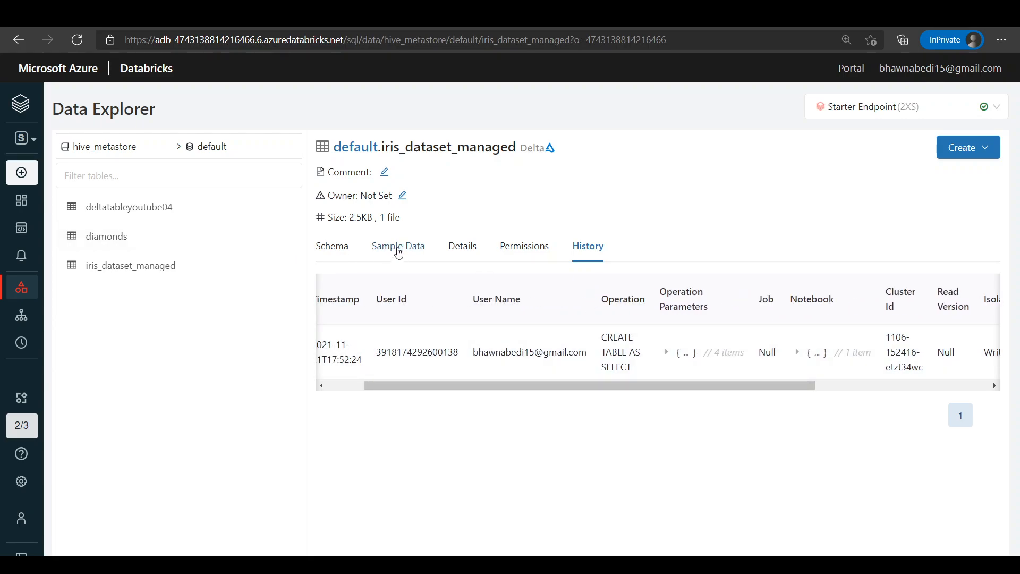
Examine the sample data rows of the iris_dataset_managed table.
left_click(399, 252)
scroll(920, 361, "down", 15)
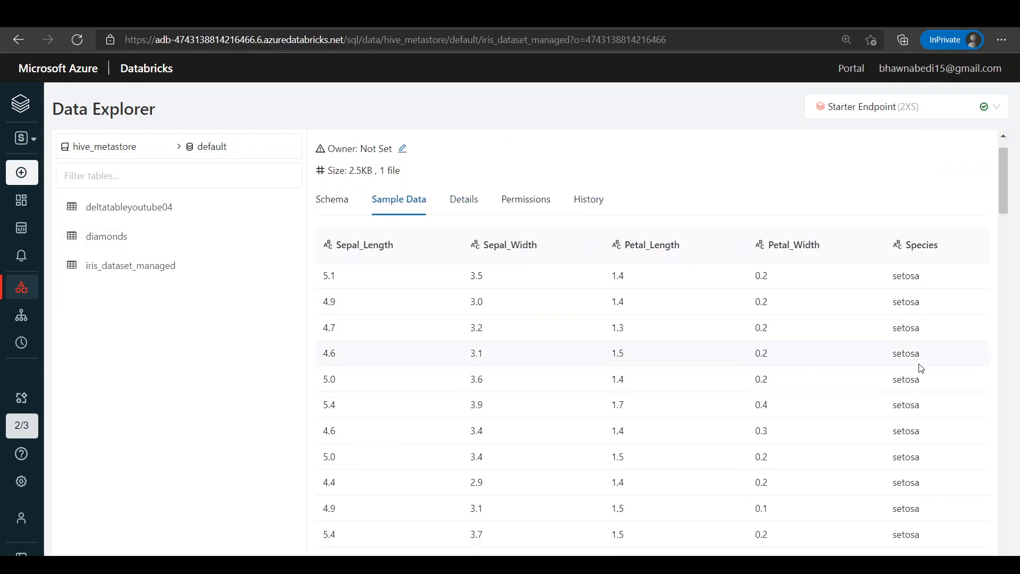
scroll(903, 460, "up", 15)
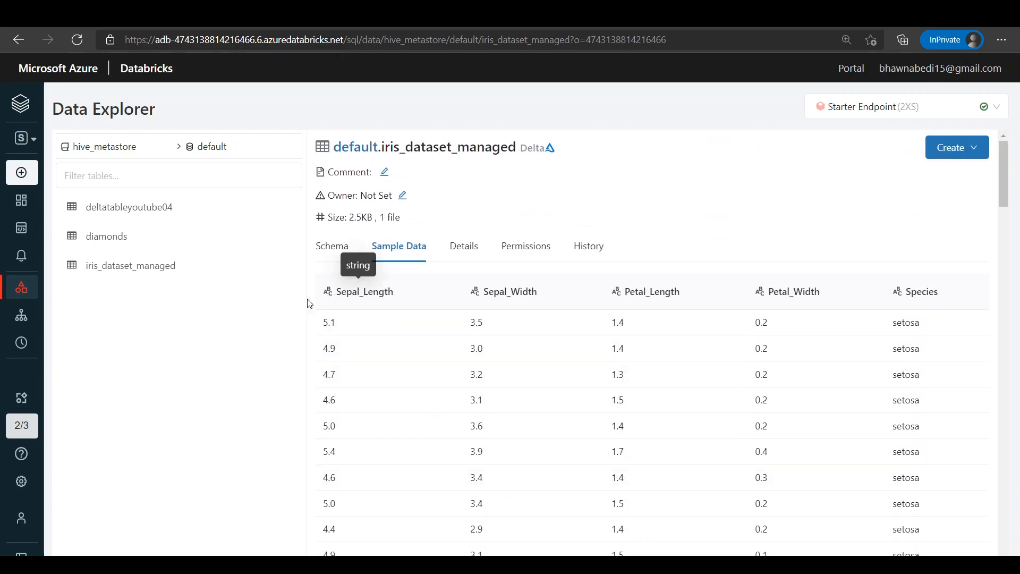
Create a new query, expand the columns of iris_dataset_managed and insert the table's name into the query editor.
left_click(31, 238)
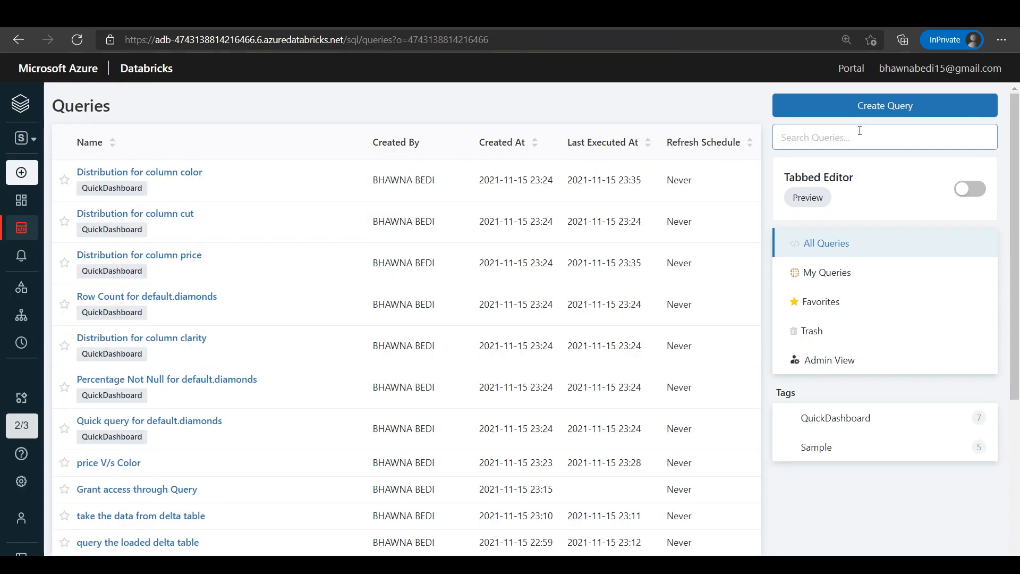
left_click(928, 109)
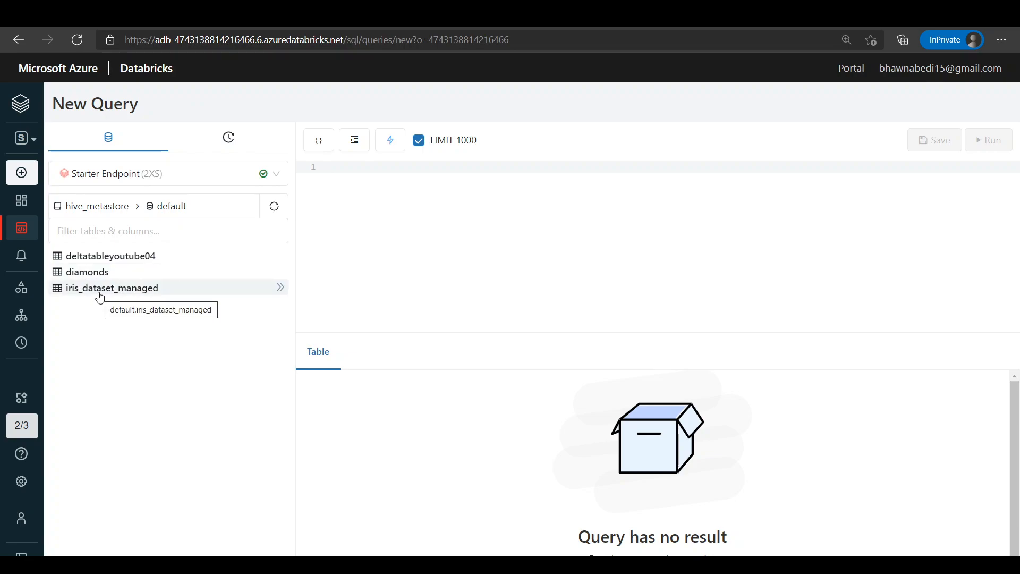
left_click(99, 295)
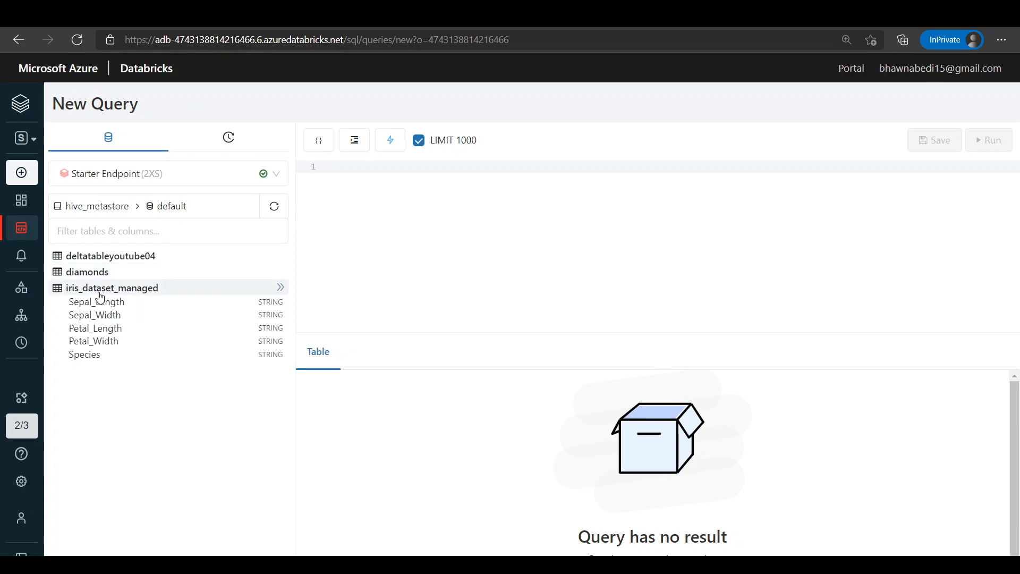
left_click(280, 289)
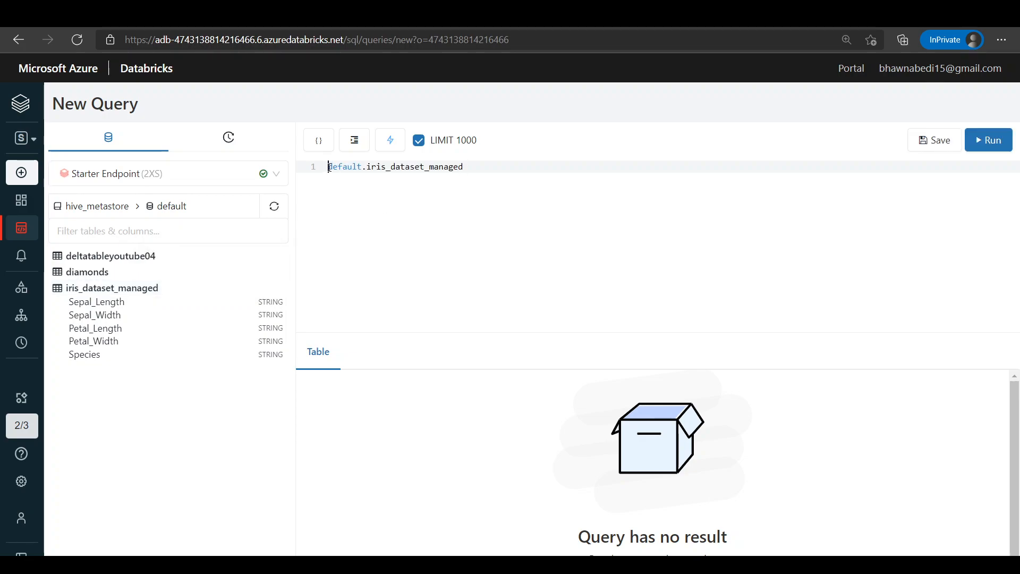
Complete the query as "select * from default.iris_dataset_managed", run it, enlarge the results area and save the query.
type("select * from")
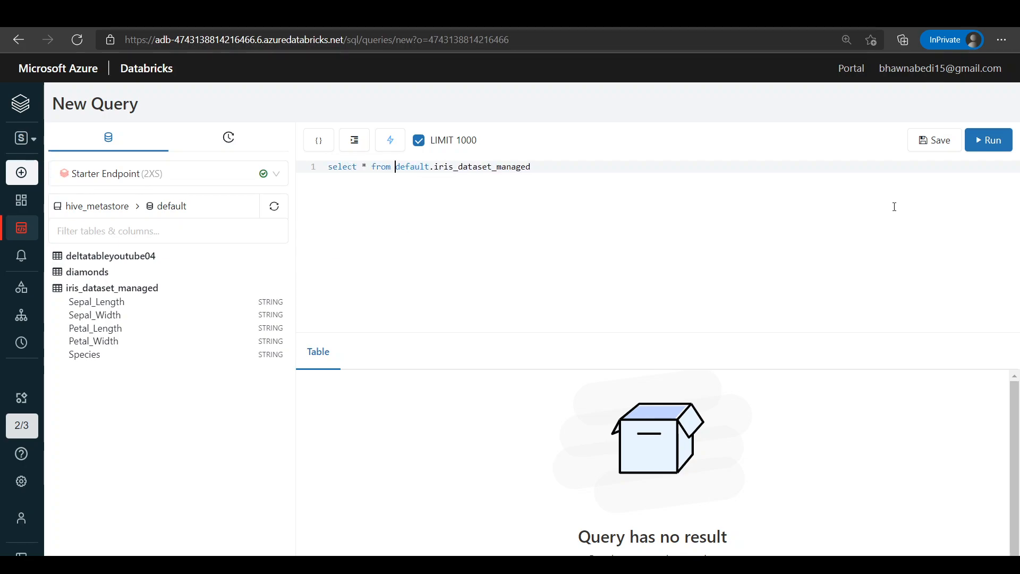
left_click(989, 141)
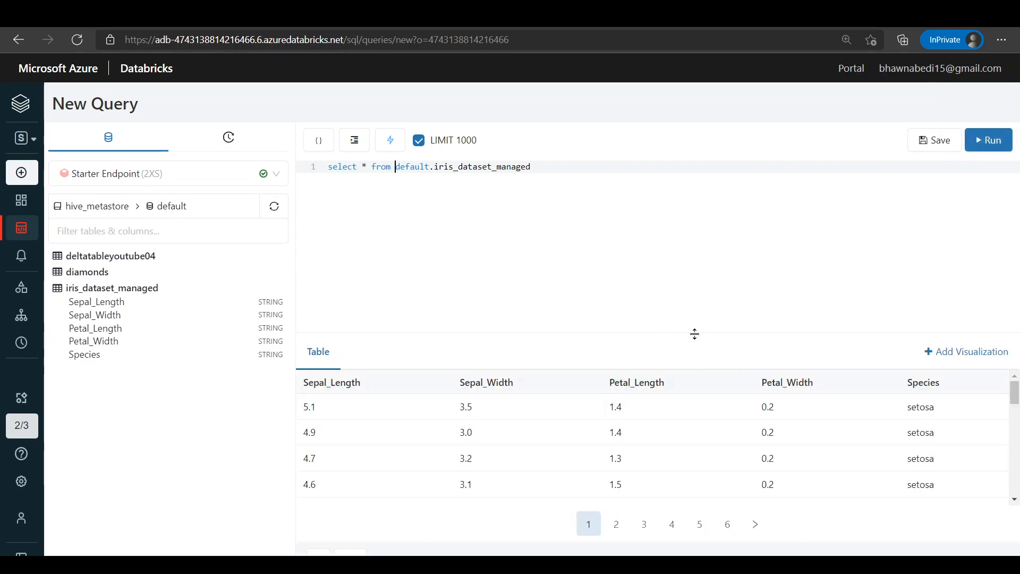
left_click_drag(672, 333, 724, 225)
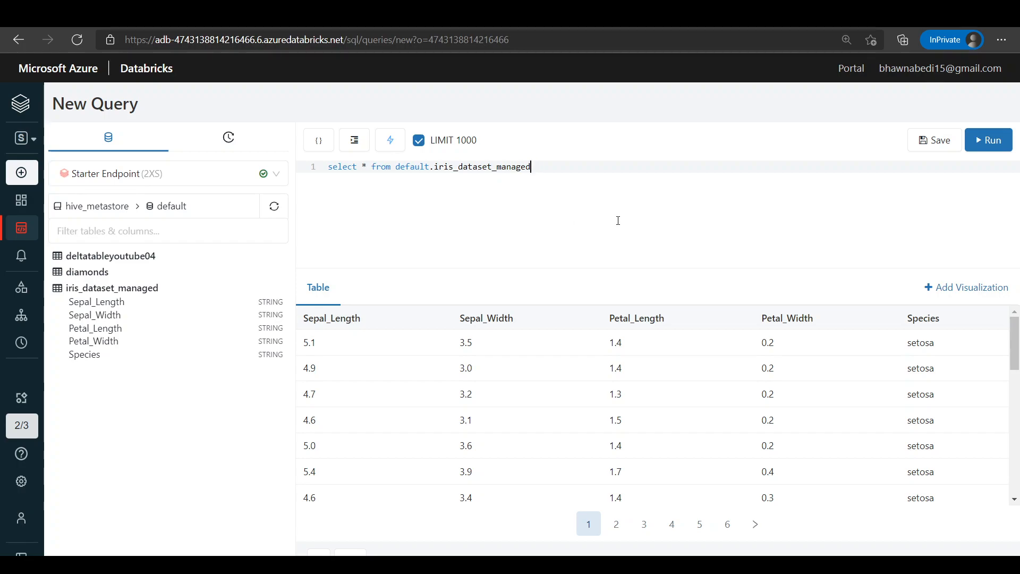
left_click(936, 150)
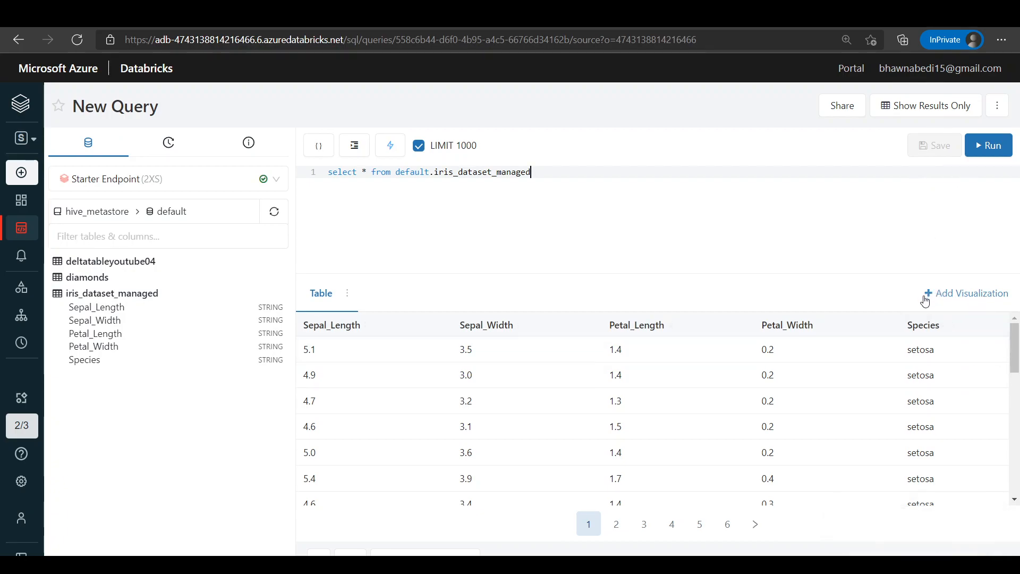
Add a Bar visualization to the query results with Petal_Width as the X column.
left_click(966, 297)
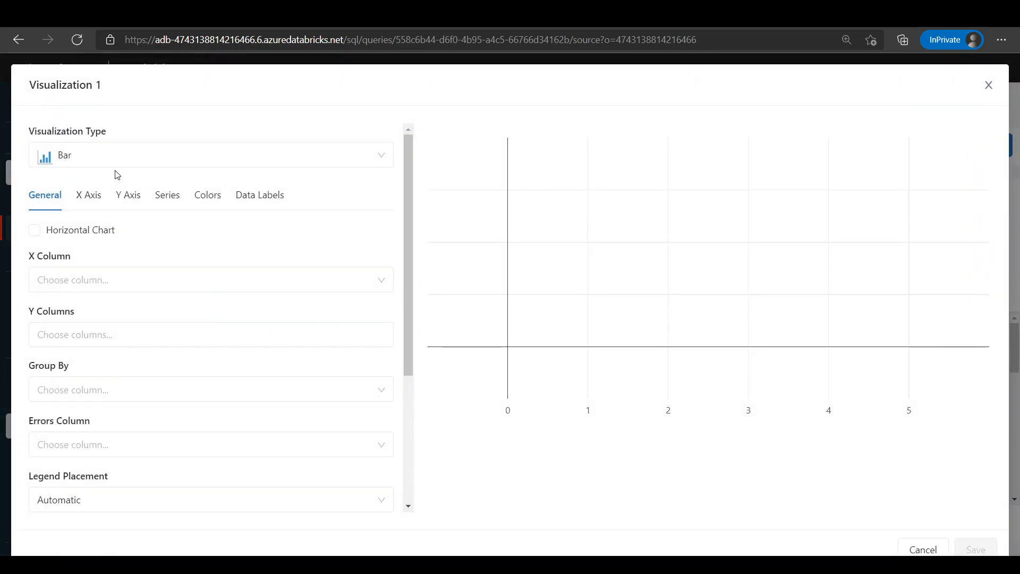
left_click(125, 150)
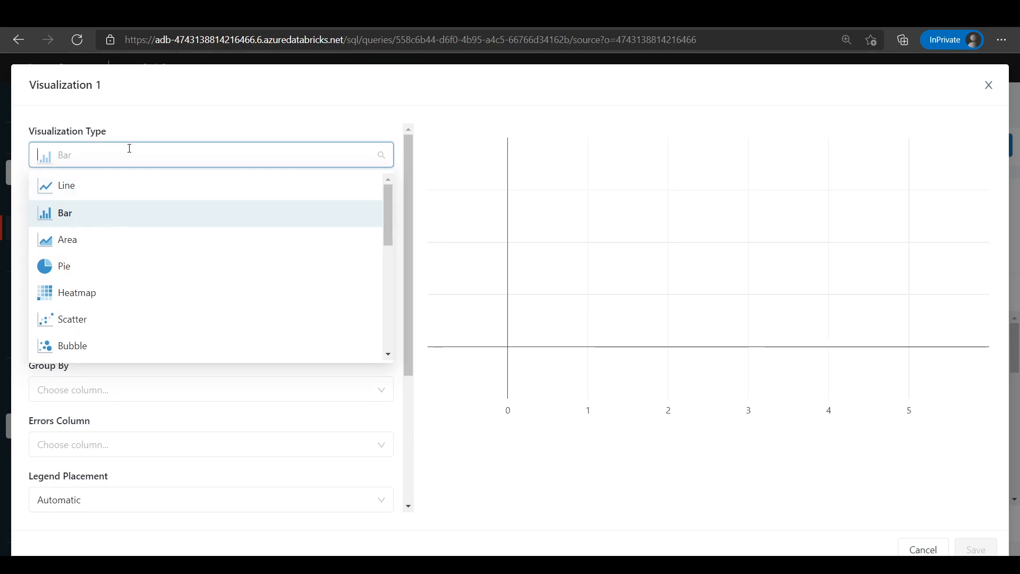
left_click(112, 215)
left_click(143, 275)
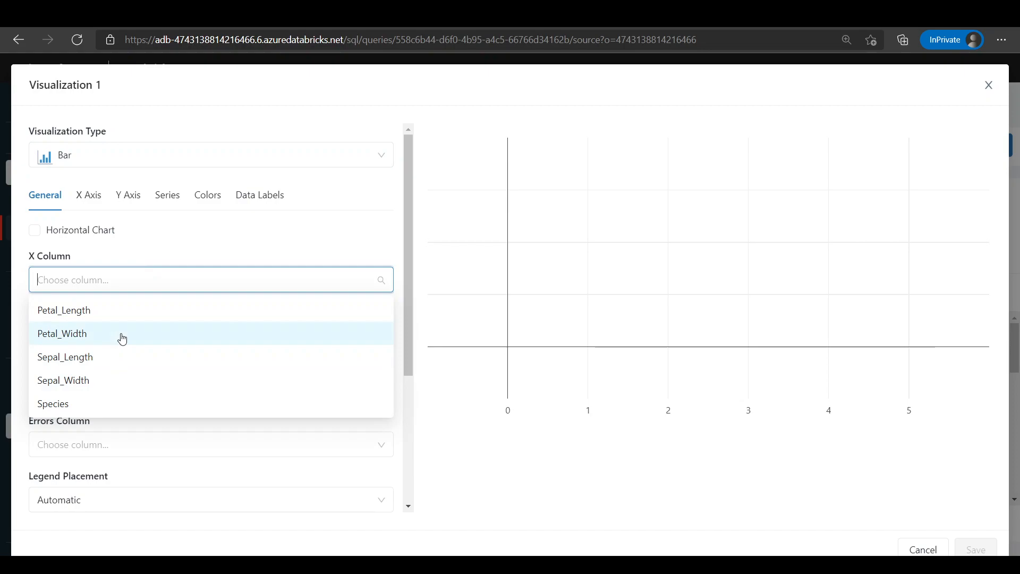
left_click(122, 338)
Choose Species as the bar chart's Y column and group the chart by Species.
left_click(114, 334)
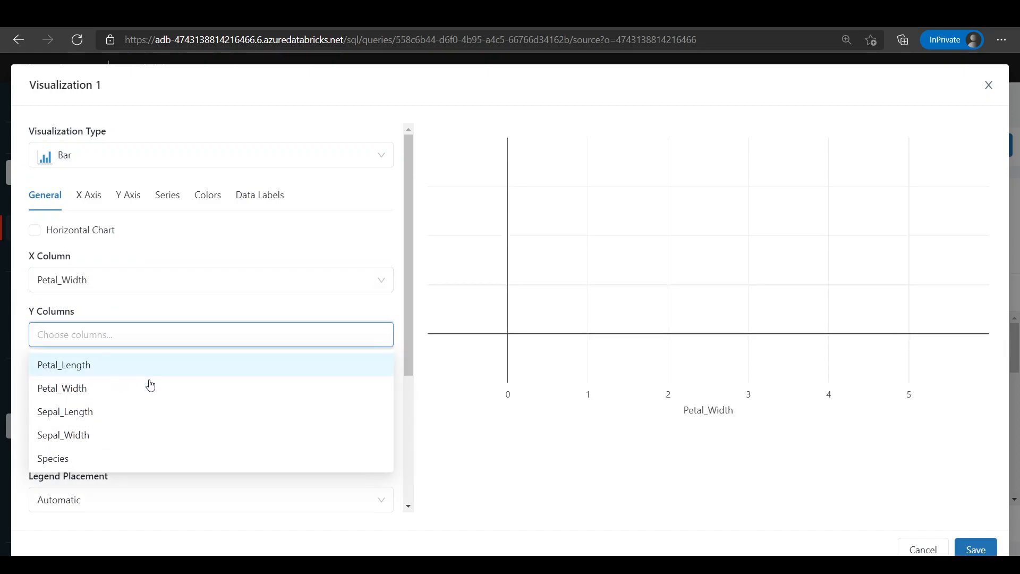
left_click(84, 469)
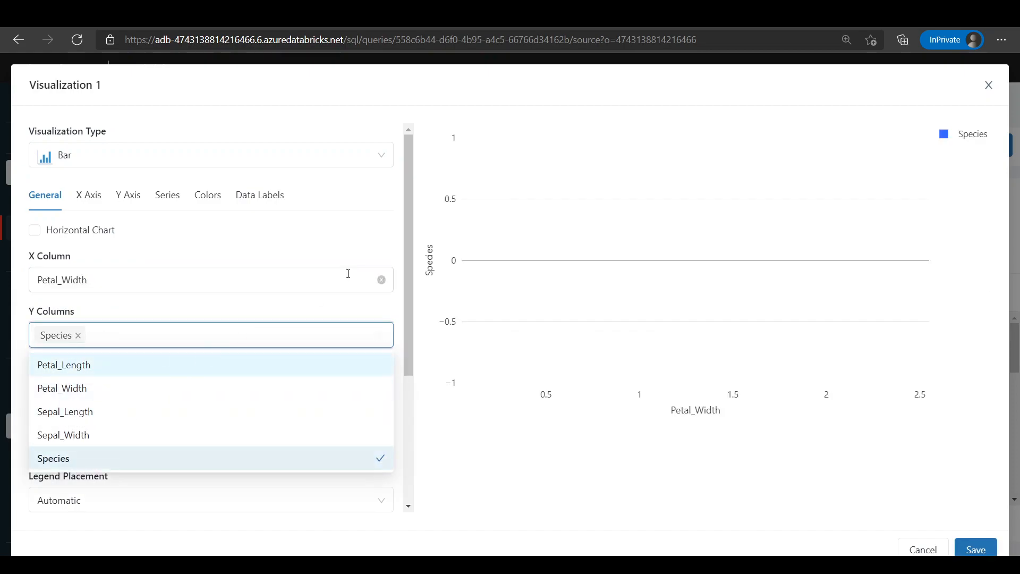
left_click(300, 306)
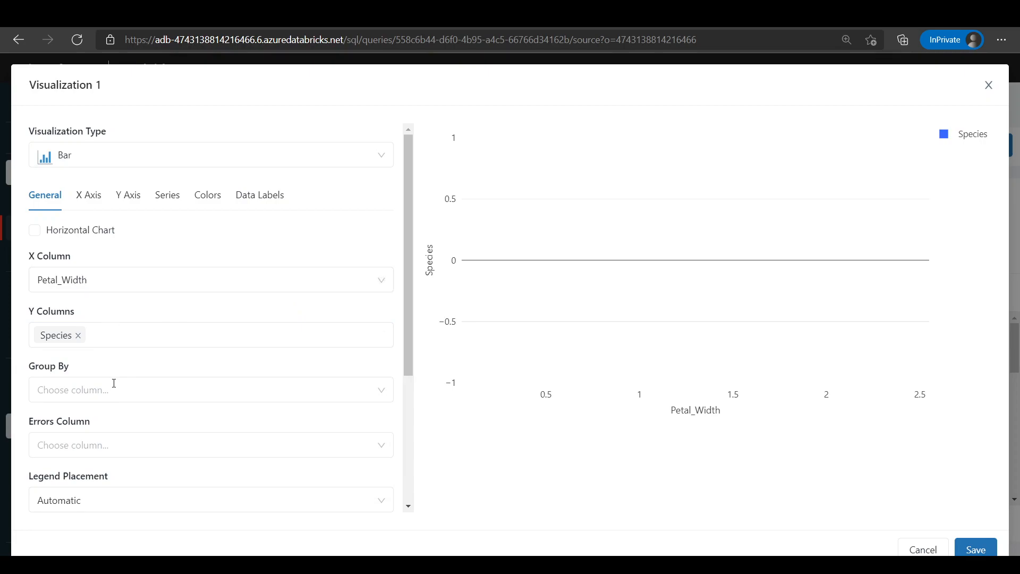
left_click(126, 399)
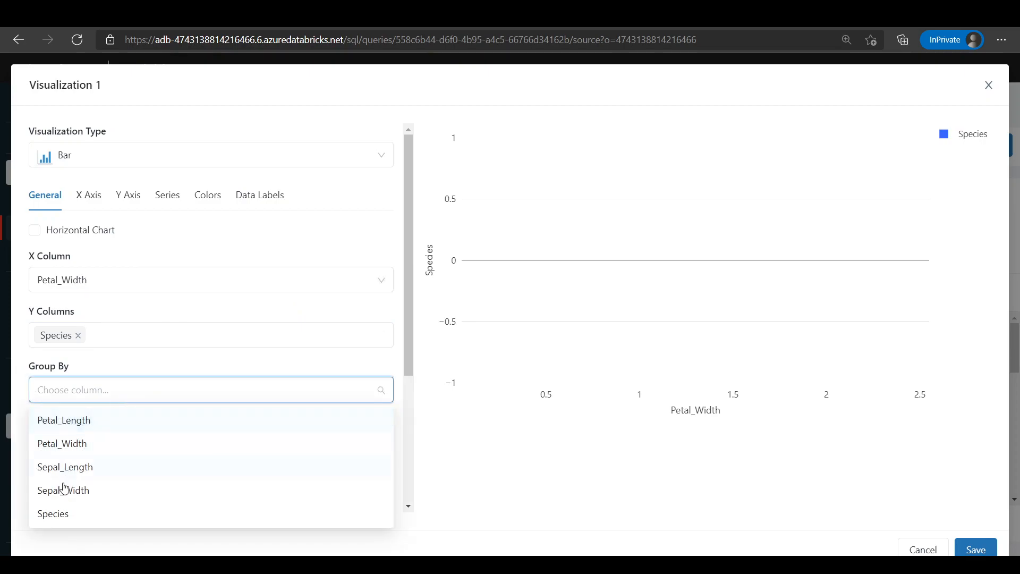
left_click(59, 513)
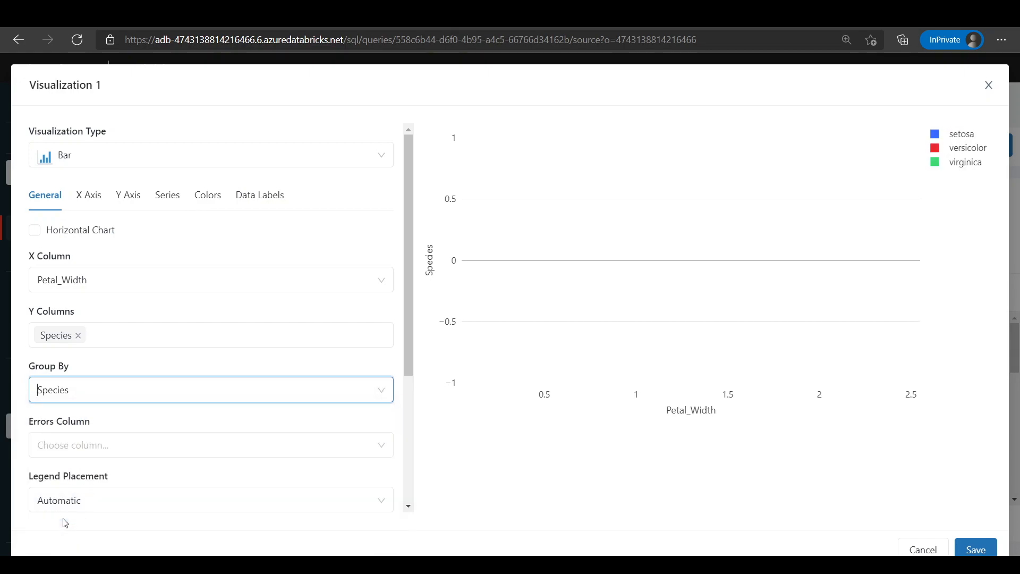
Add Petal_Width and Sepal_Length to the bar chart's Y columns.
left_click(83, 501)
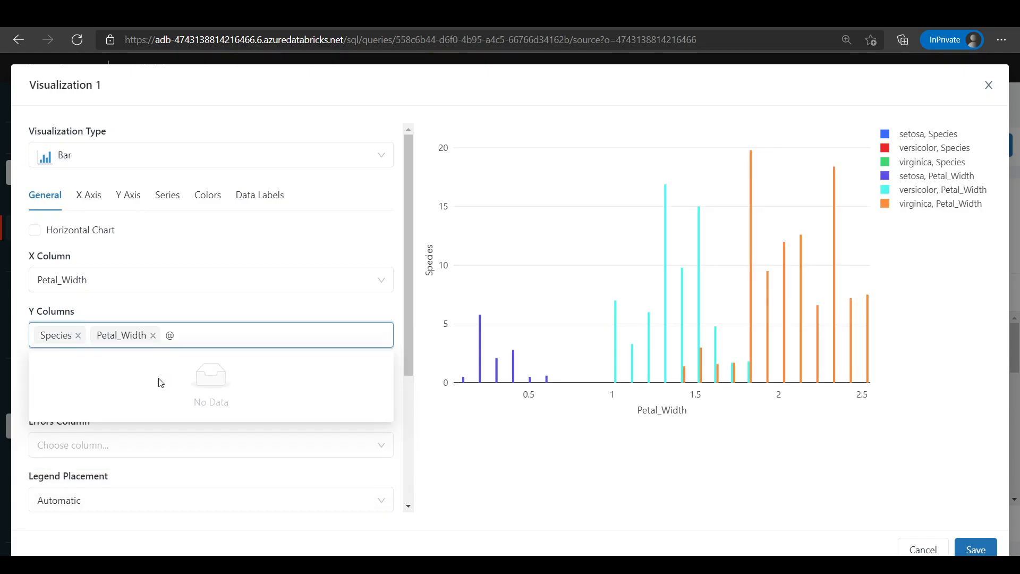
key("BackSpace")
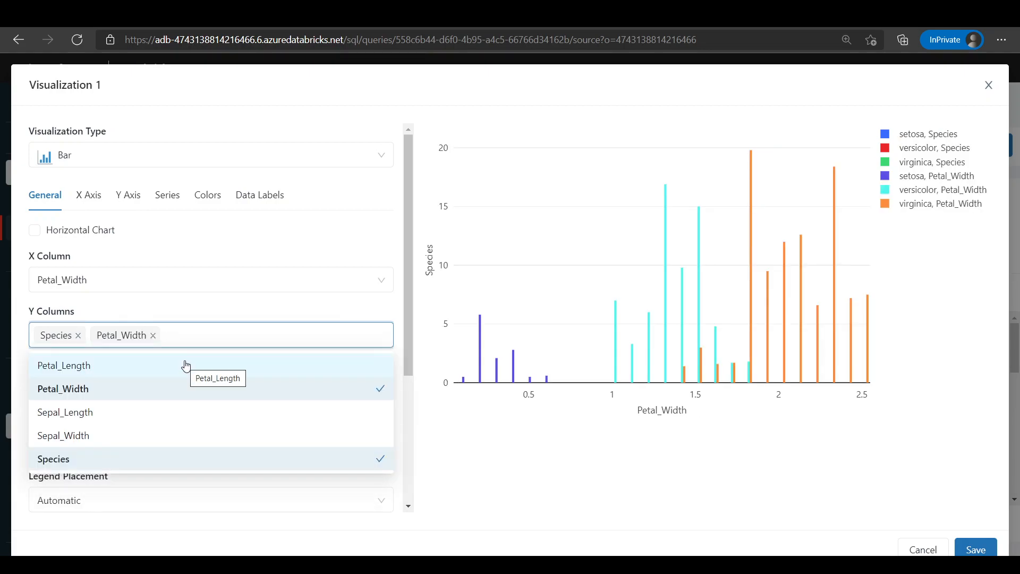
left_click(126, 420)
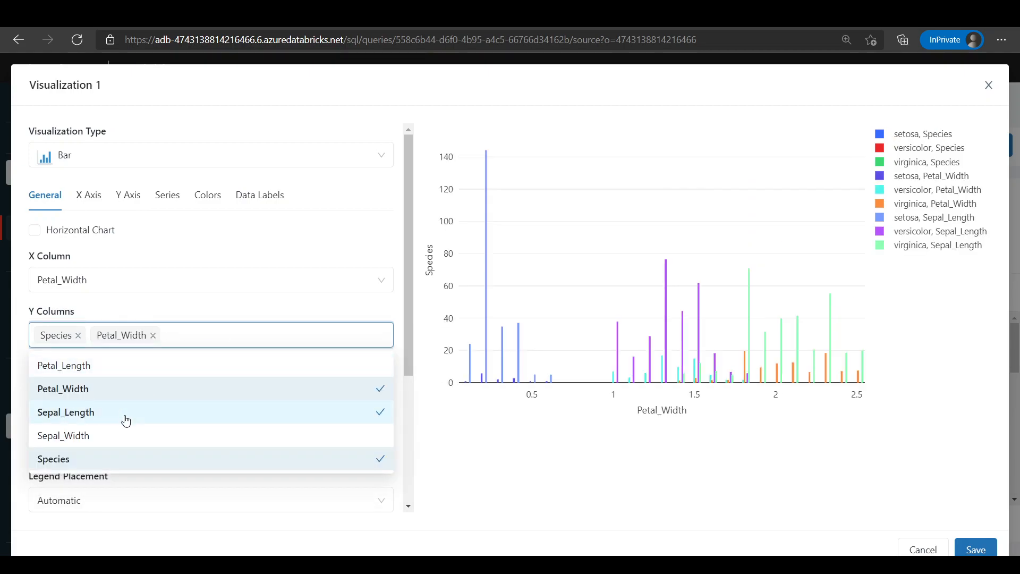
left_click(512, 428)
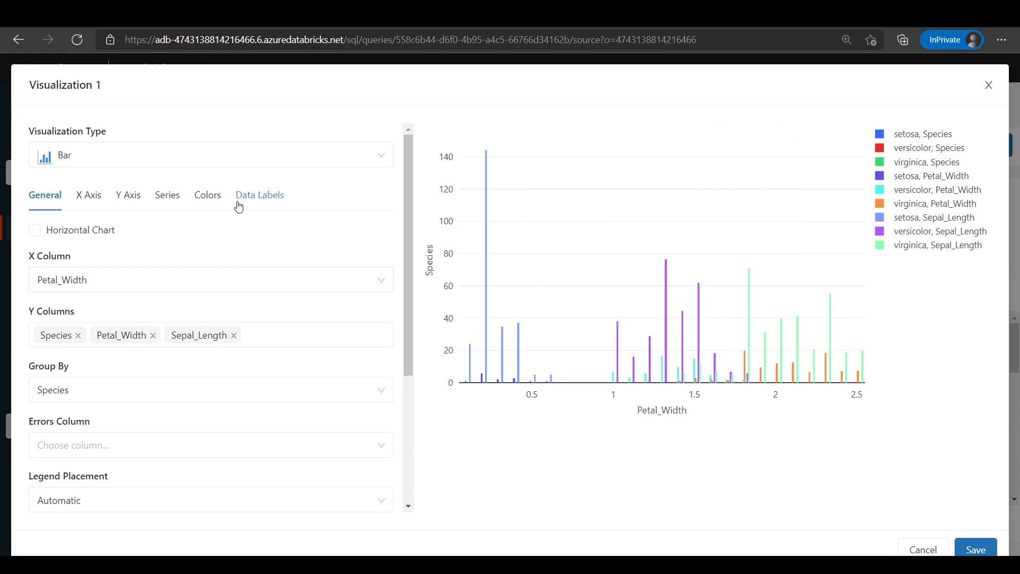
Review the bar chart's color, data label and series settings, and save the visualization.
left_click(201, 205)
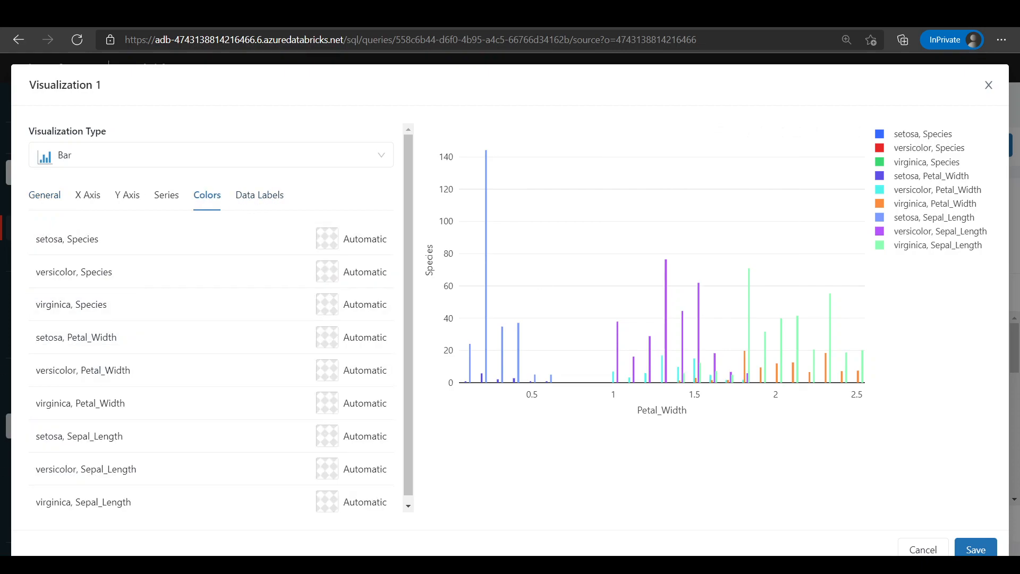
left_click(260, 204)
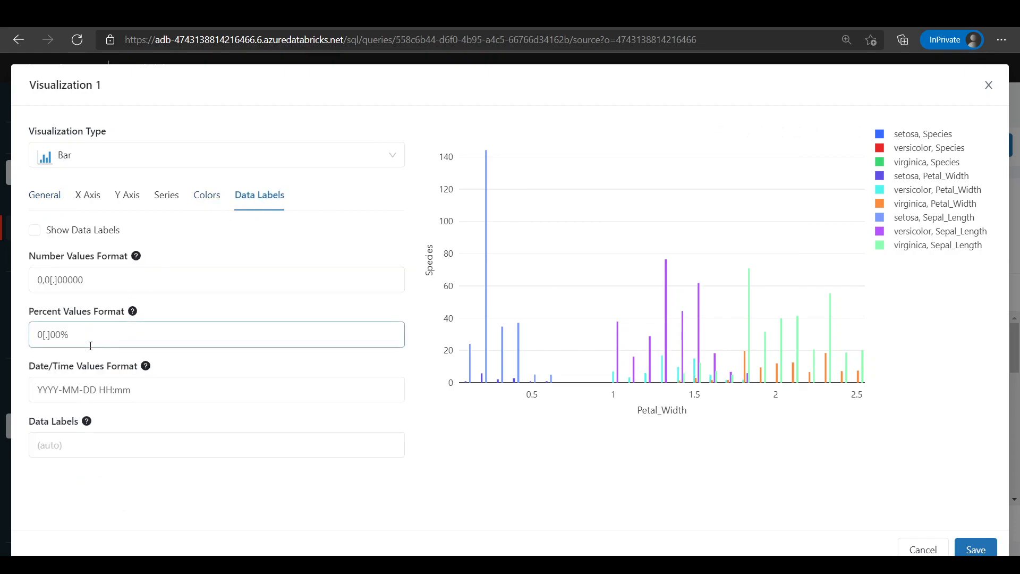
left_click(169, 206)
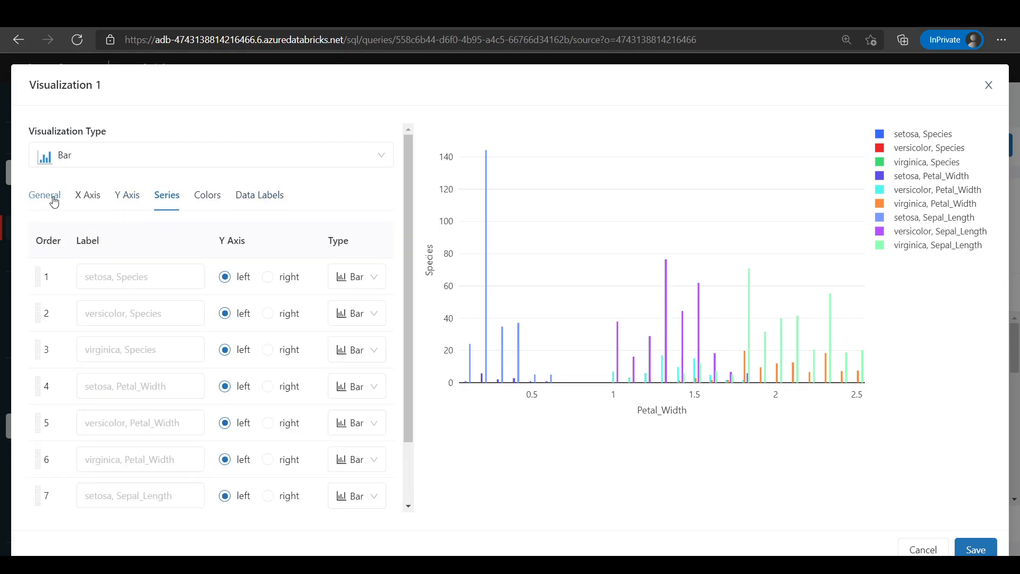
left_click(54, 201)
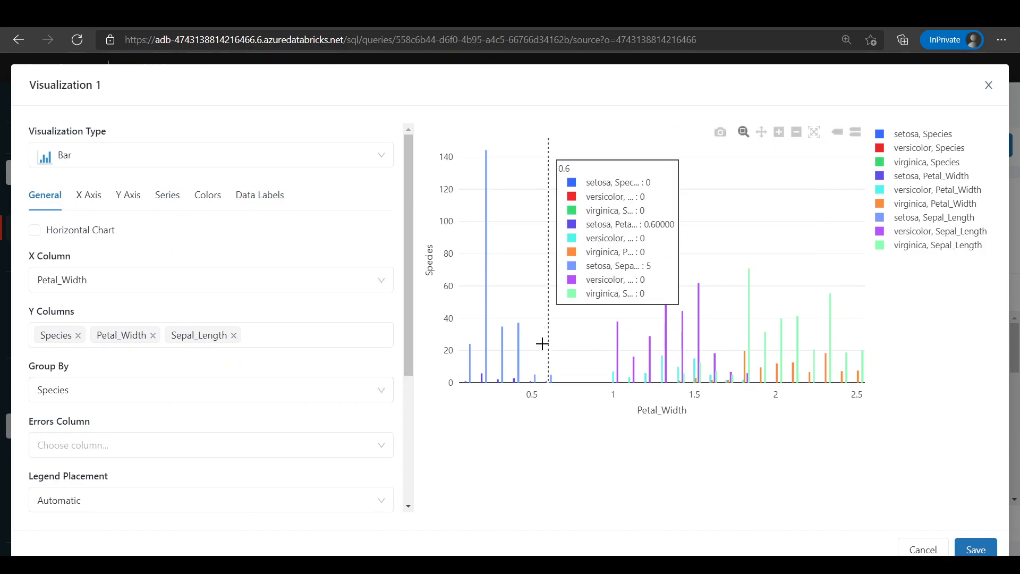
left_click(976, 548)
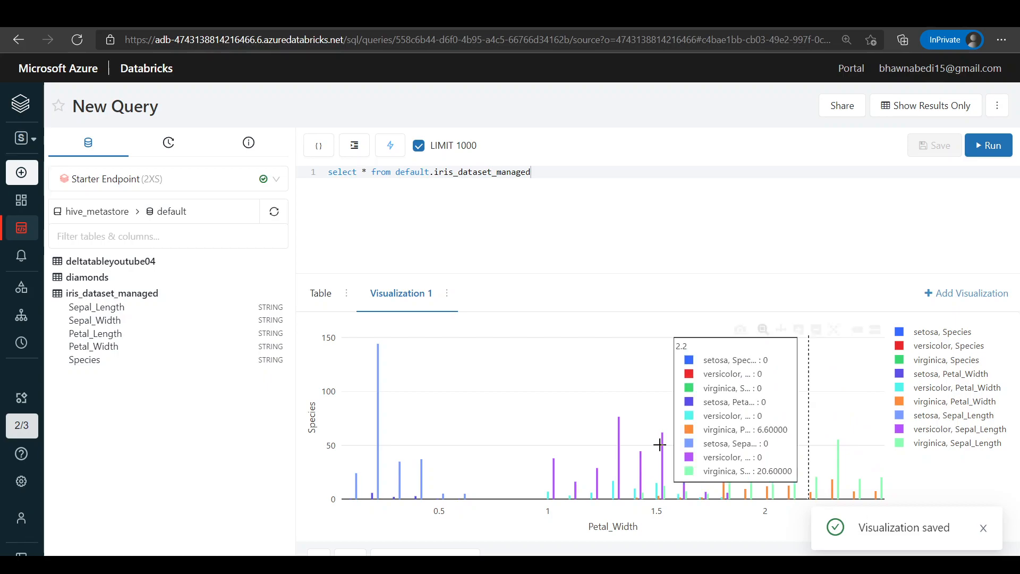
Add a second visualization of type Pie with Sepal_Width as the X column.
mouse_move(11, 285)
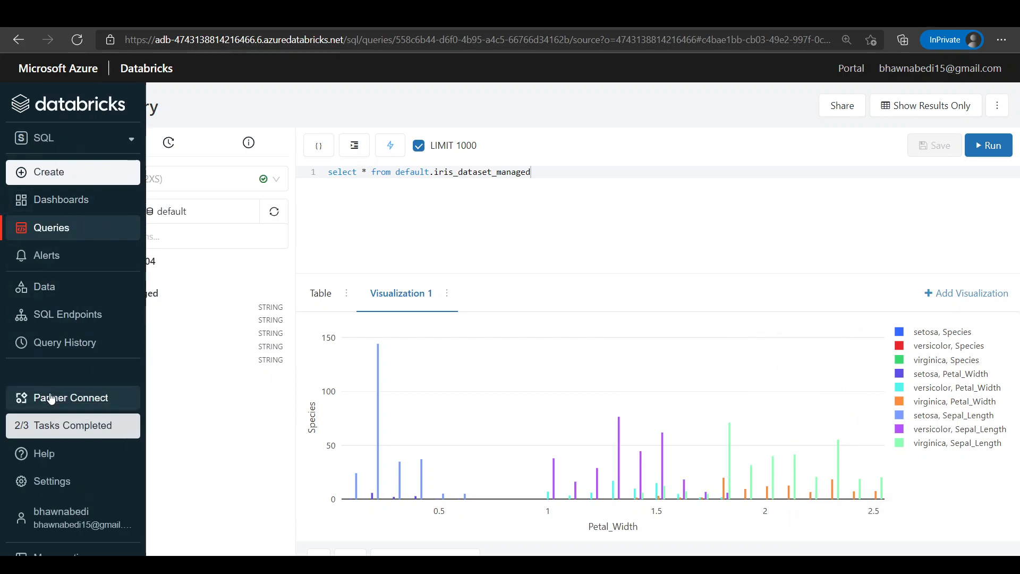
left_click(984, 293)
left_click(144, 158)
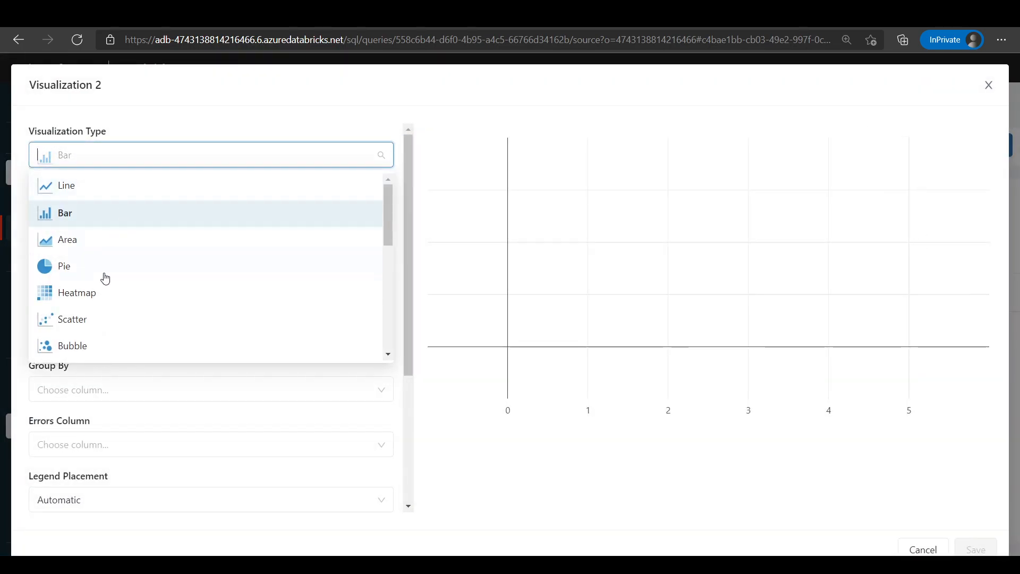
left_click(111, 276)
left_click(103, 259)
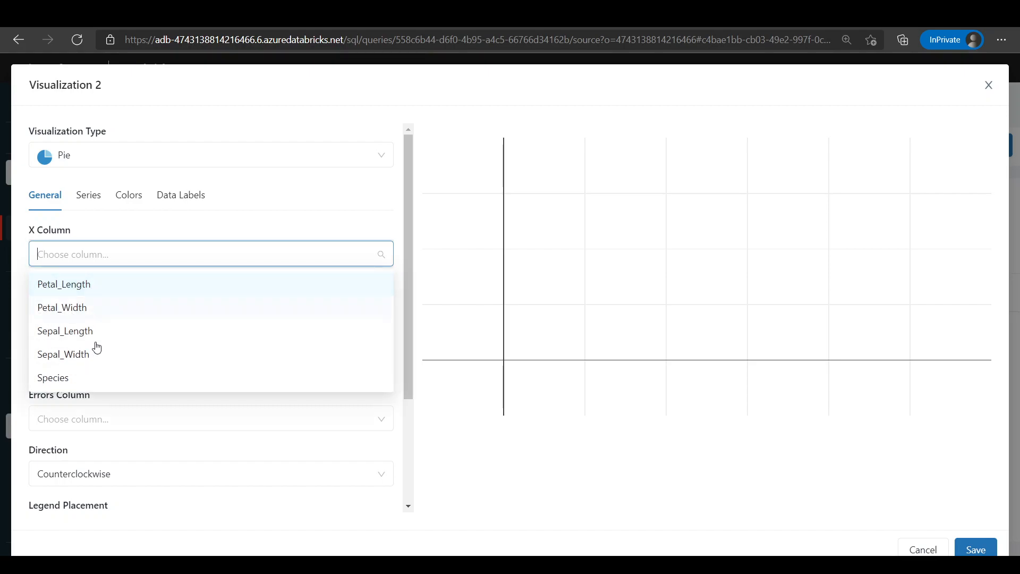
left_click(82, 354)
Set the pie chart's Y column to Sepal_Length and group it by Species.
left_click(138, 312)
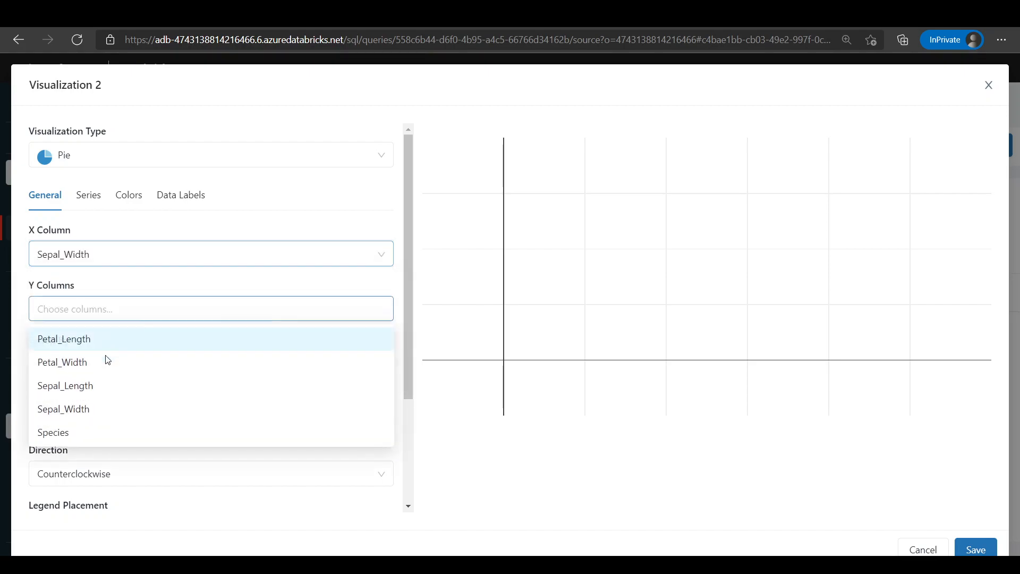
left_click(65, 435)
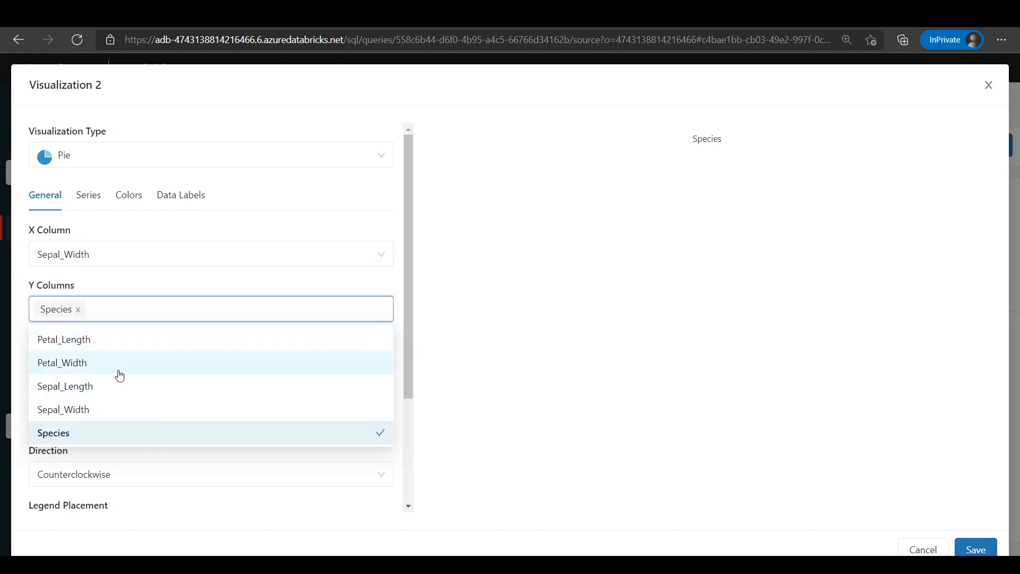
type("@")
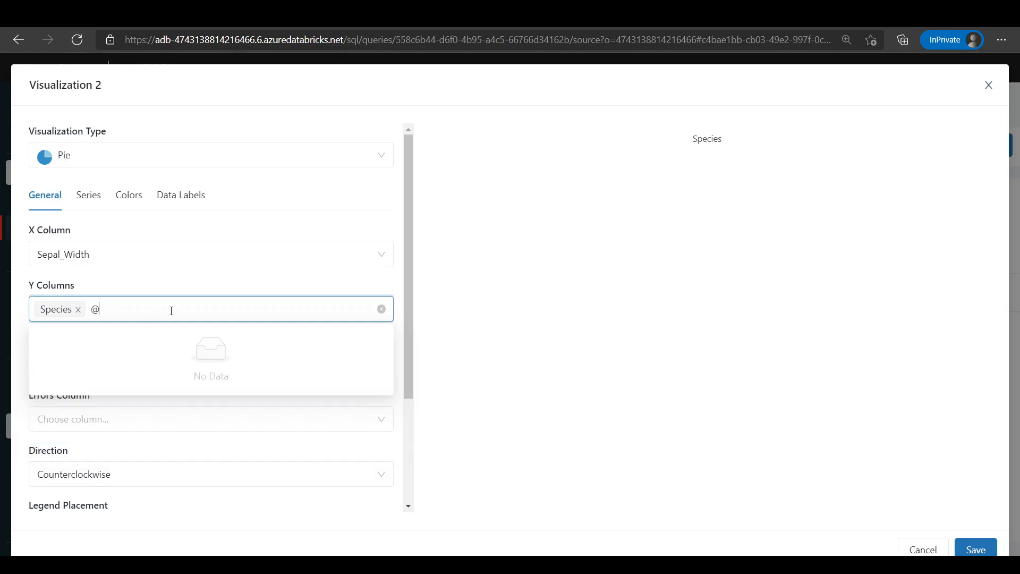
key("BackSpace")
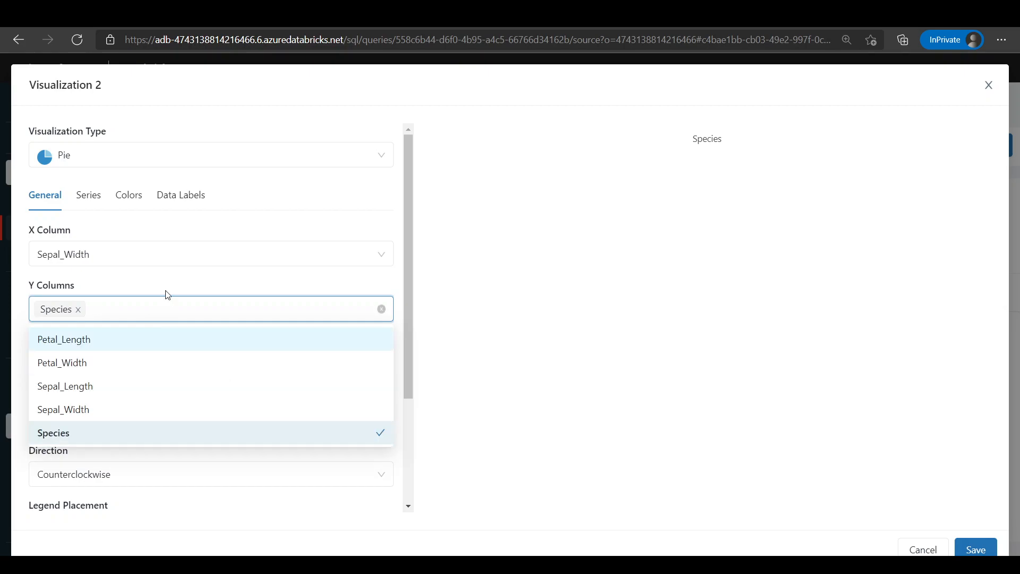
left_click(167, 294)
left_click(130, 363)
left_click(100, 497)
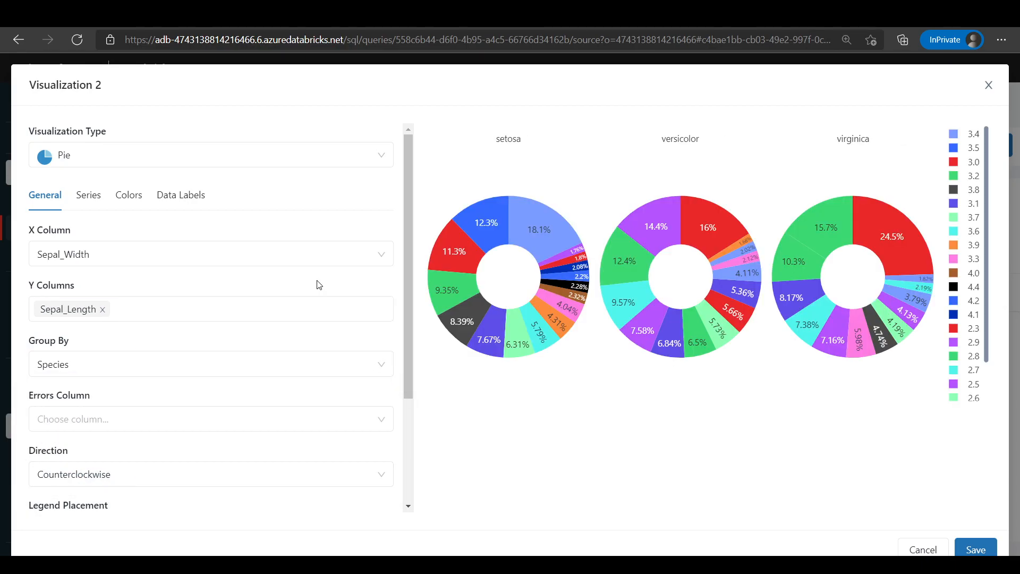
Review the pie chart's direction, legend and missing-value settings, and save the visualization.
scroll(292, 392, "down", 3)
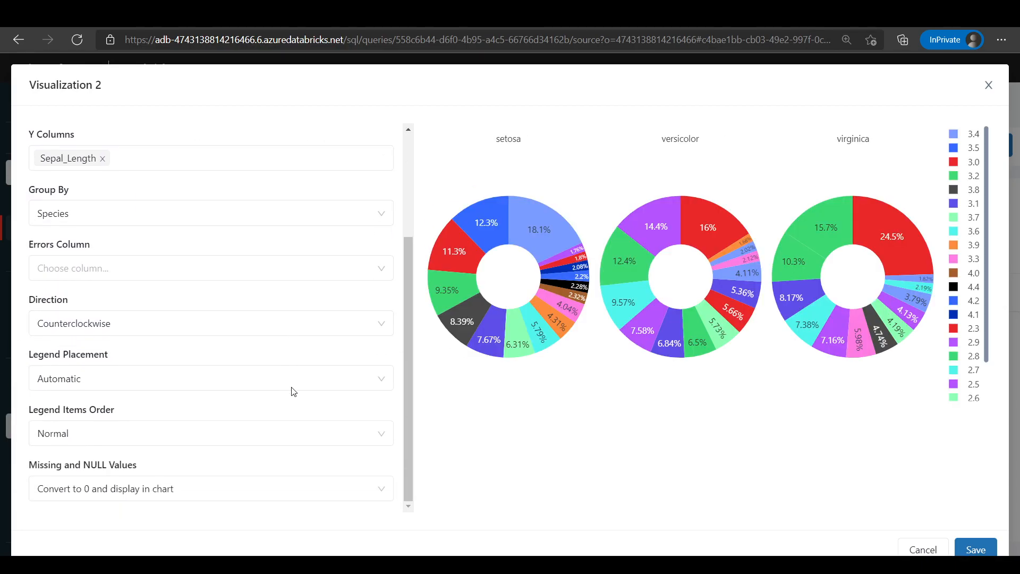
scroll(194, 469, "up", 3)
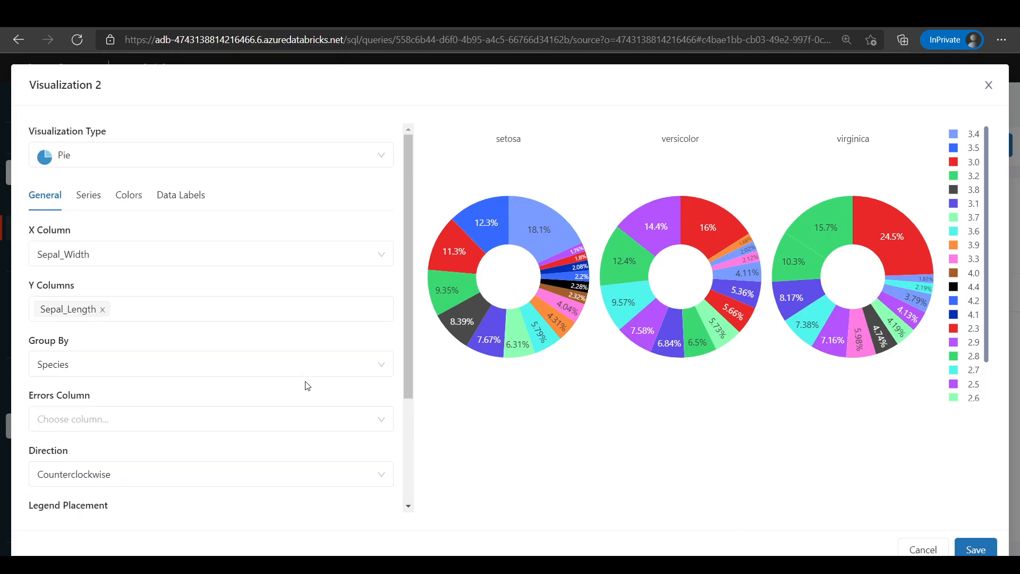
left_click(976, 549)
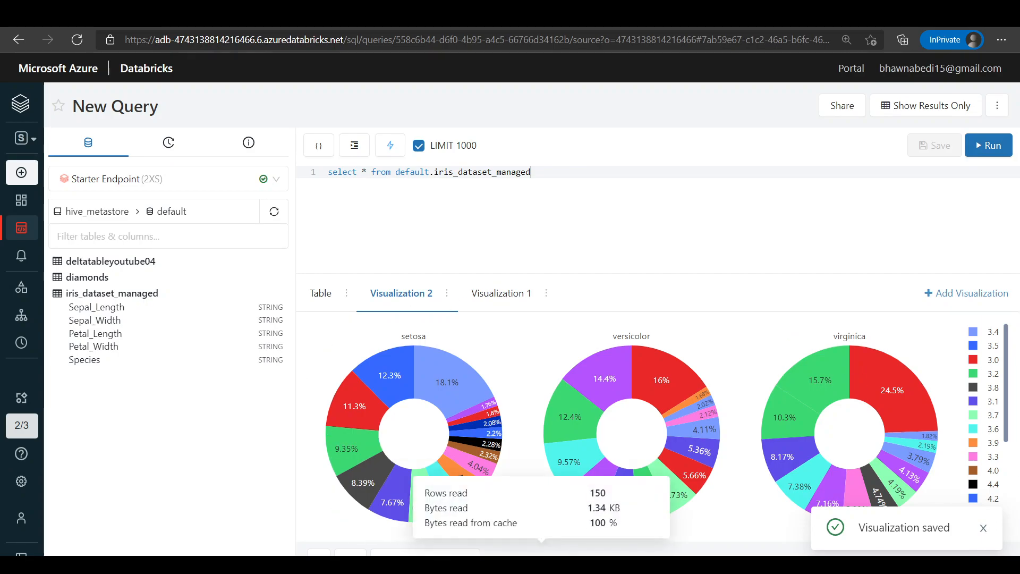
Compare the results of Visualization 1 and Visualization 2, and remove the stray @ from the end of the query.
left_click(496, 298)
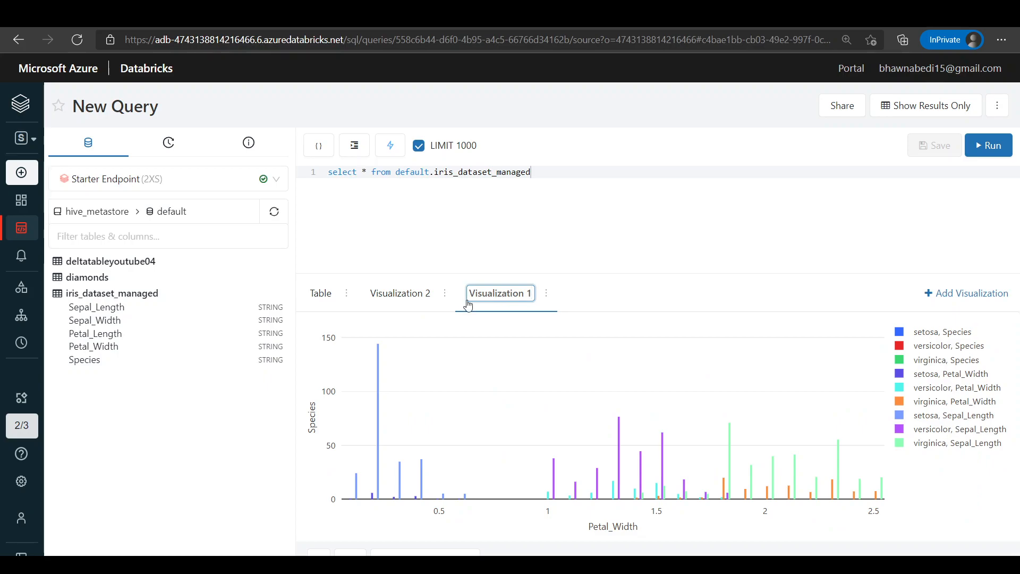
left_click(410, 293)
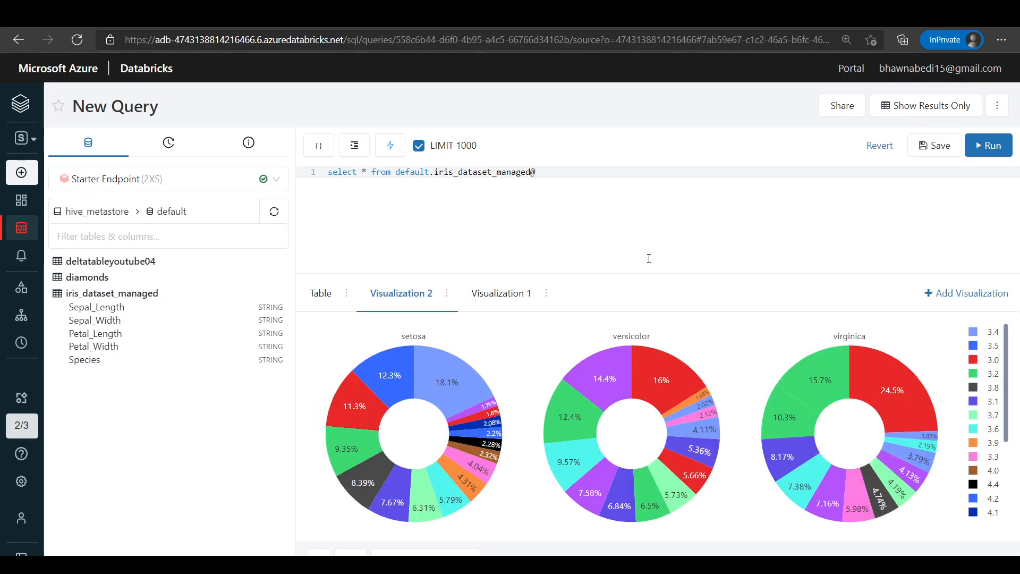
key("BackSpace")
Create a new dashboard named testYoutube.
mouse_move(3, 198)
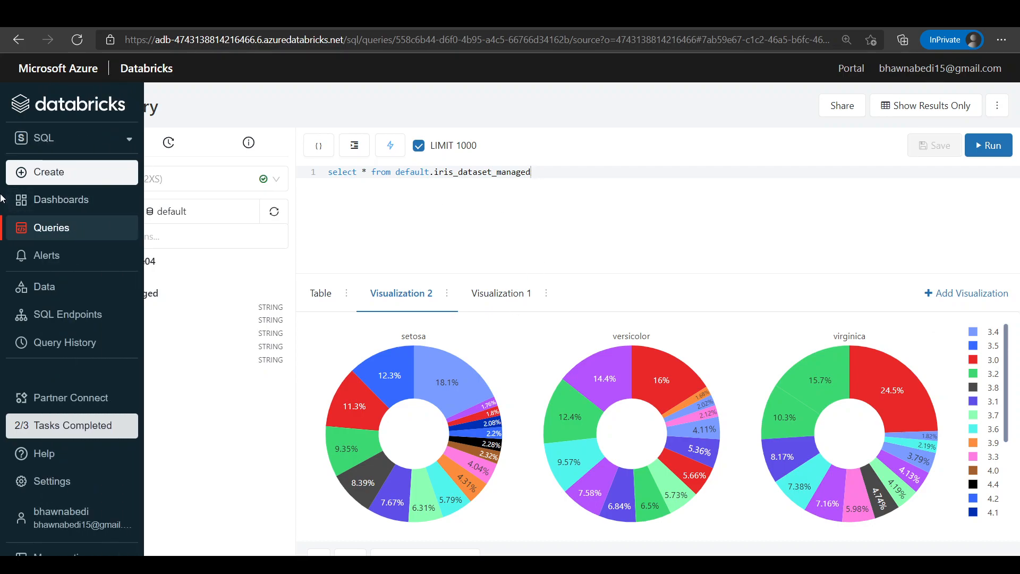
left_click(58, 205)
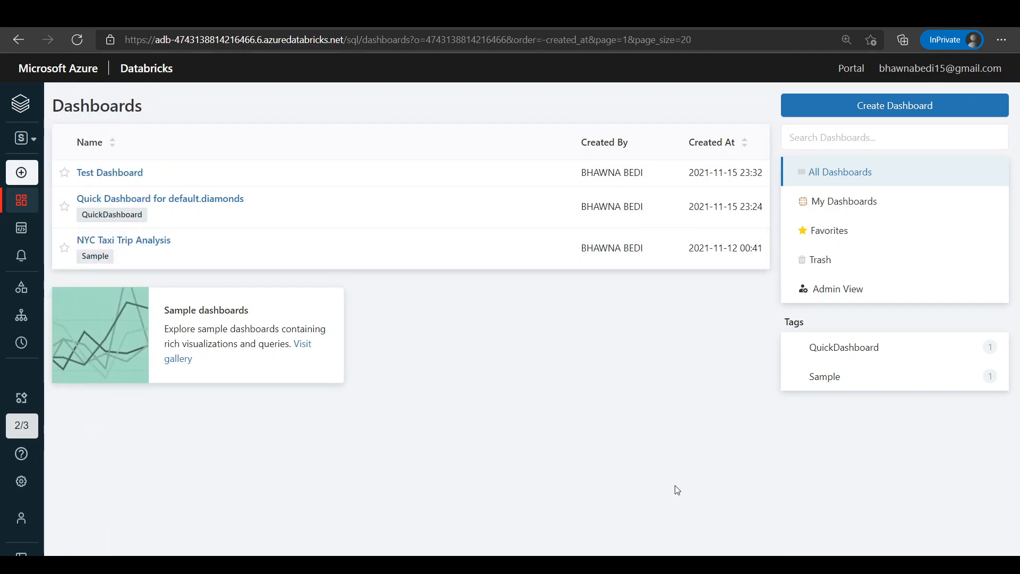
left_click(934, 111)
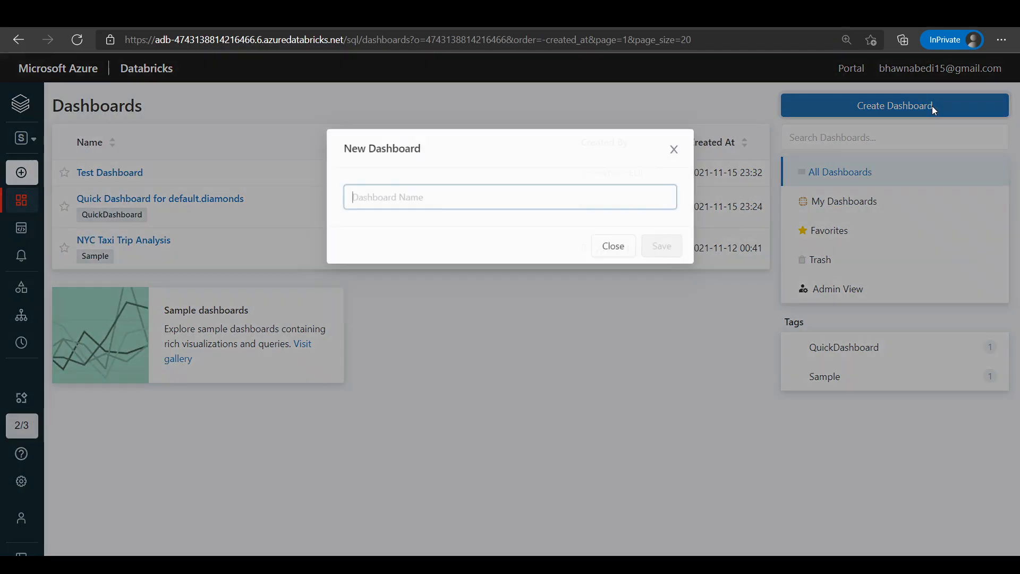
type("testYout")
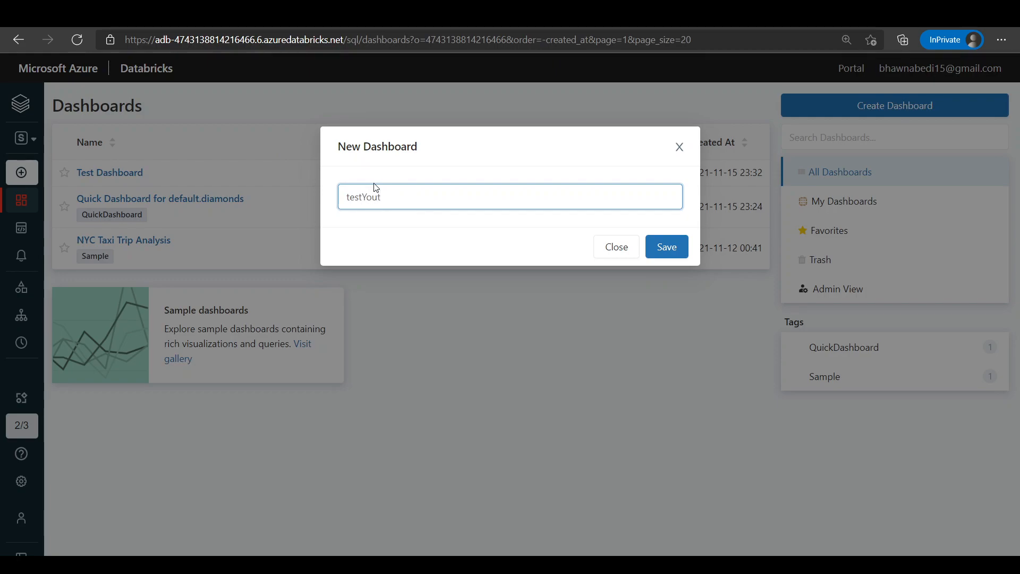
type("ube")
left_click(683, 250)
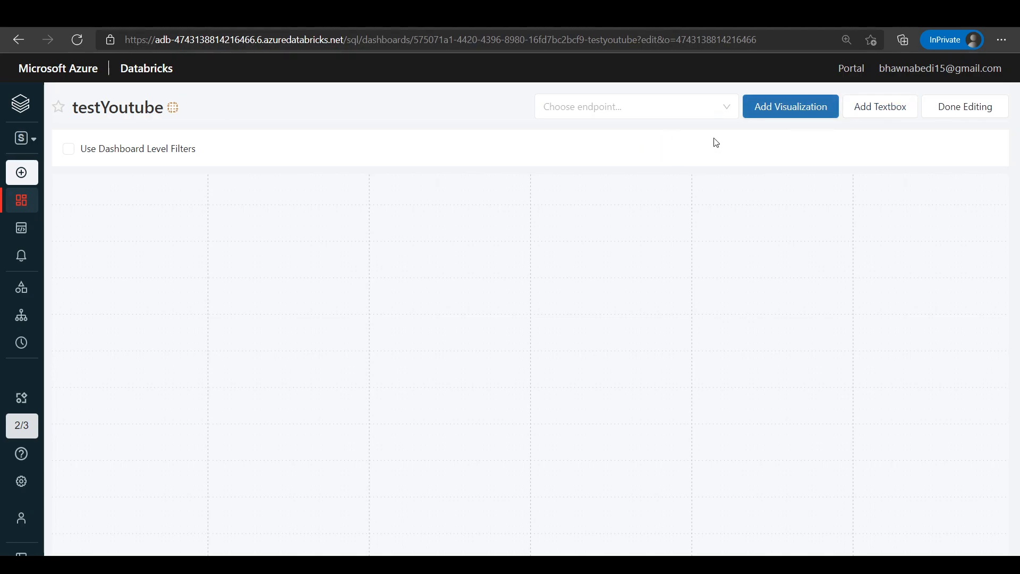
Choose Starter Endpoint as the SQL endpoint for the testYoutube dashboard.
left_click(776, 115)
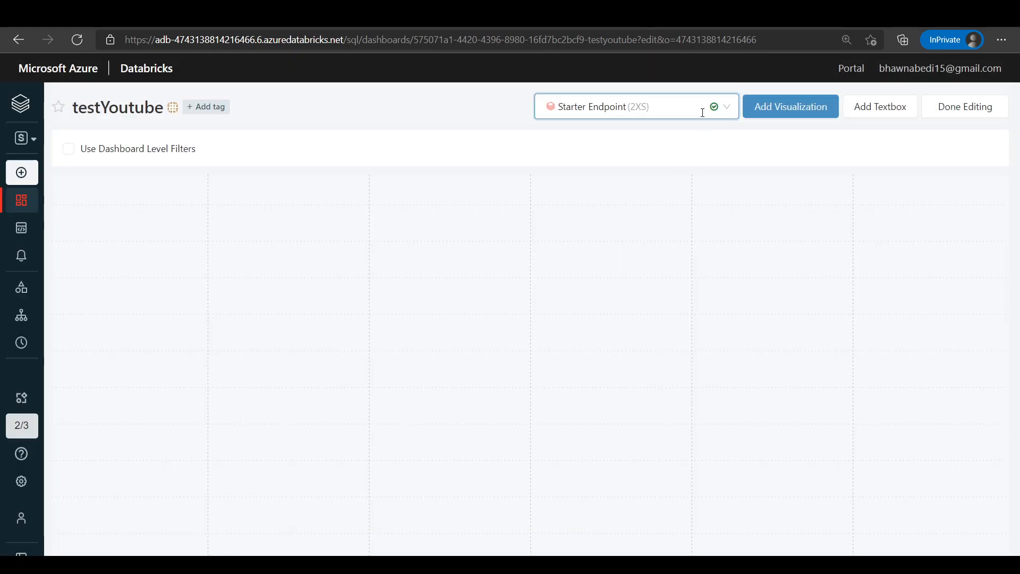
left_click(703, 113)
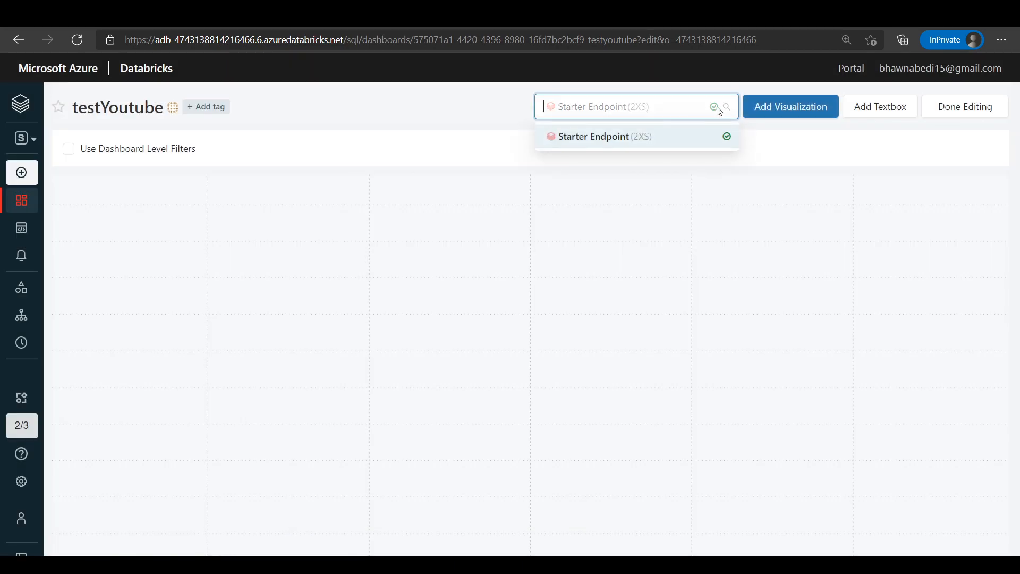
left_click(609, 139)
Add Visualization 1 from New Query to the dashboard, keeping the default title.
left_click(794, 112)
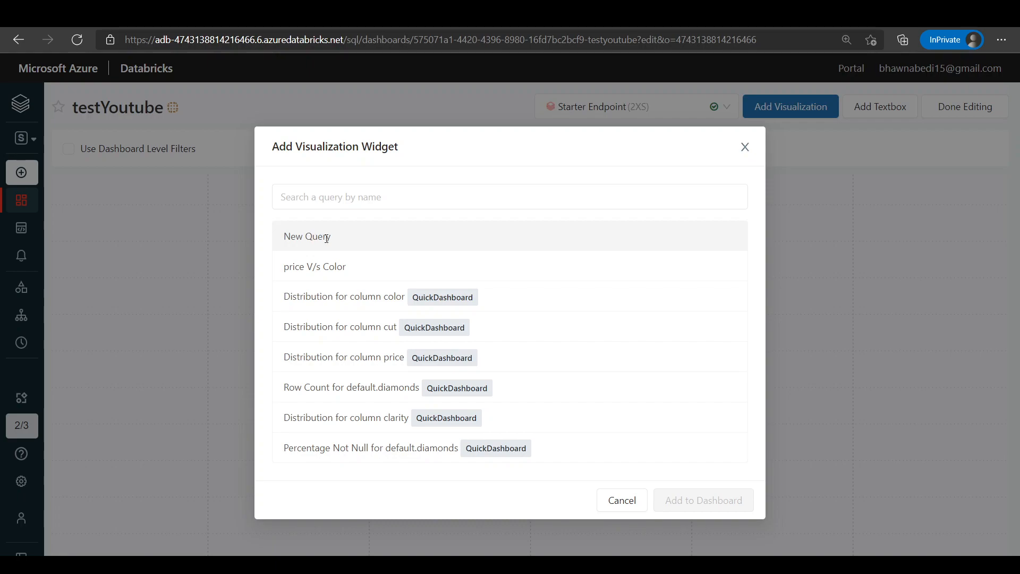
left_click(348, 239)
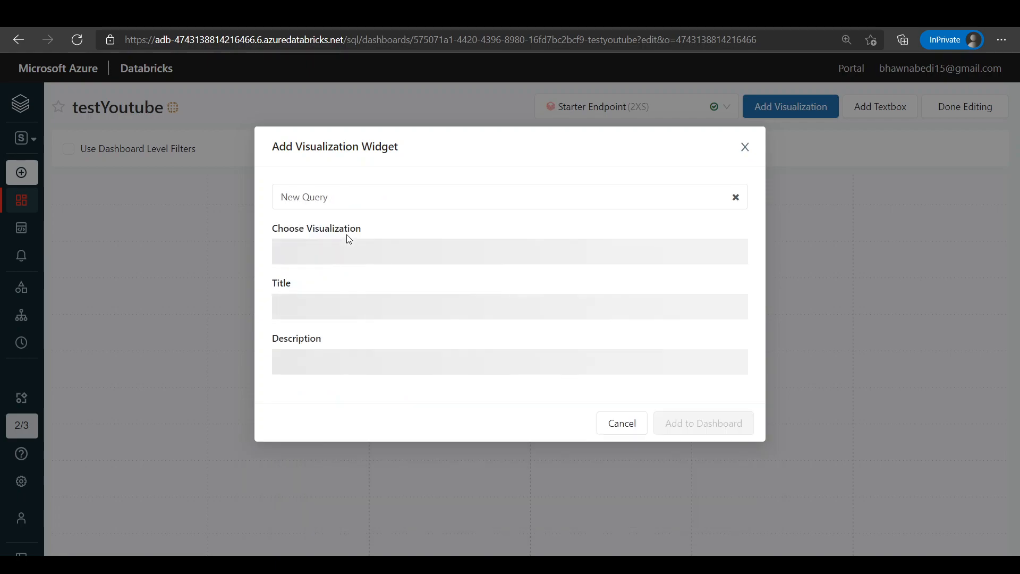
left_click(393, 259)
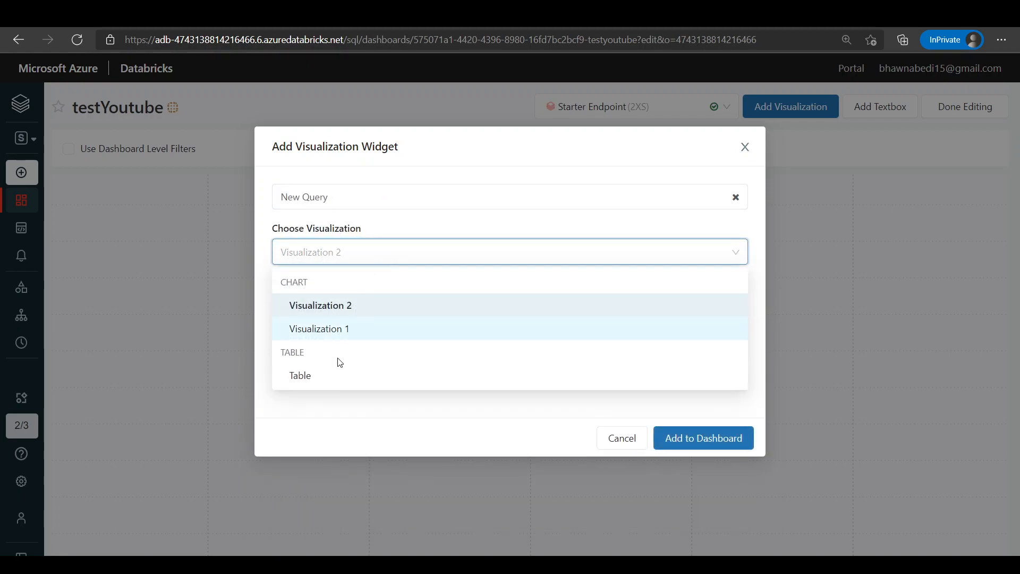
left_click(351, 330)
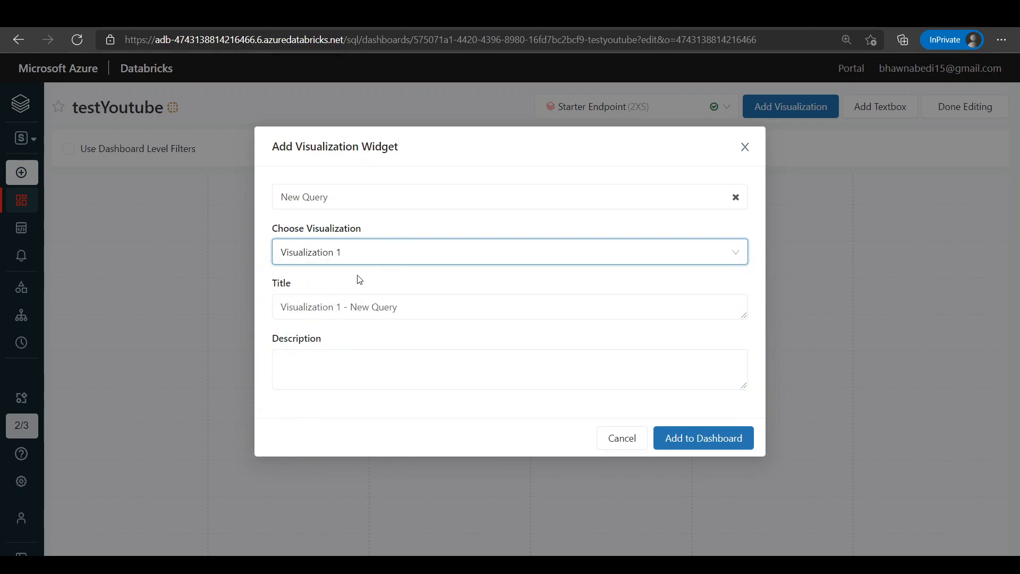
left_click(699, 439)
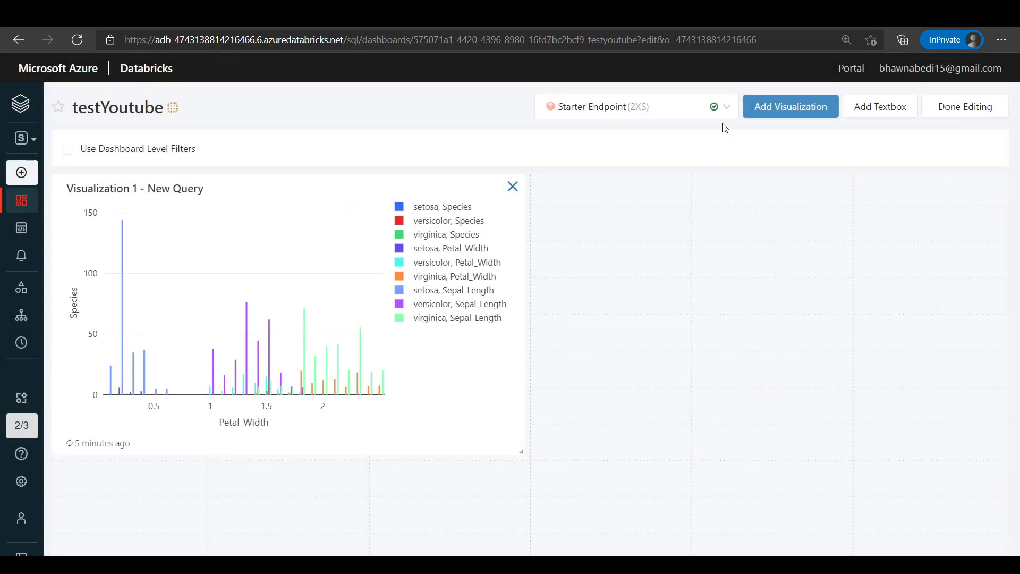
Add Visualization 2 from New Query to the dashboard and finish editing it.
left_click(786, 107)
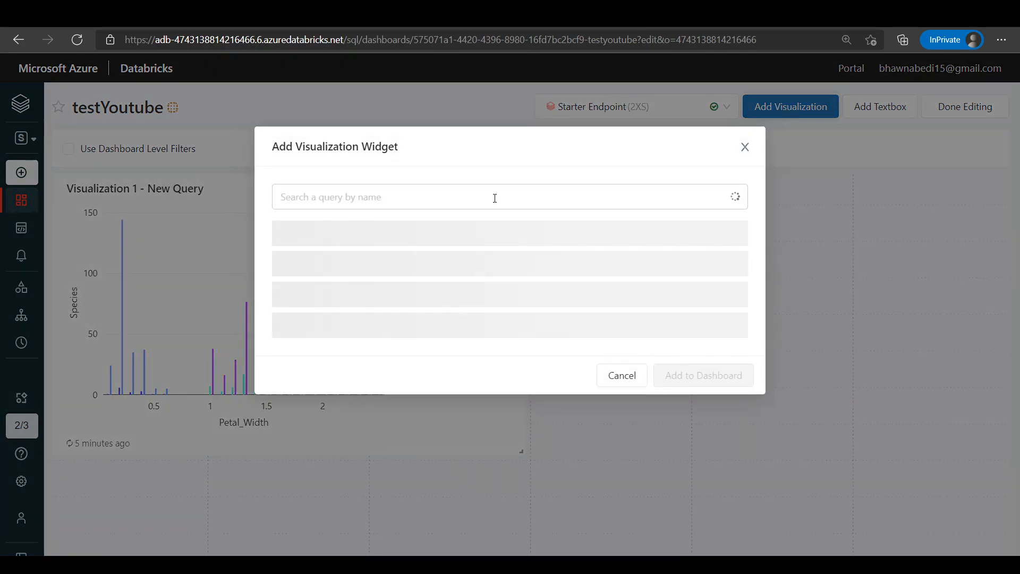
left_click(418, 237)
left_click(465, 258)
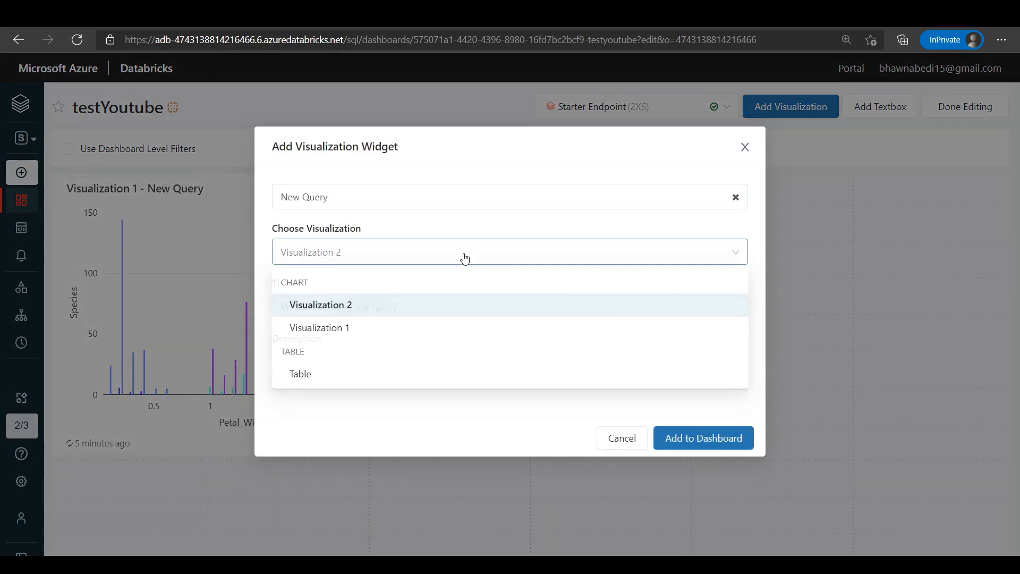
left_click(420, 312)
left_click(719, 451)
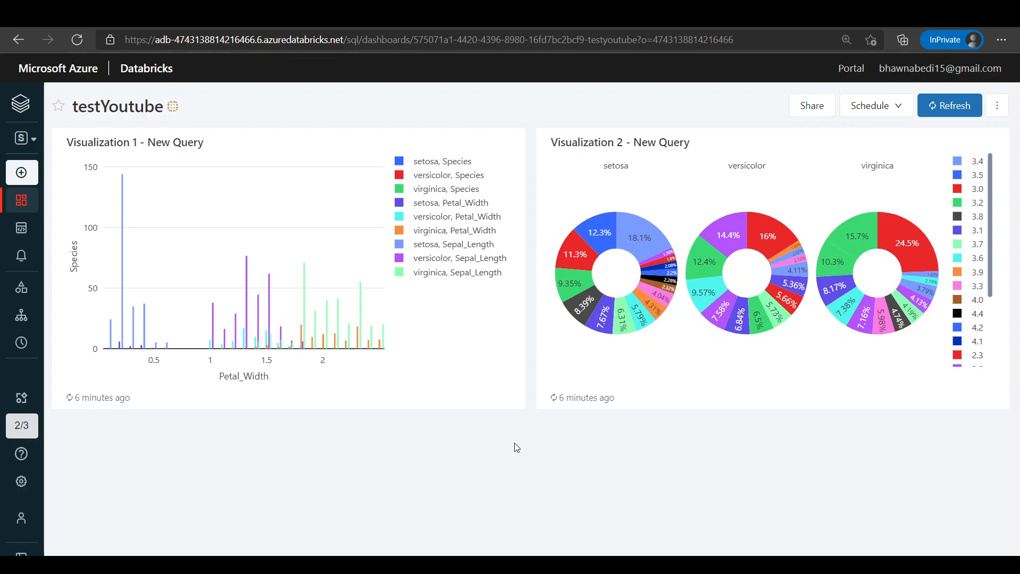
Examine the additional actions available for the testYoutube dashboard and its sharing permissions.
left_click(997, 105)
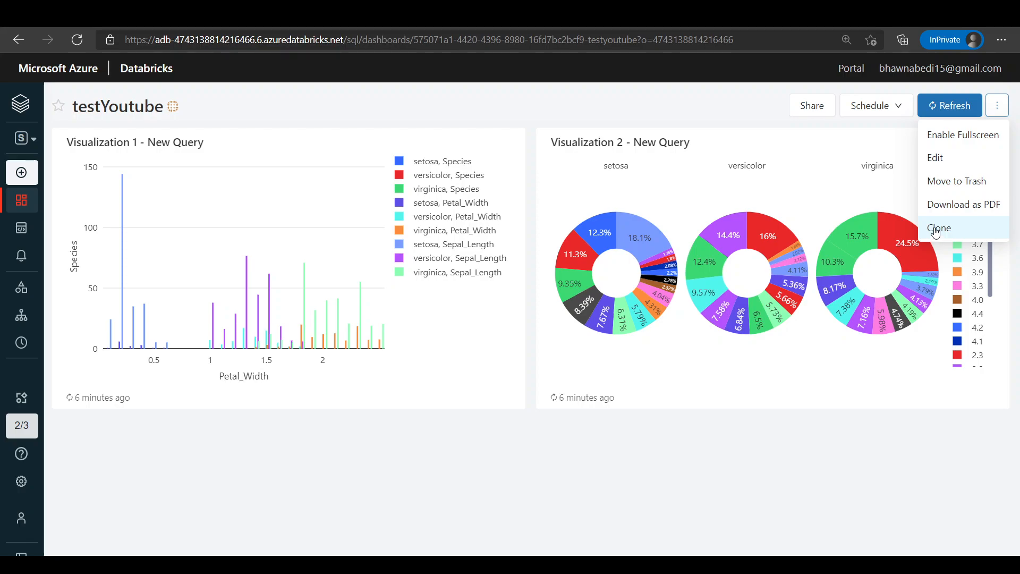
left_click(832, 98)
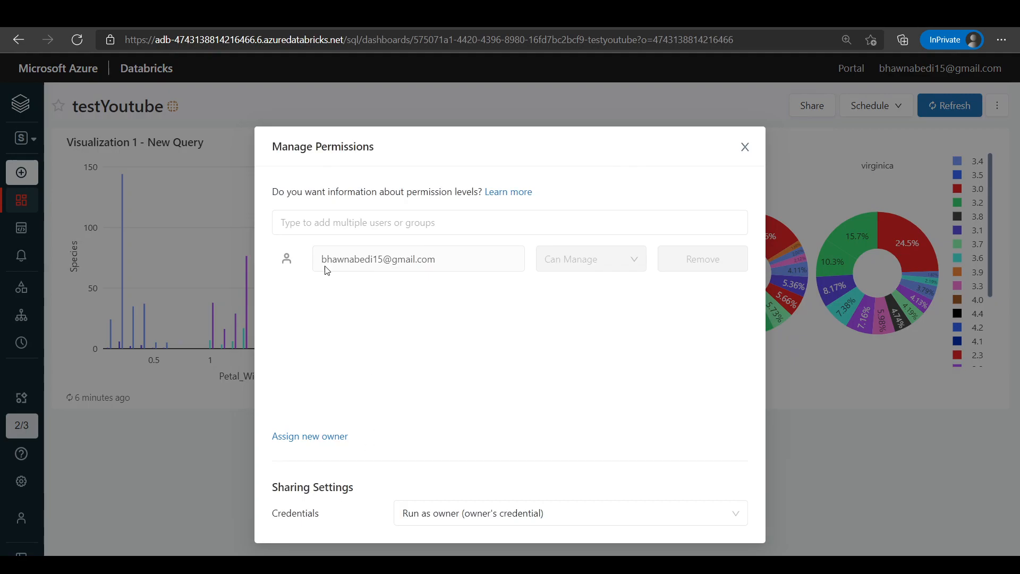
left_click(746, 148)
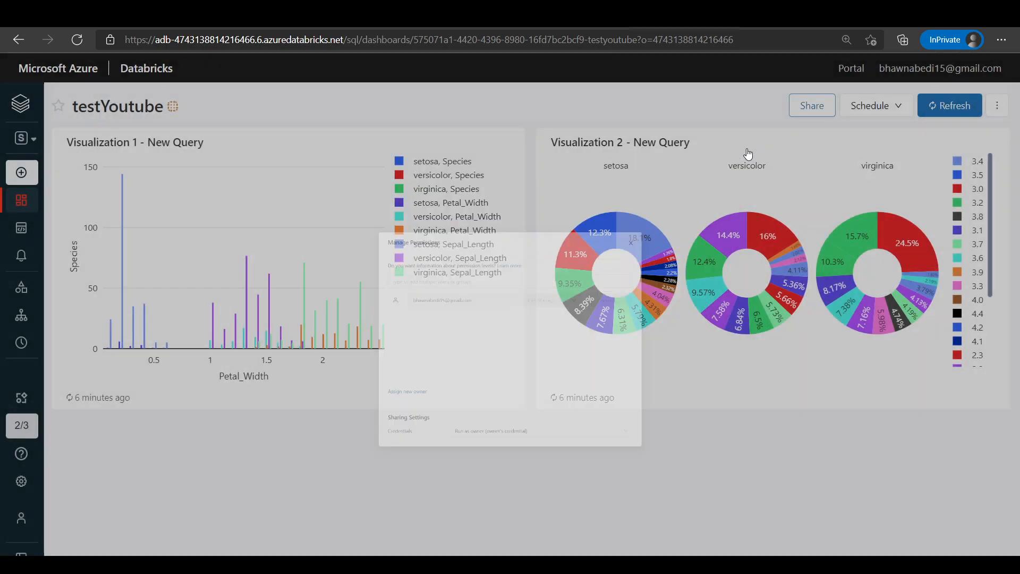
Start a new alert on New Query that triggers when Sepal_Length is greater than a threshold of 10.
mouse_move(11, 239)
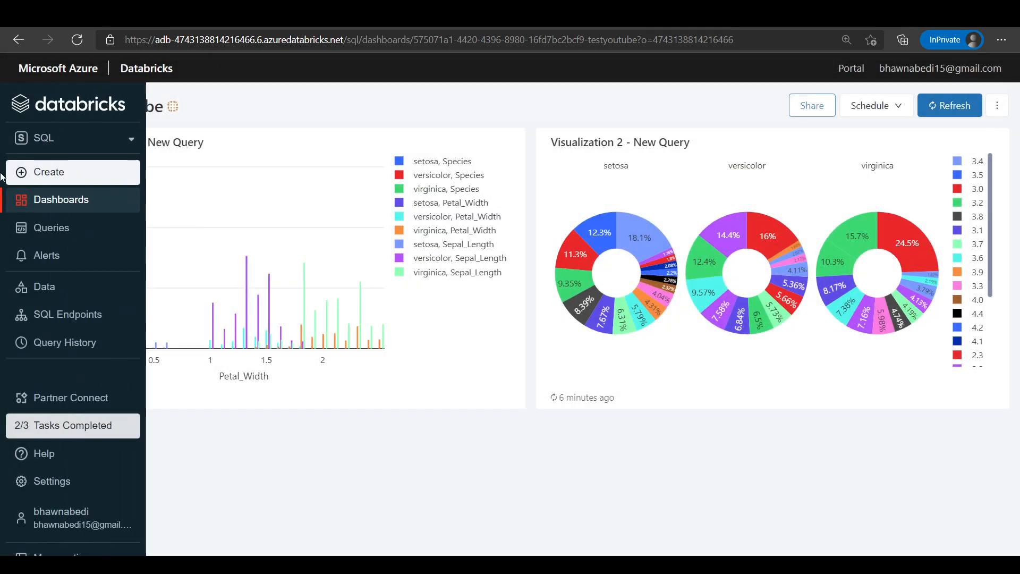
left_click(42, 259)
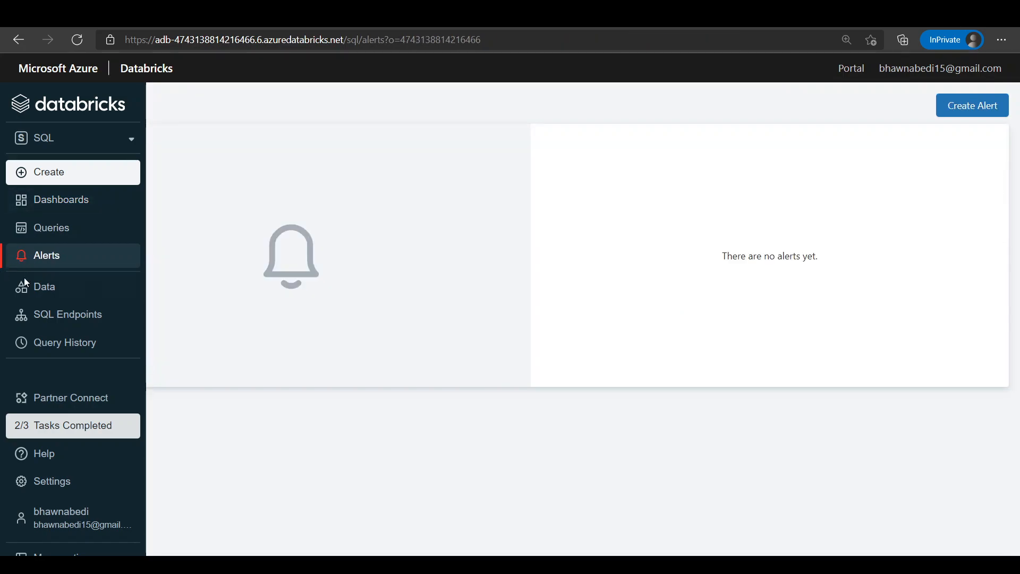
left_click(989, 116)
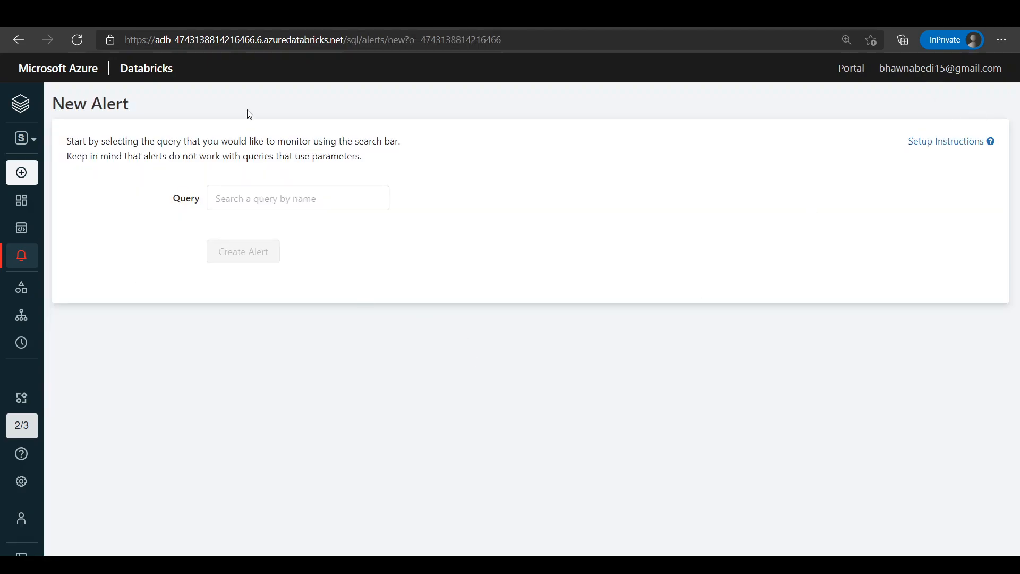
left_click(269, 199)
left_click(254, 234)
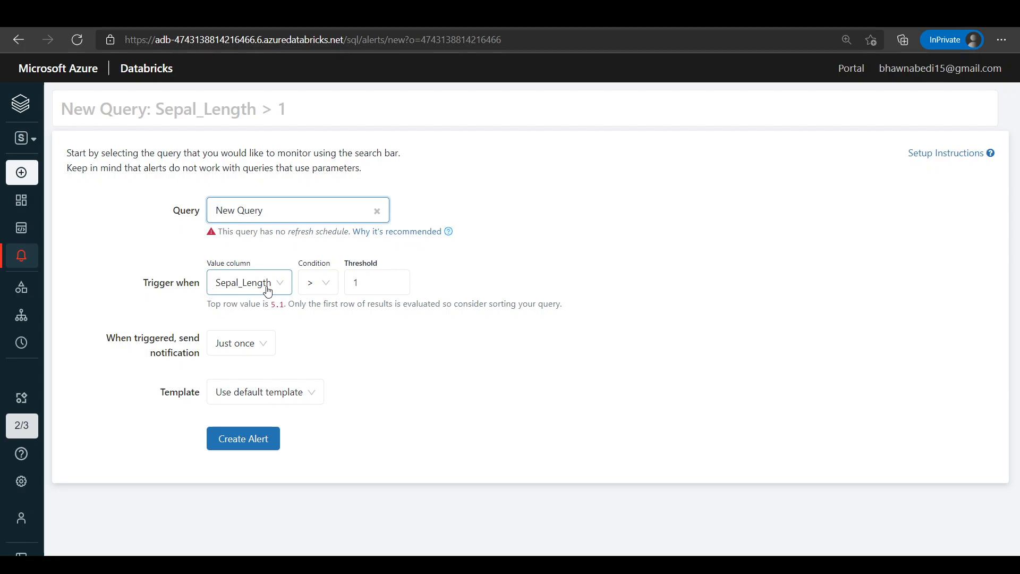
left_click(372, 290)
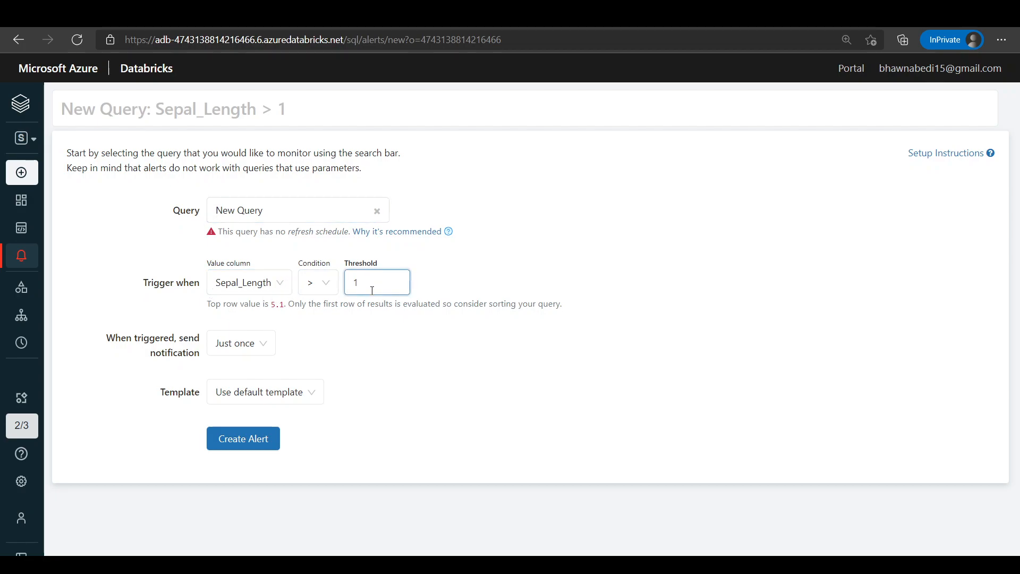
type("0")
Try the custom notification template for the alert and switch back to the default template.
left_click(300, 398)
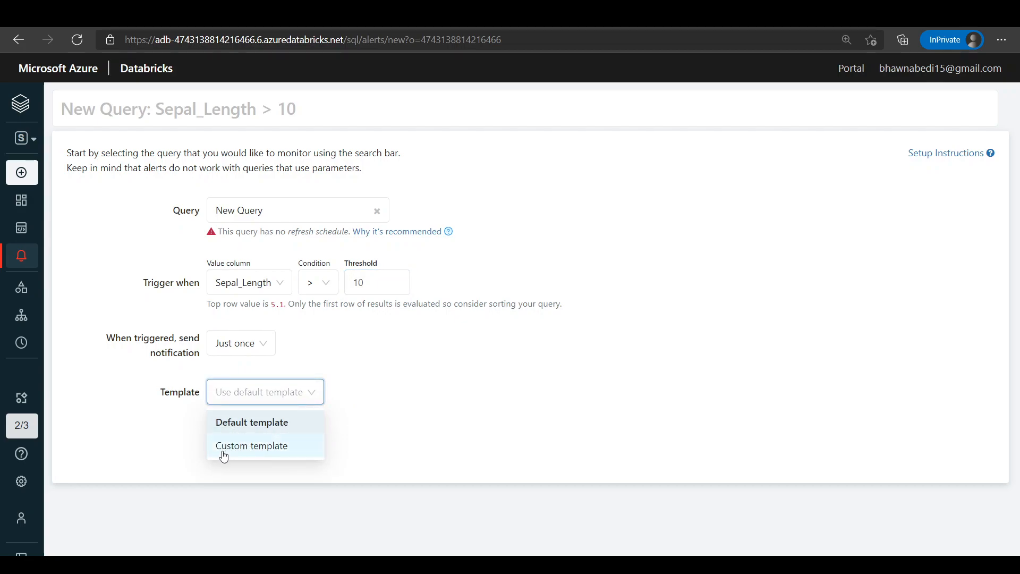
left_click(256, 453)
scroll(485, 412, "down", 3)
left_click(416, 409)
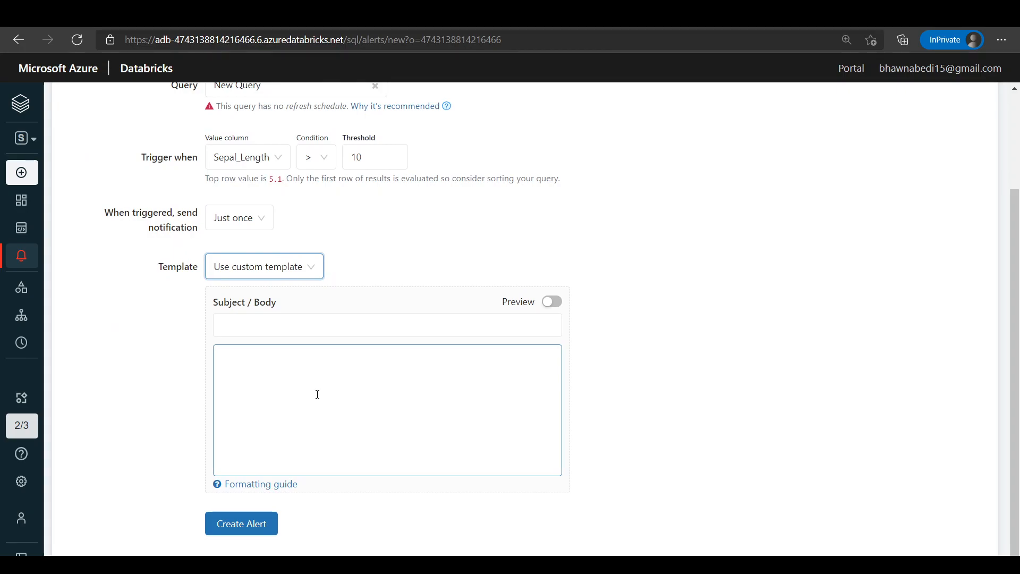
left_click(318, 272)
left_click(228, 299)
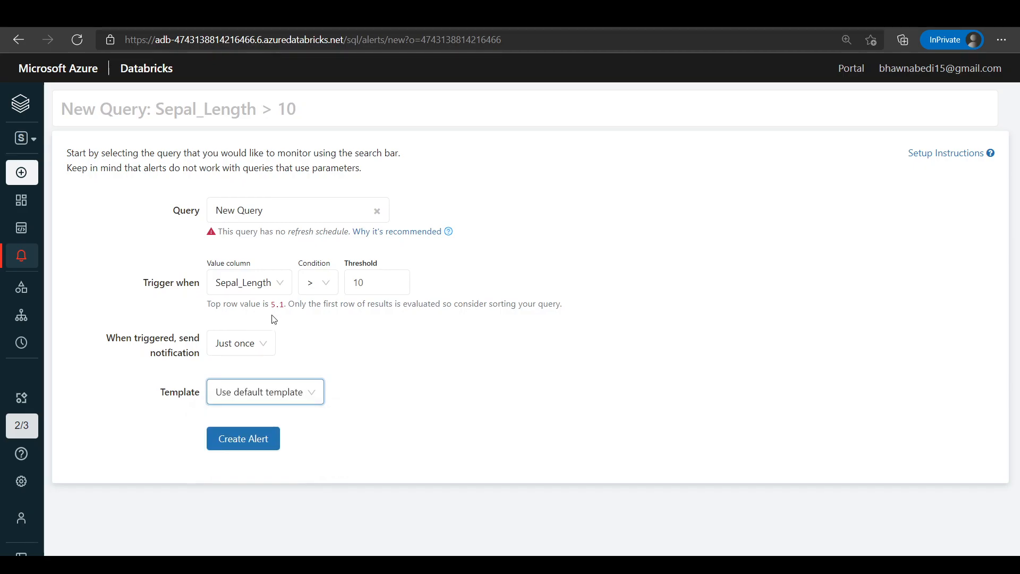
Create the Sepal_Length alert with the default template and a notification sent just once.
left_click(261, 441)
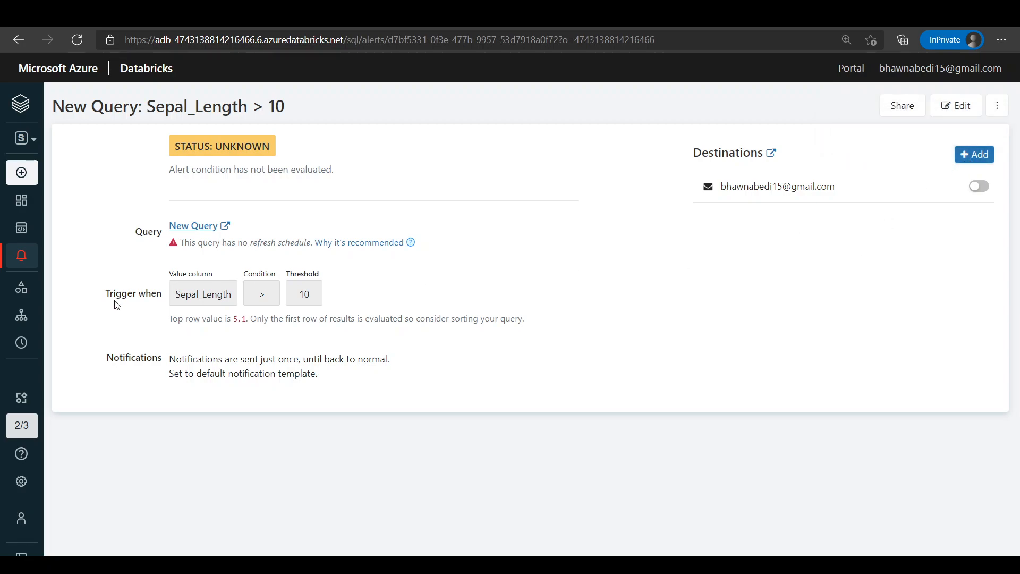
Look through the query history for the last 14 days and return to the Databricks SQL home page.
mouse_move(9, 266)
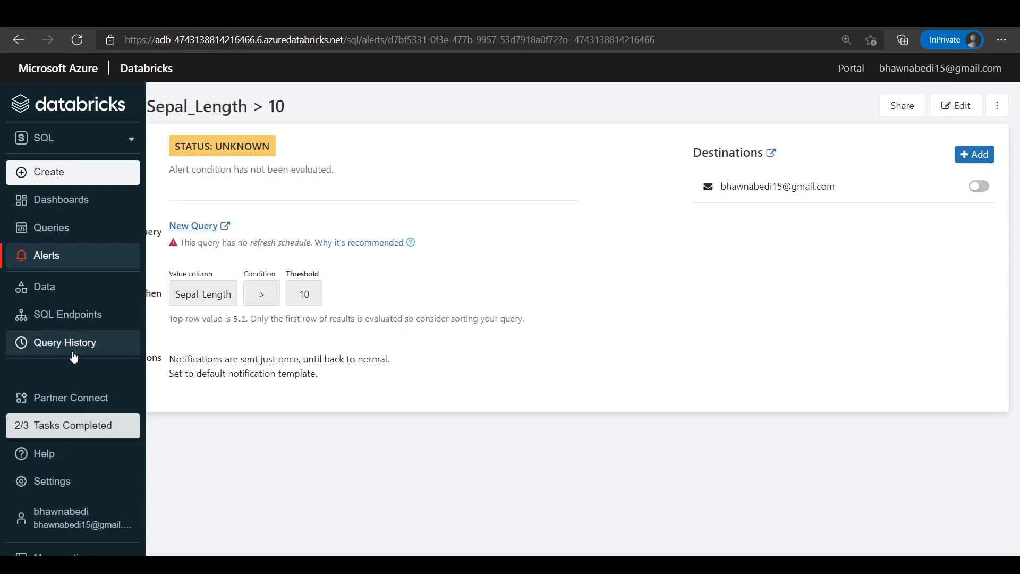
left_click(45, 353)
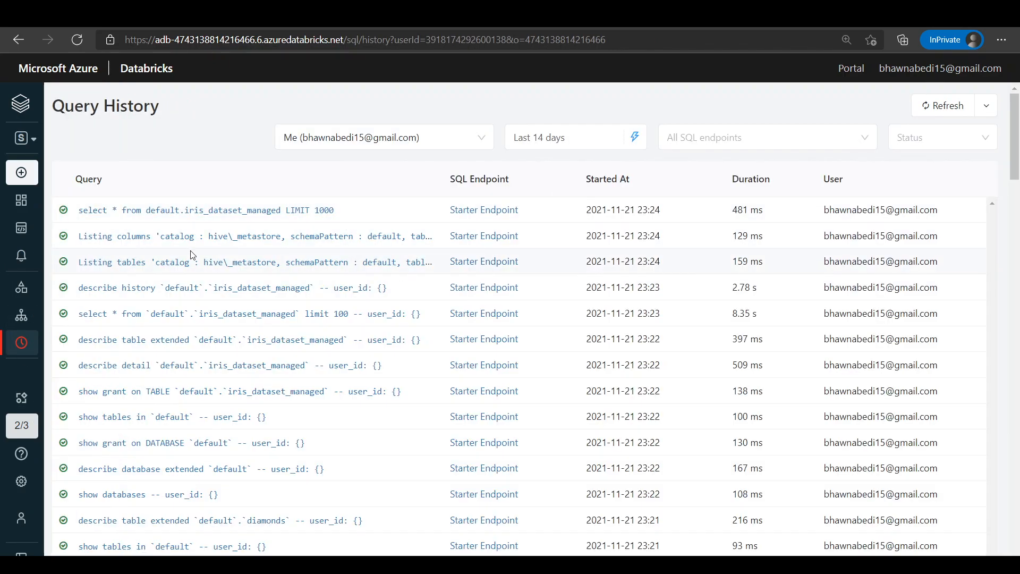
scroll(239, 256, "down", 20)
scroll(259, 434, "down", 20)
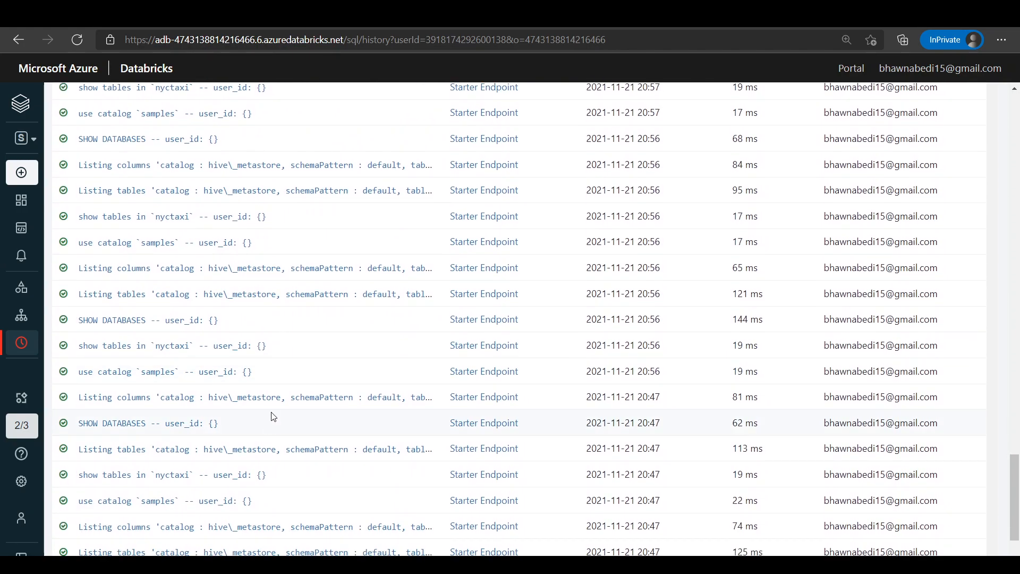
scroll(274, 416, "up", 20)
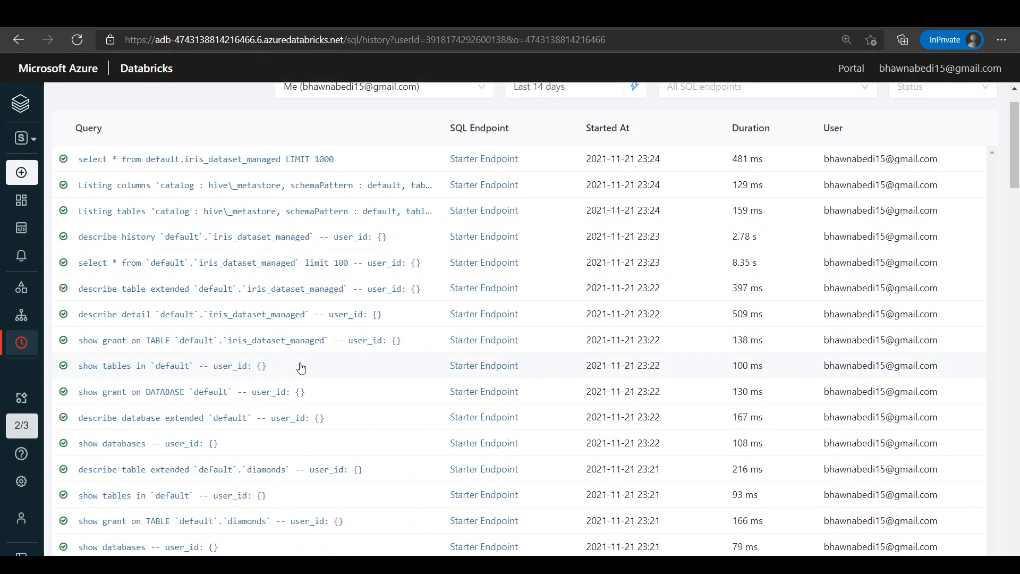
mouse_move(21, 138)
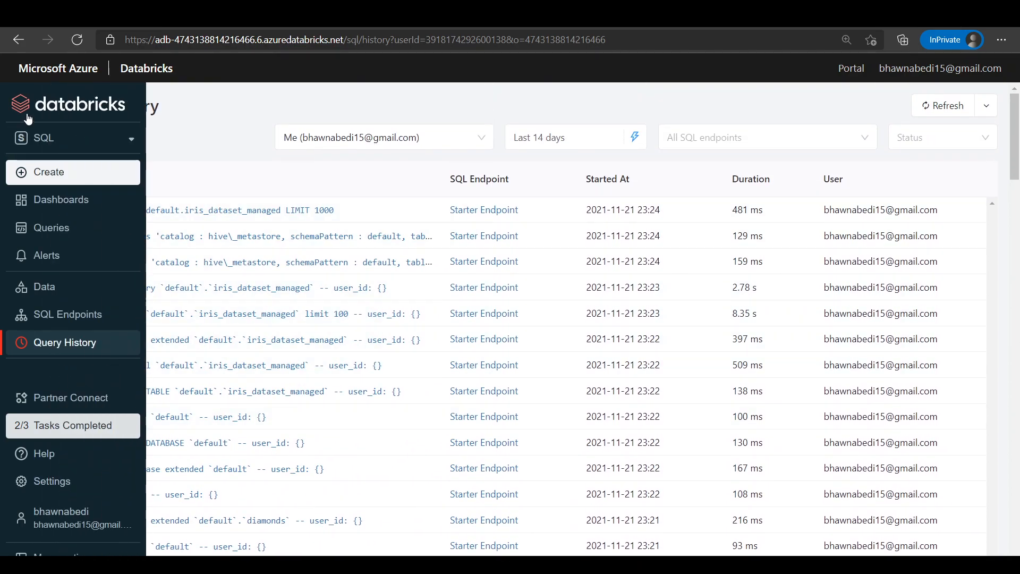
left_click(38, 112)
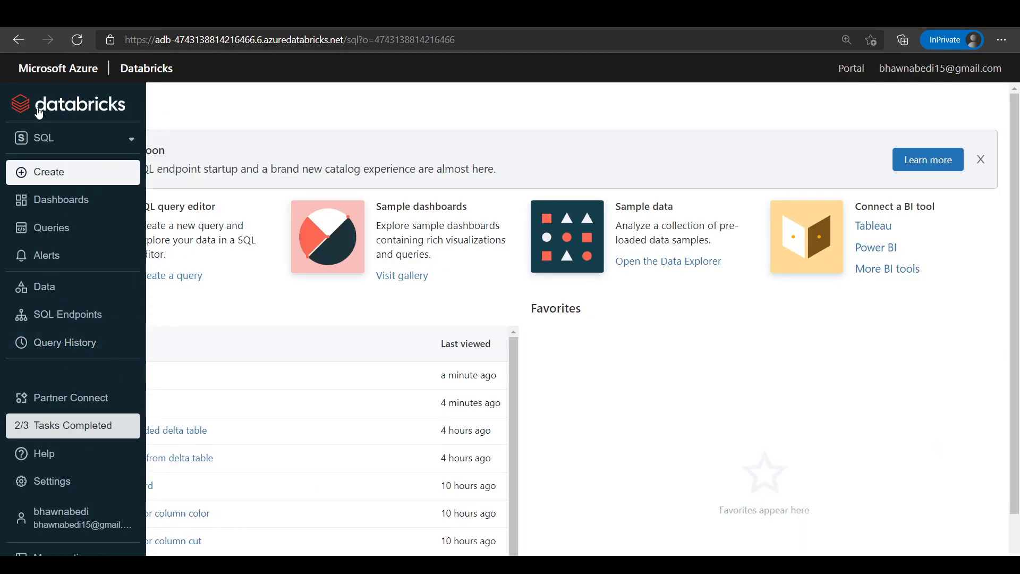